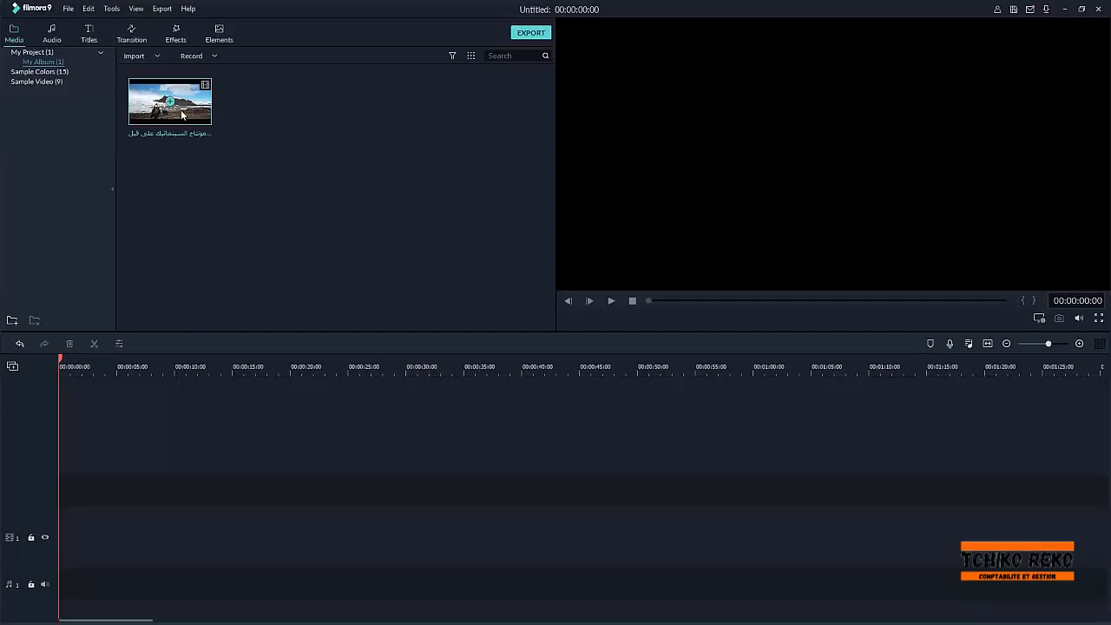
# - Place the album video at the start of video track 2, disable Always Ask and match the project settings to the media
pyautogui.moveTo(182, 113); pyautogui.dragTo(47, 514)
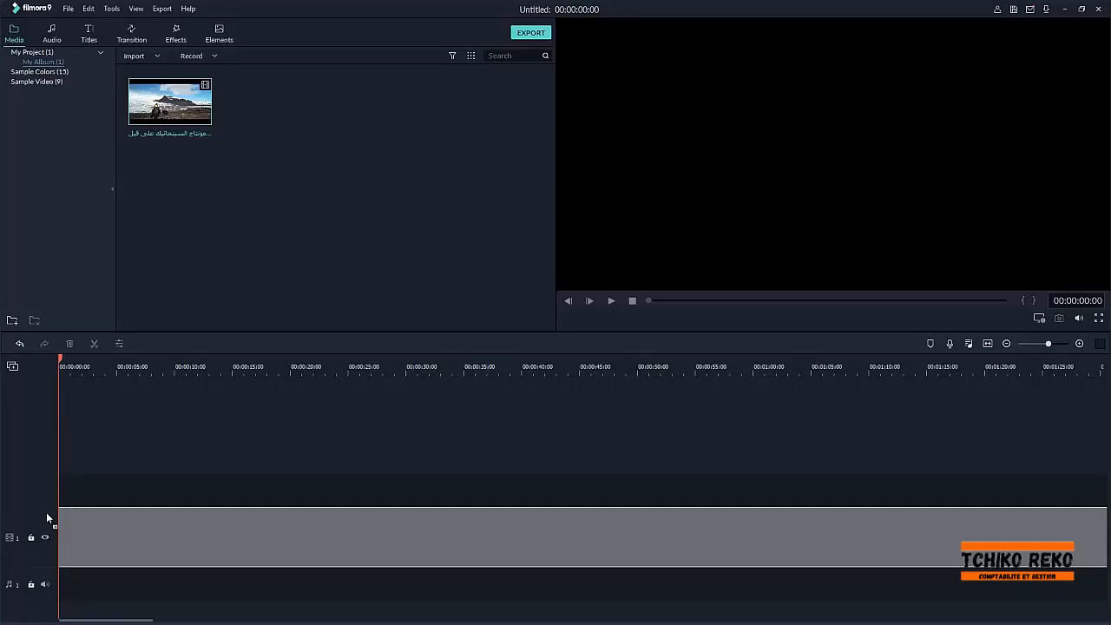
pyautogui.moveTo(47, 513); pyautogui.dragTo(52, 487)
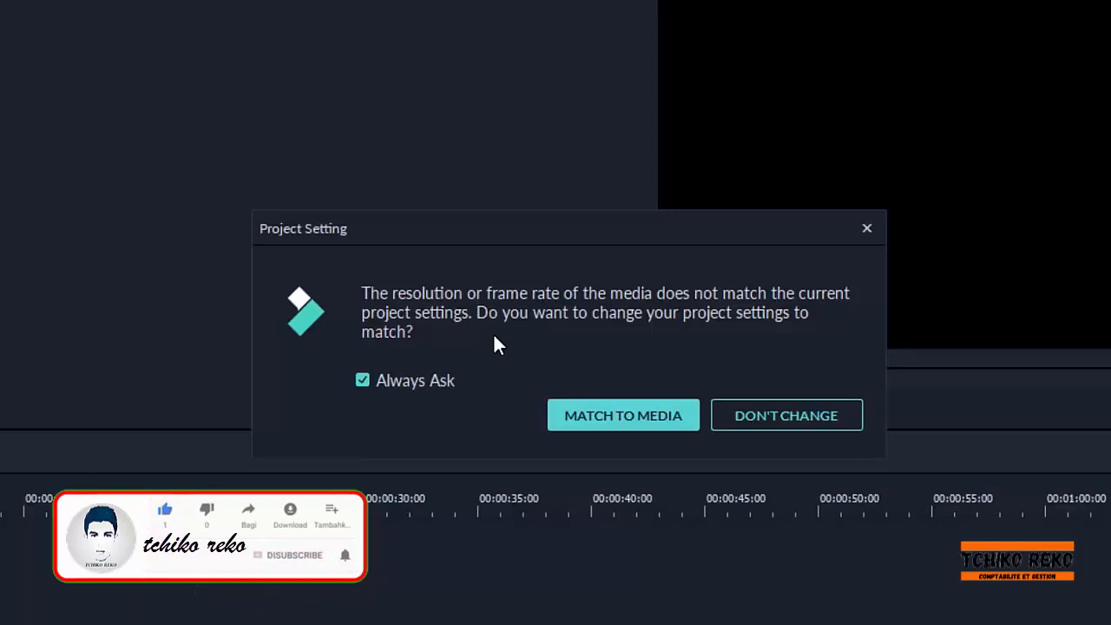
pyautogui.click(363, 380)
pyautogui.click(598, 422)
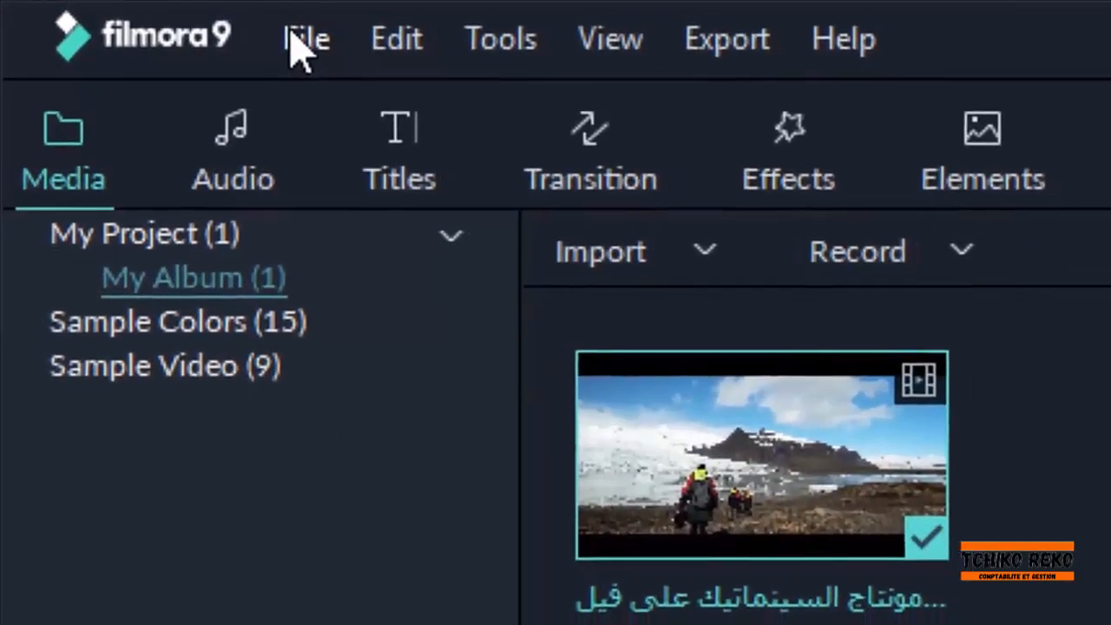
# - Open the preferences and review the interface language choices and the default editing durations
pyautogui.click(295, 39)
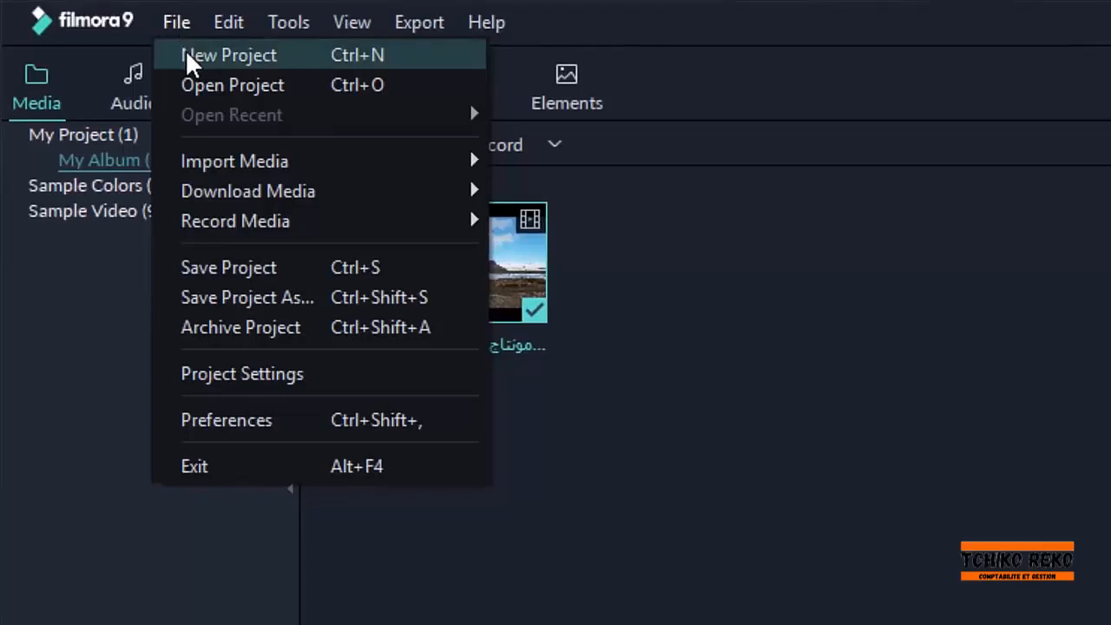
pyautogui.click(263, 420)
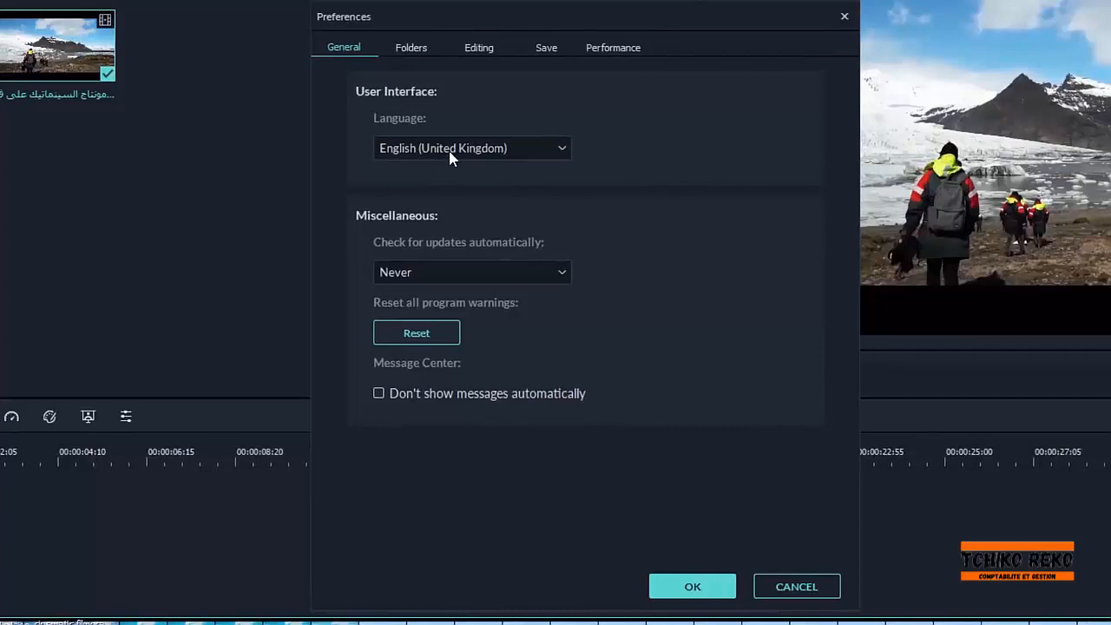
pyautogui.click(449, 152)
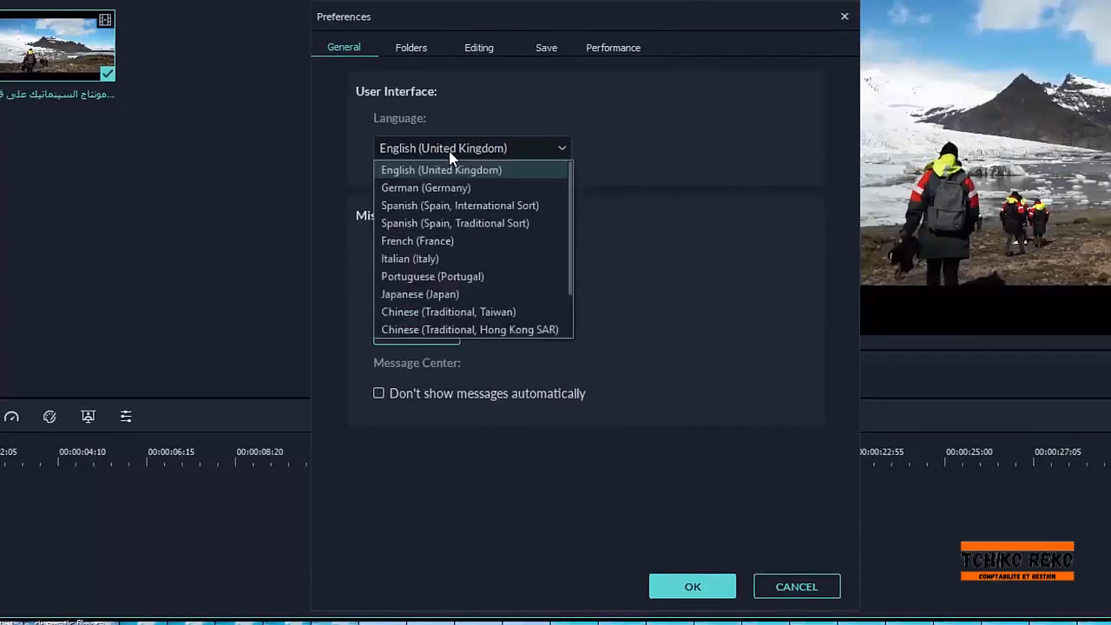
pyautogui.click(581, 171)
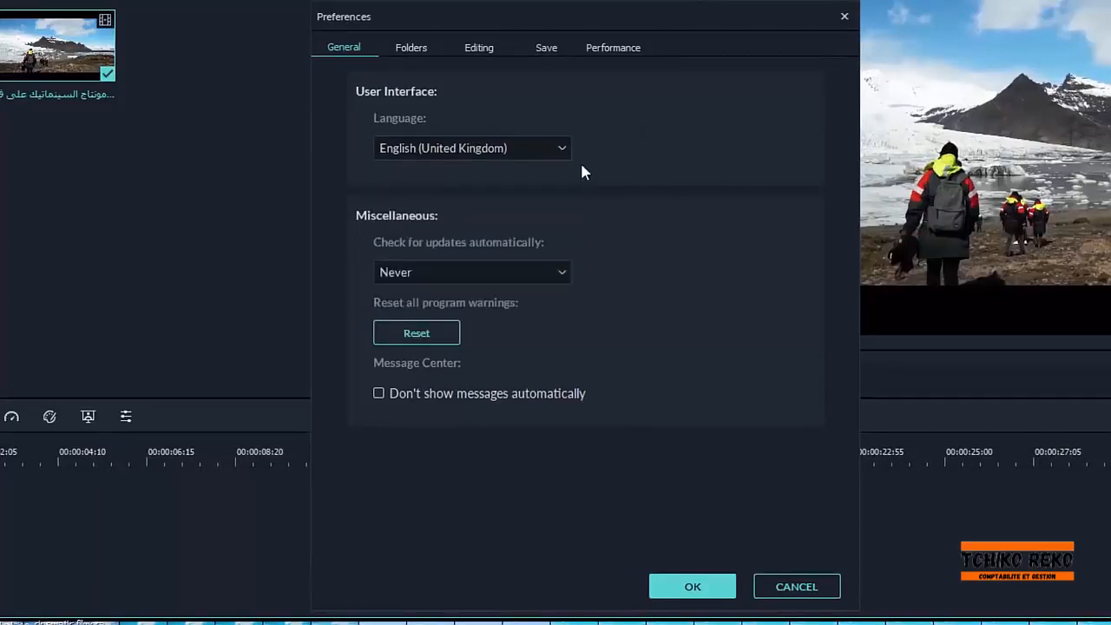
pyautogui.click(482, 49)
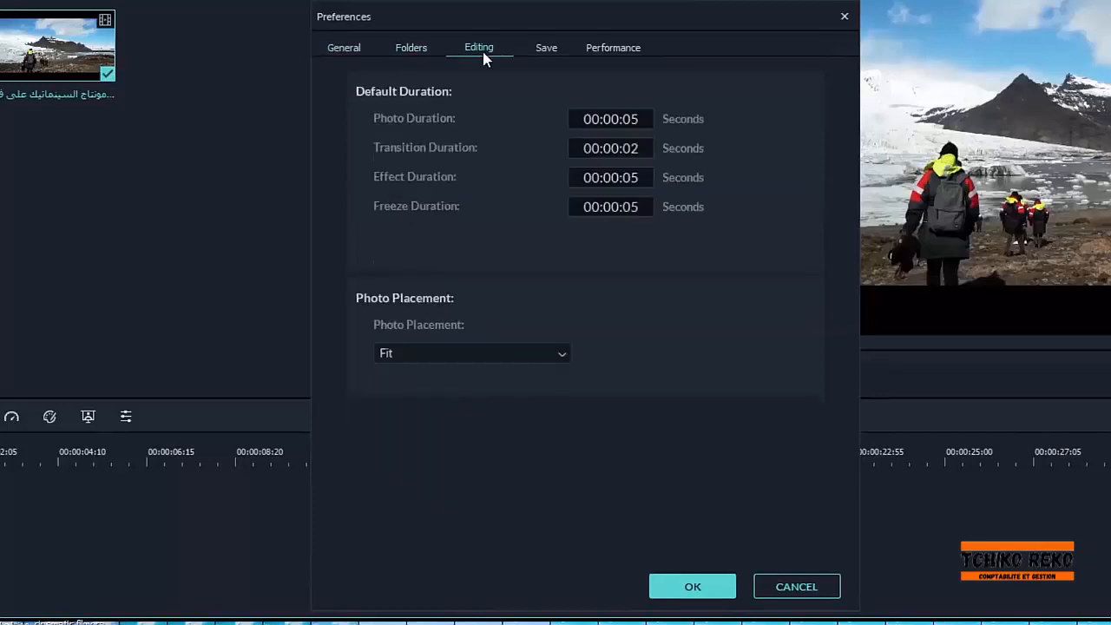
pyautogui.moveTo(509, 27); pyautogui.dragTo(451, 21)
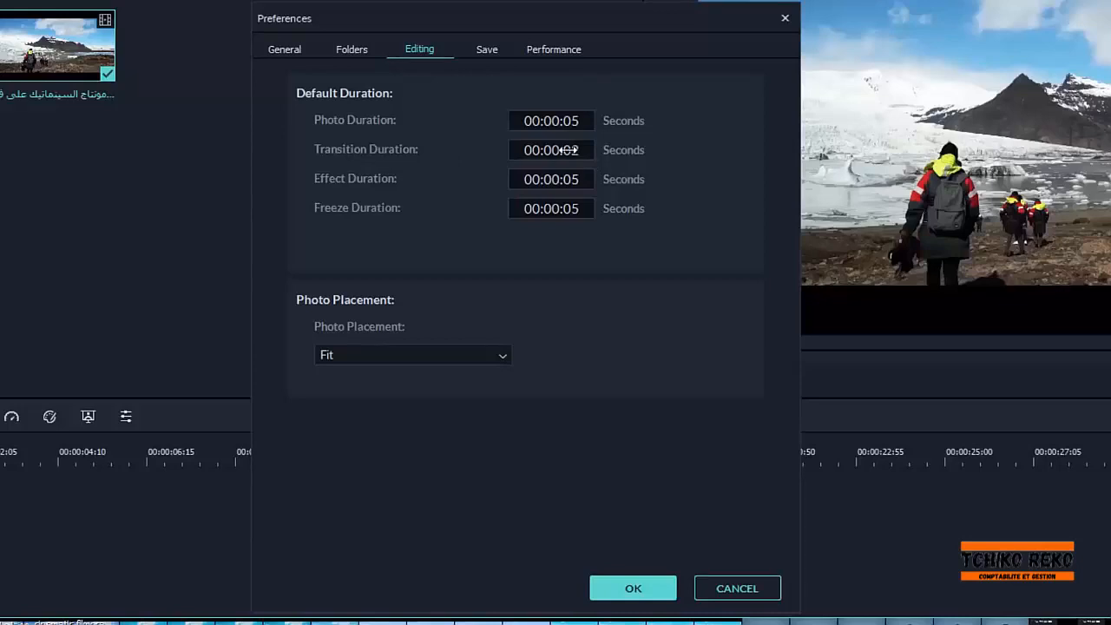
# - Set the automatic project backup interval to 1 minute, check the performance options and apply the preferences
pyautogui.click(487, 50)
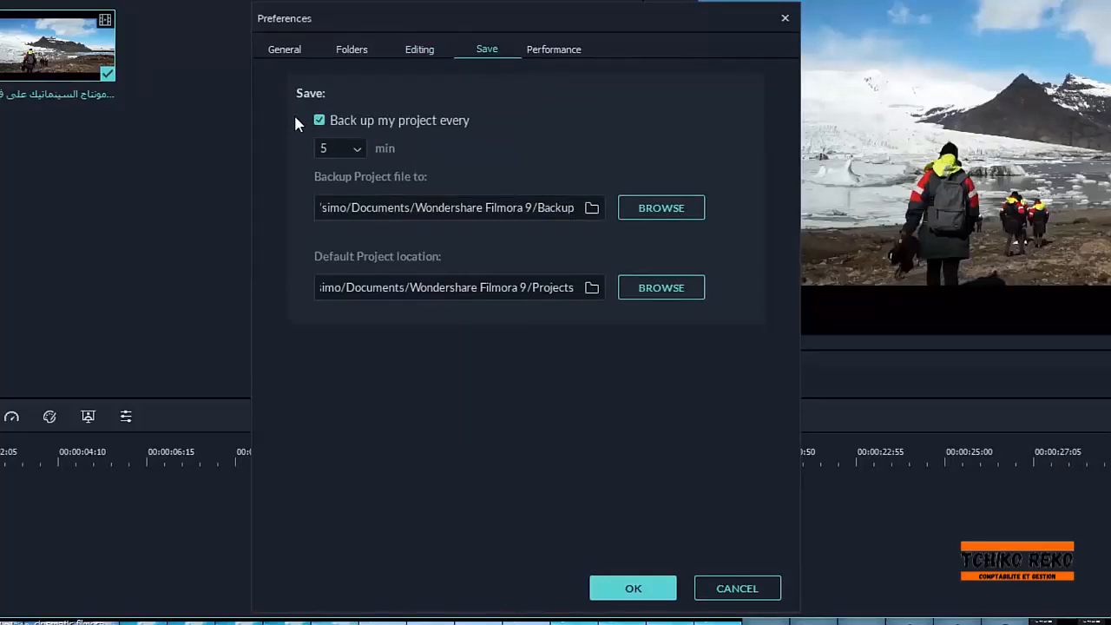
pyautogui.click(354, 147)
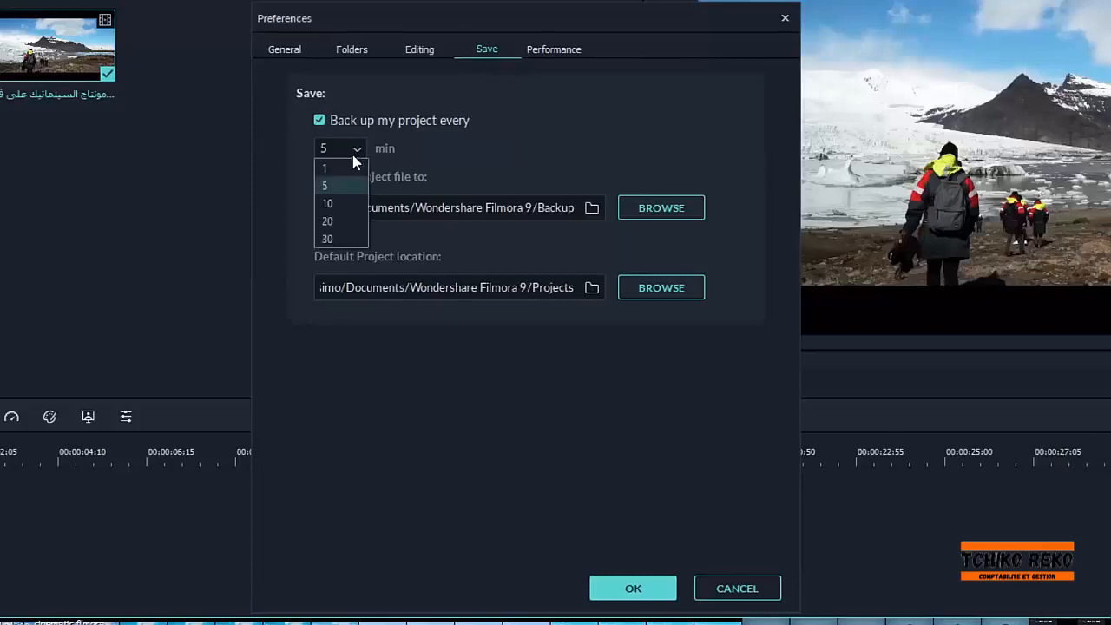
pyautogui.click(346, 170)
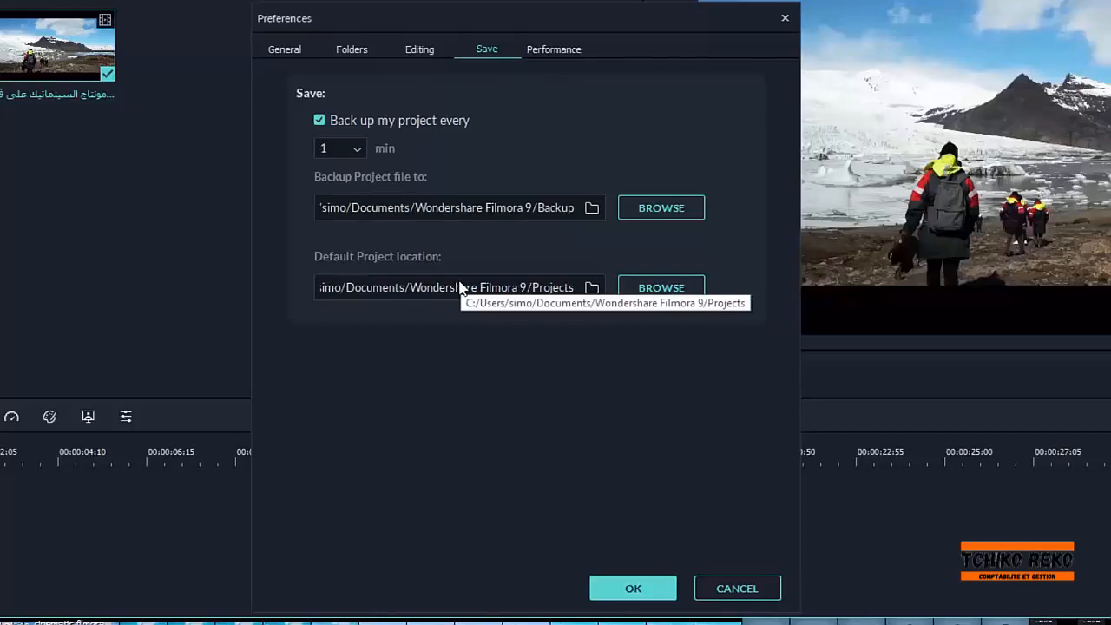
pyautogui.click(556, 52)
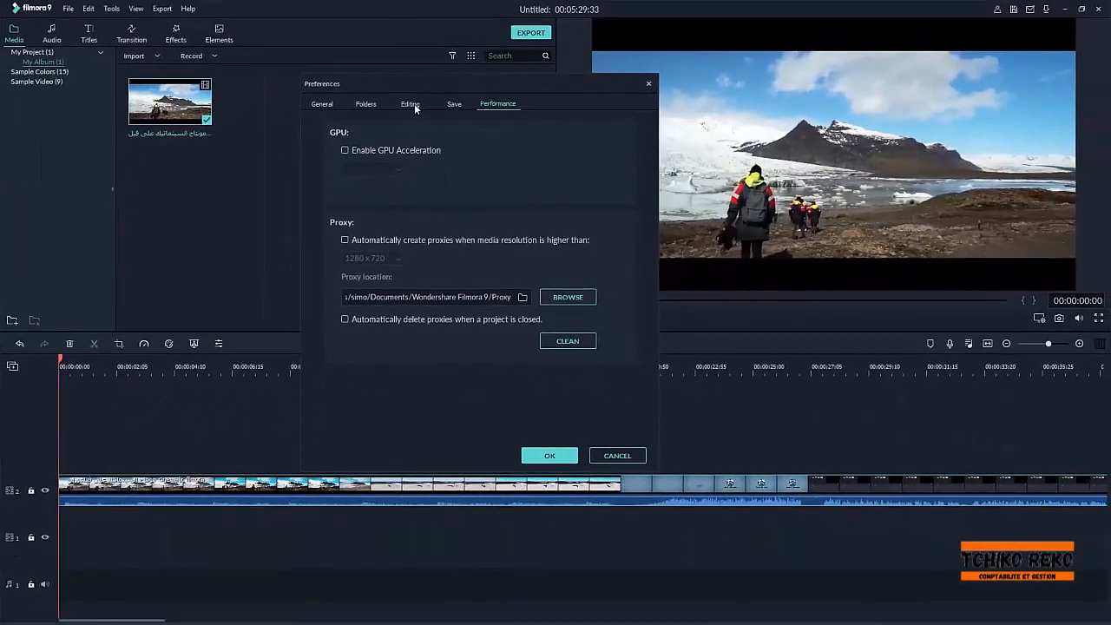
pyautogui.click(422, 64)
pyautogui.click(453, 108)
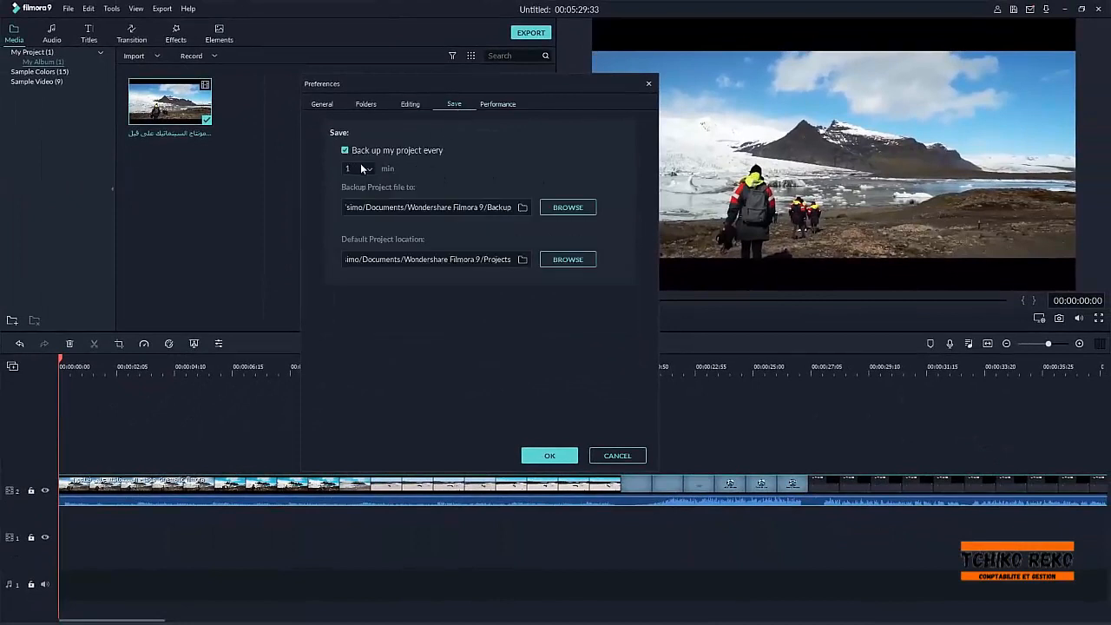
pyautogui.click(549, 456)
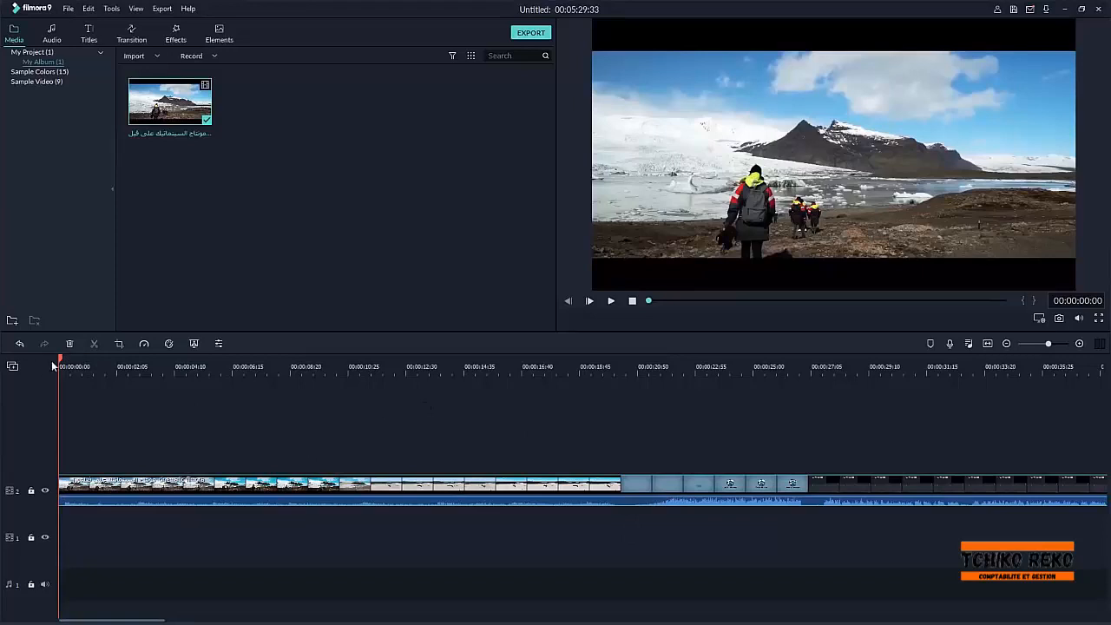
# - Set the preview playback quality to 1/8 and play the first few seconds of the video as a test
pyautogui.click(143, 364)
pyautogui.moveTo(189, 368); pyautogui.dragTo(62, 398)
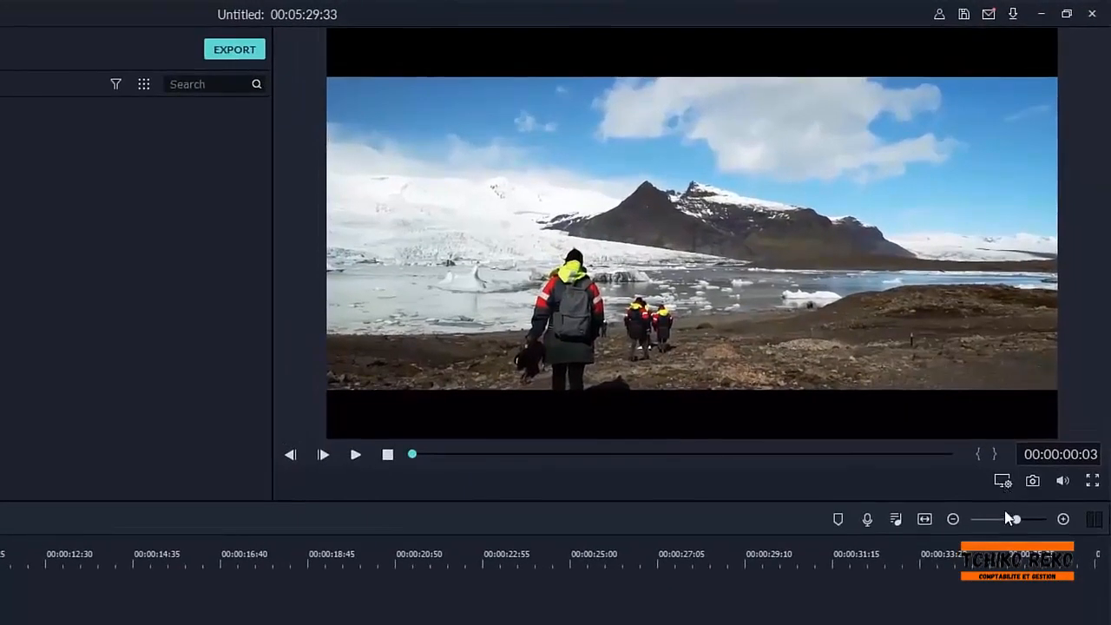
pyautogui.click(1003, 482)
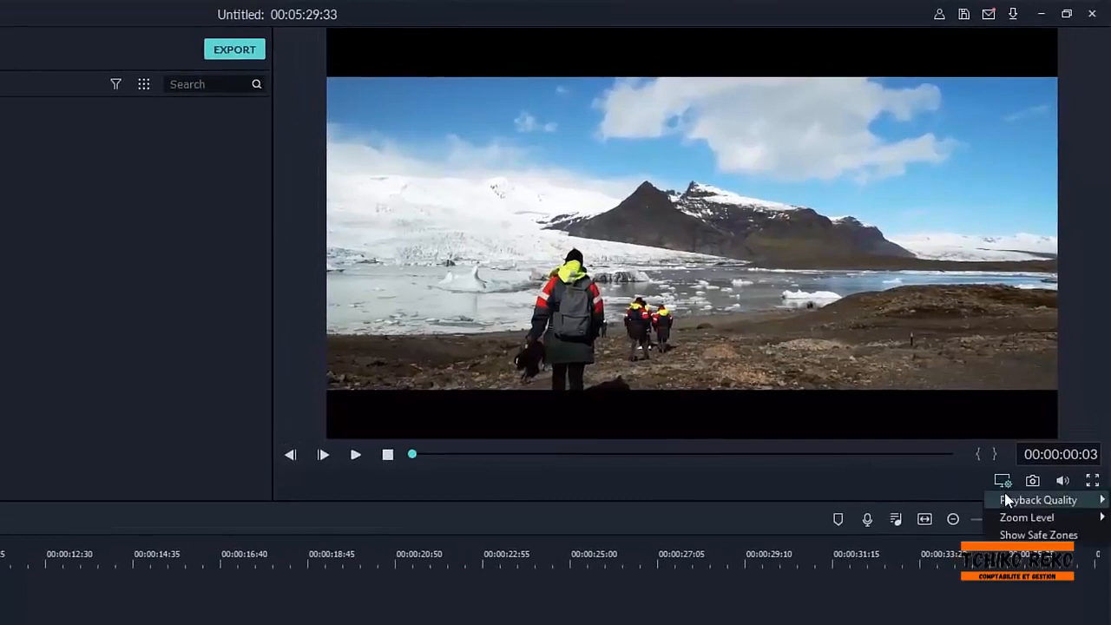
pyautogui.moveTo(1005, 494)
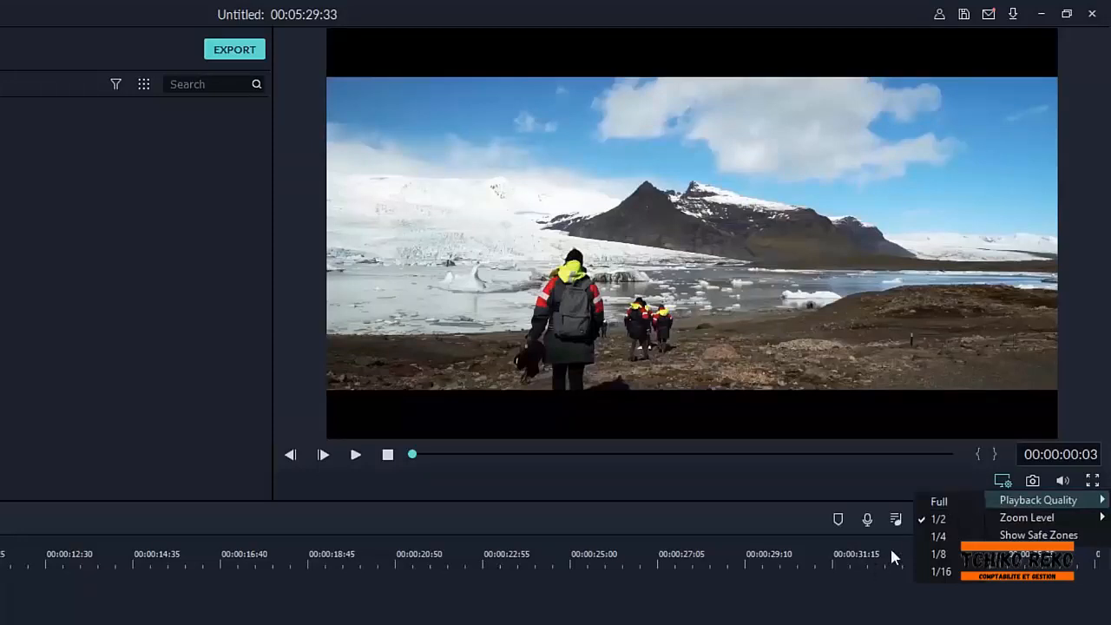
pyautogui.click(938, 555)
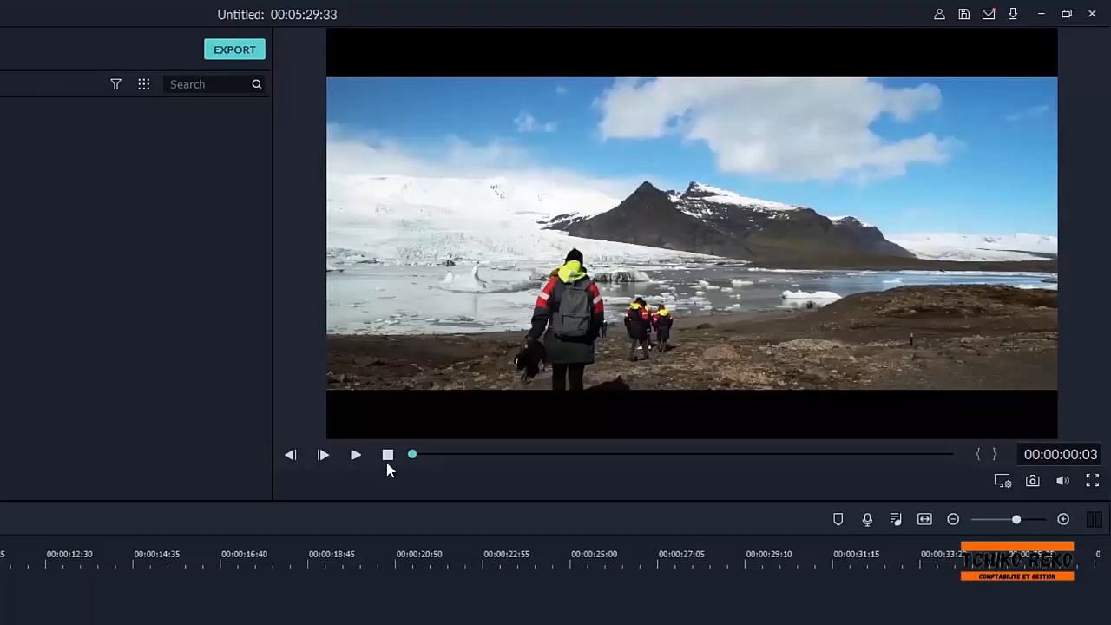
pyautogui.click(356, 456)
pyautogui.click(356, 456)
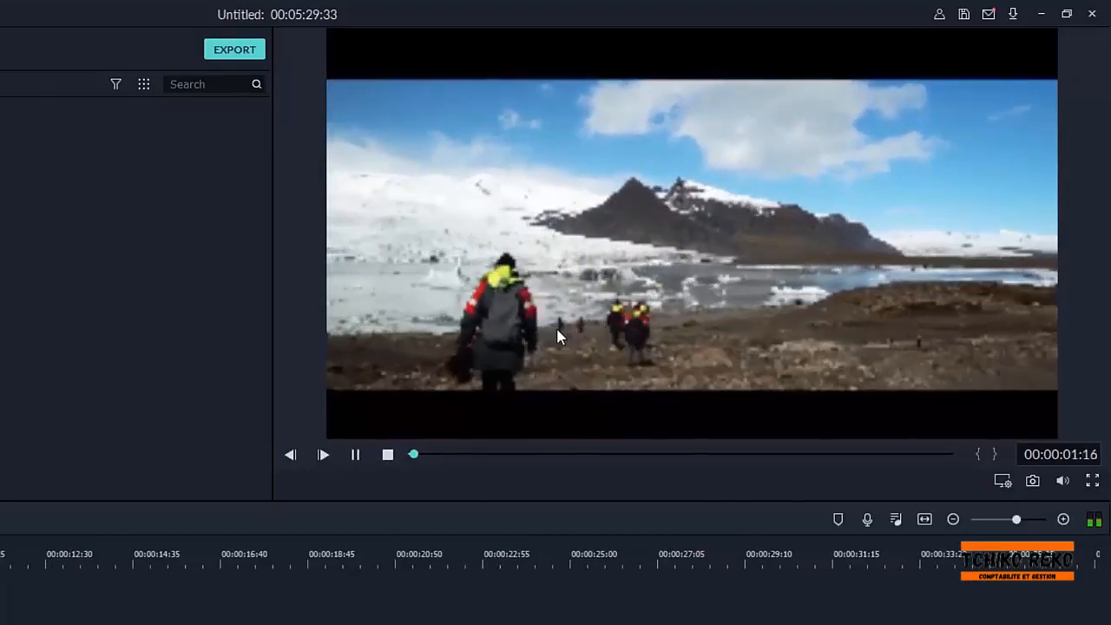
pyautogui.click(356, 455)
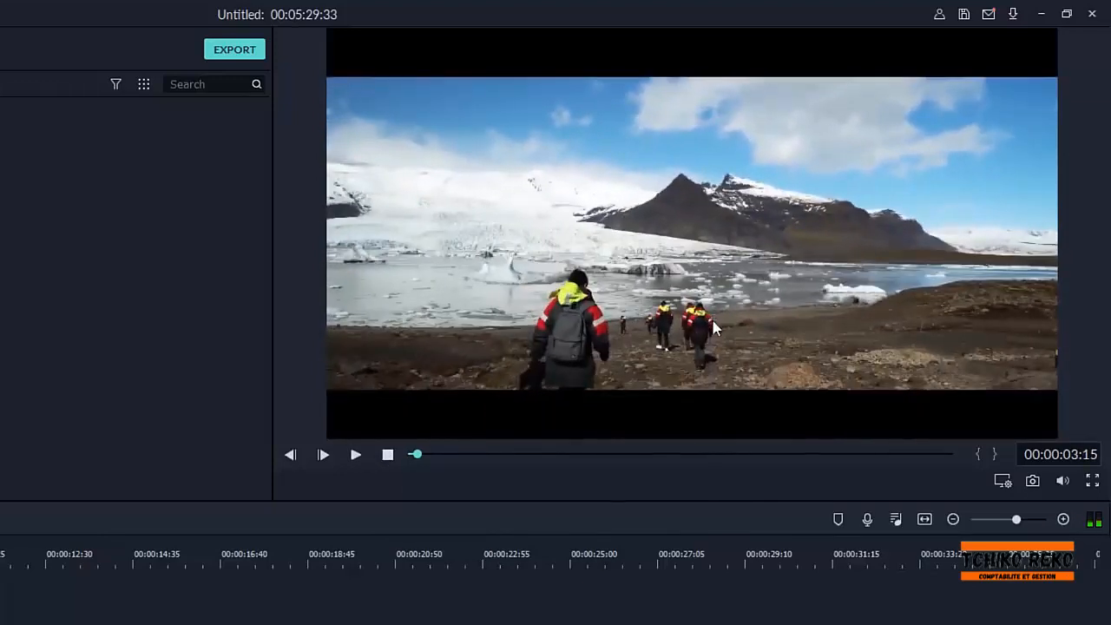
# - Restore the preview playback quality to 1/2
pyautogui.click(1001, 485)
pyautogui.moveTo(999, 499)
pyautogui.click(956, 521)
# - Try a 25% zoom level in the preview and return it to Fit
pyautogui.click(1001, 482)
pyautogui.moveTo(1024, 518)
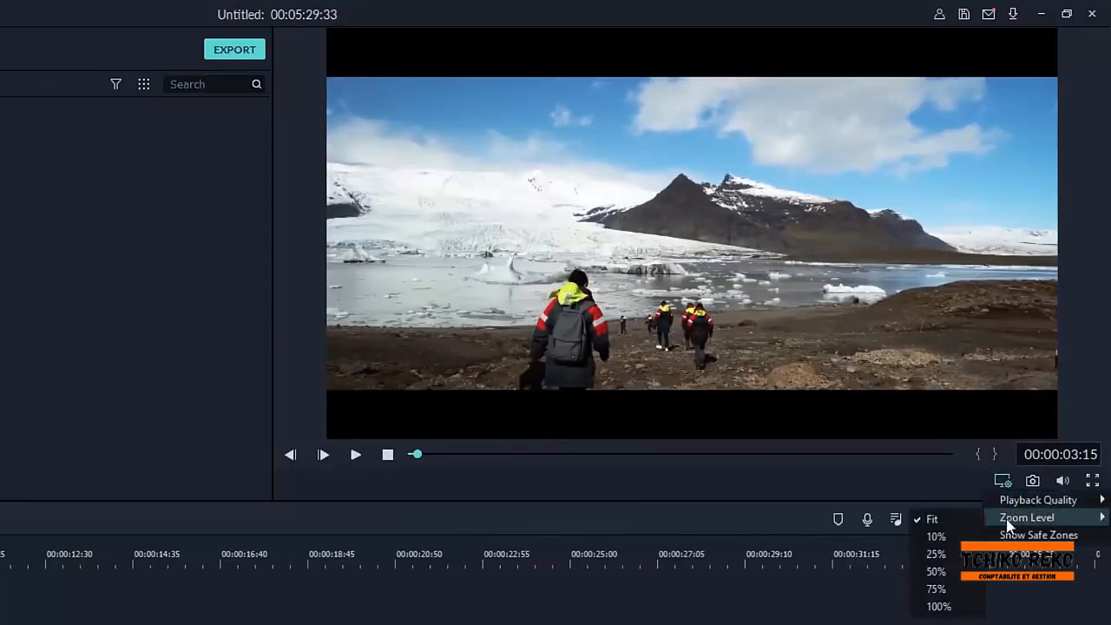
pyautogui.click(937, 536)
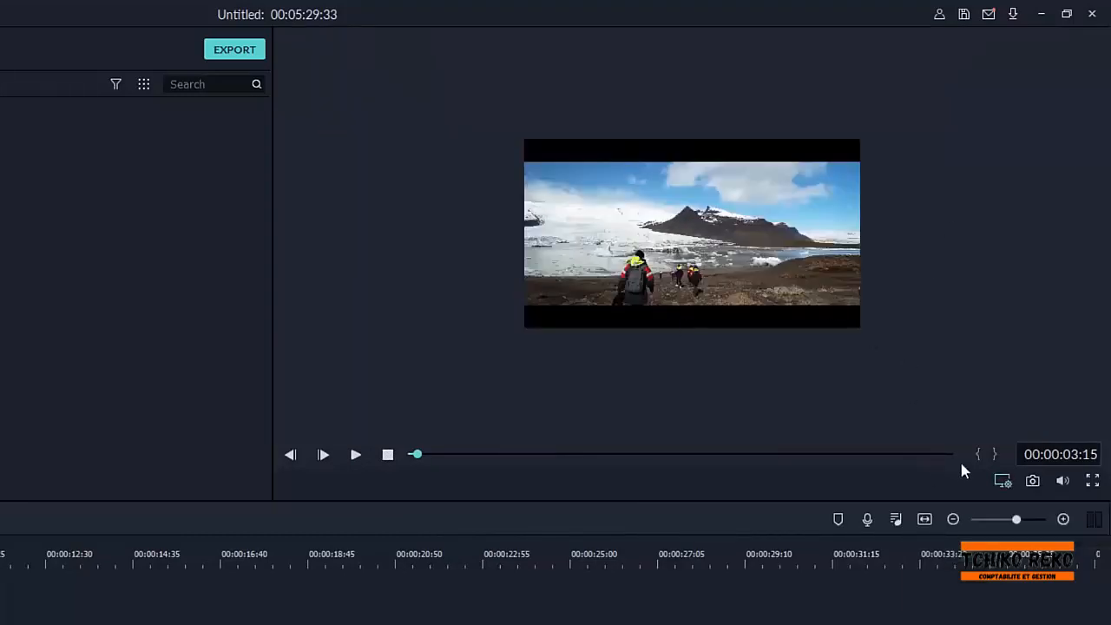
pyautogui.click(1007, 488)
pyautogui.moveTo(1023, 517)
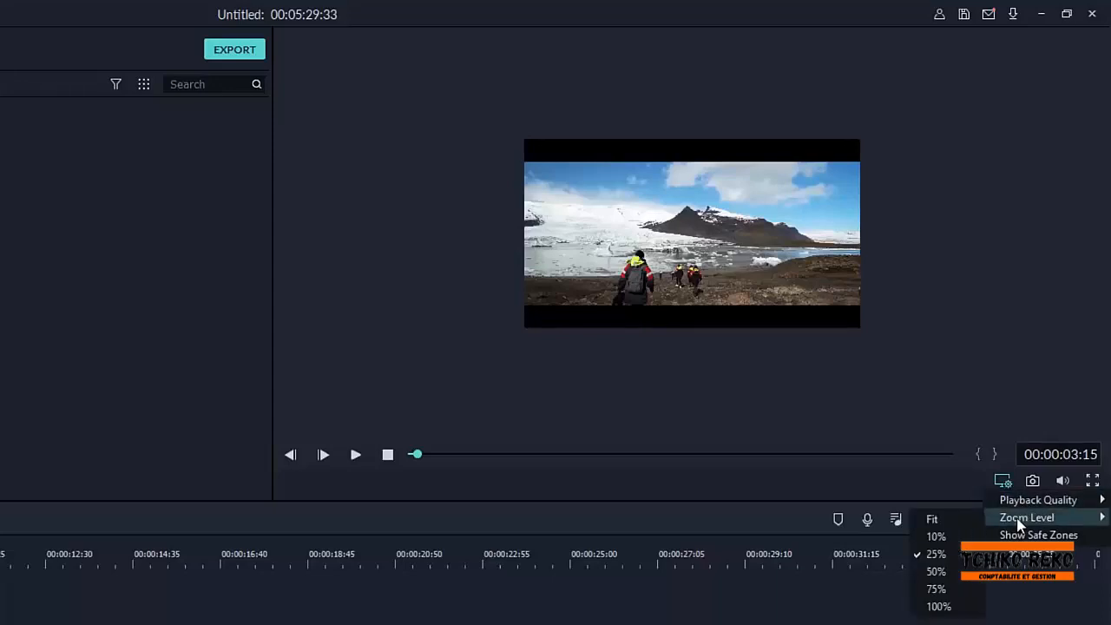
pyautogui.click(933, 519)
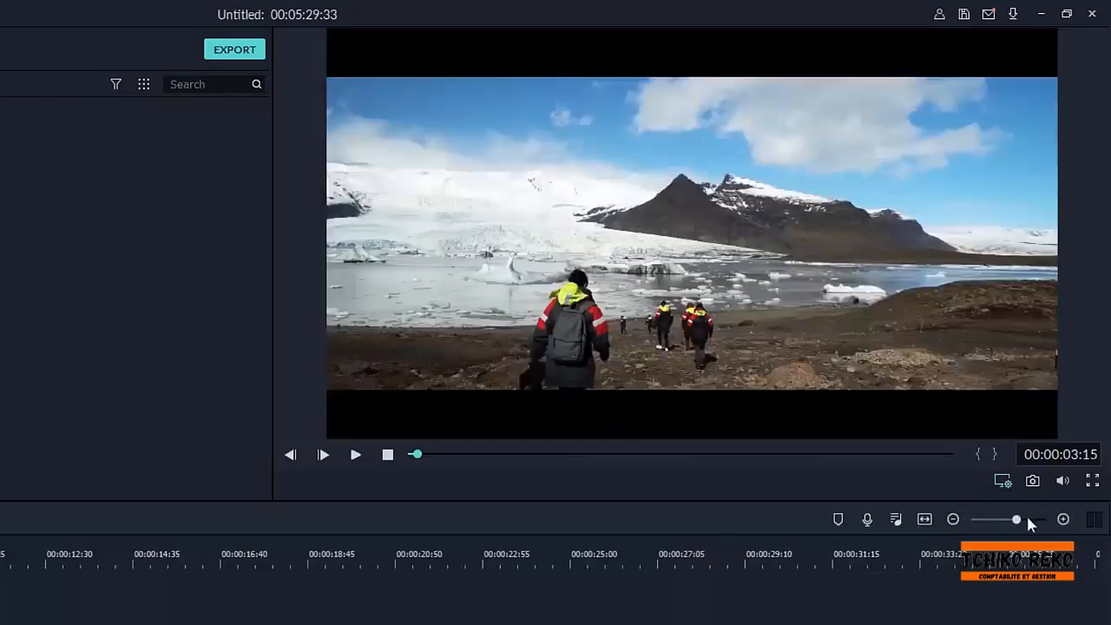
# - Show the safe zones over the preview to check the frame margins, and hide them again
pyautogui.click(1004, 484)
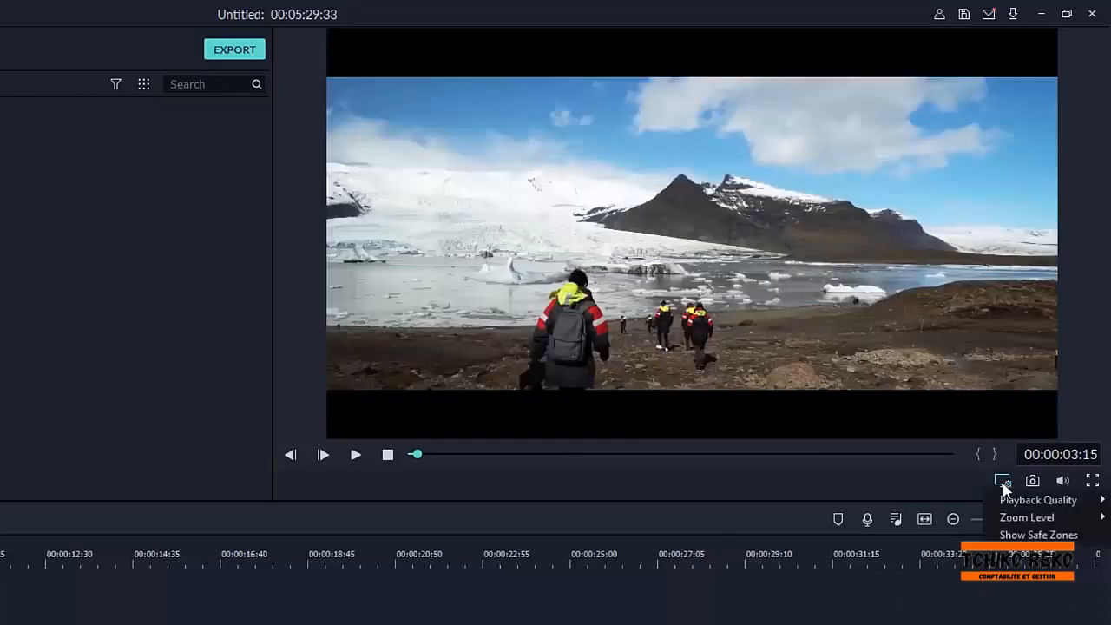
pyautogui.click(1022, 534)
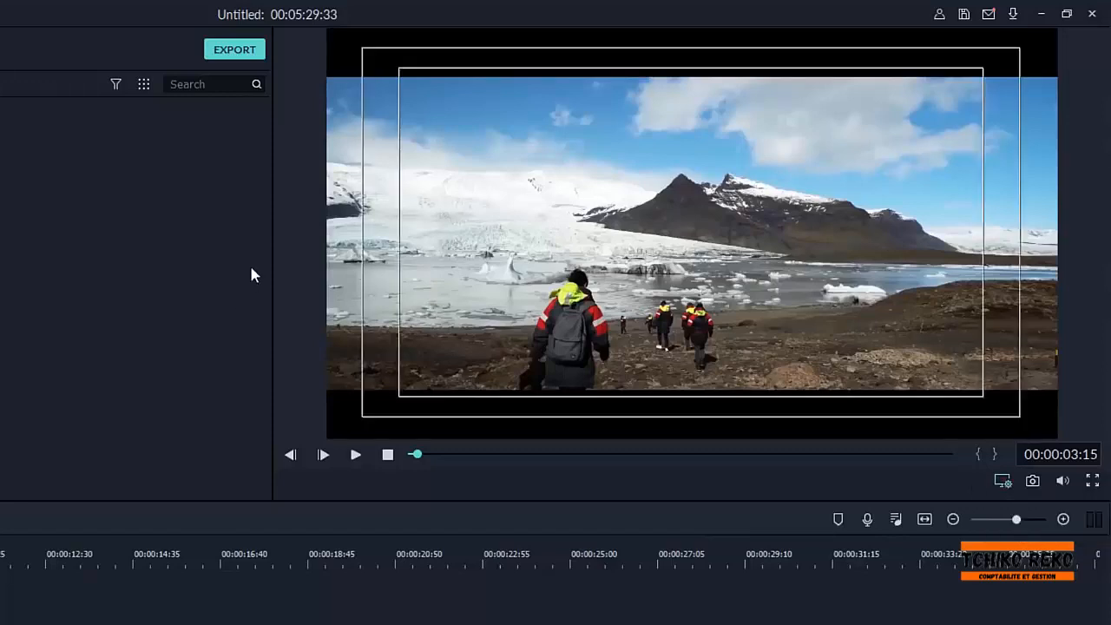
pyautogui.click(886, 69)
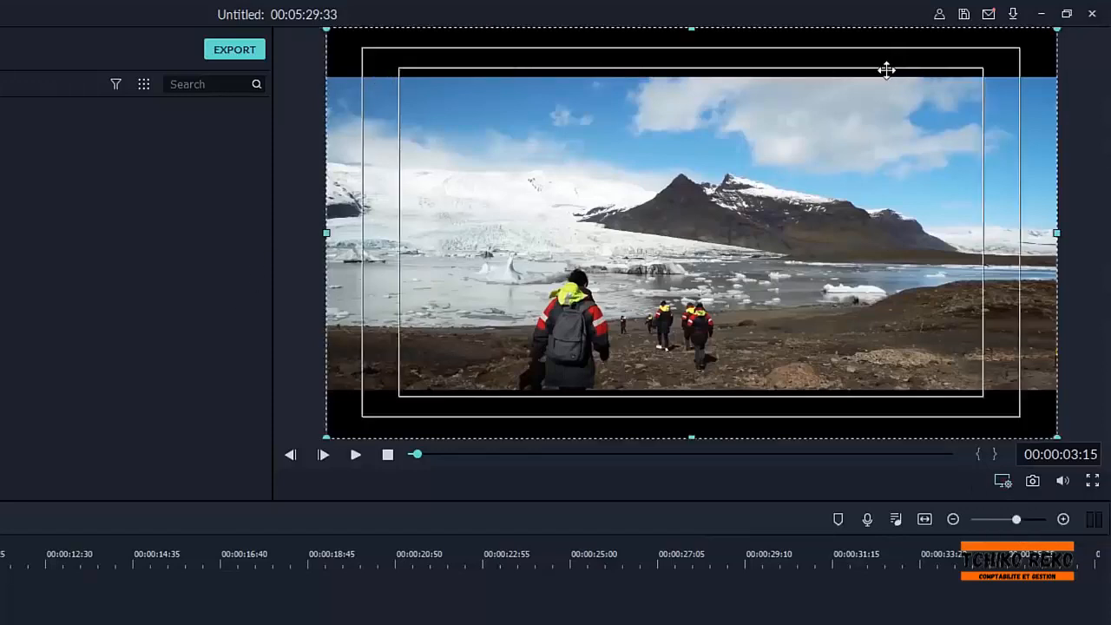
pyautogui.click(1074, 280)
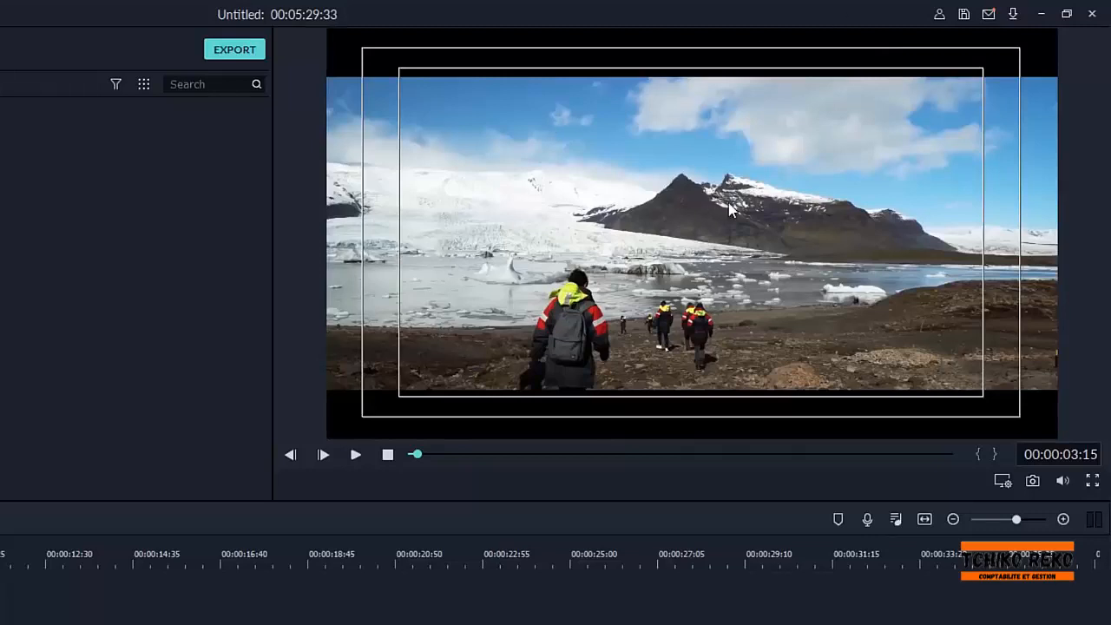
pyautogui.click(1002, 480)
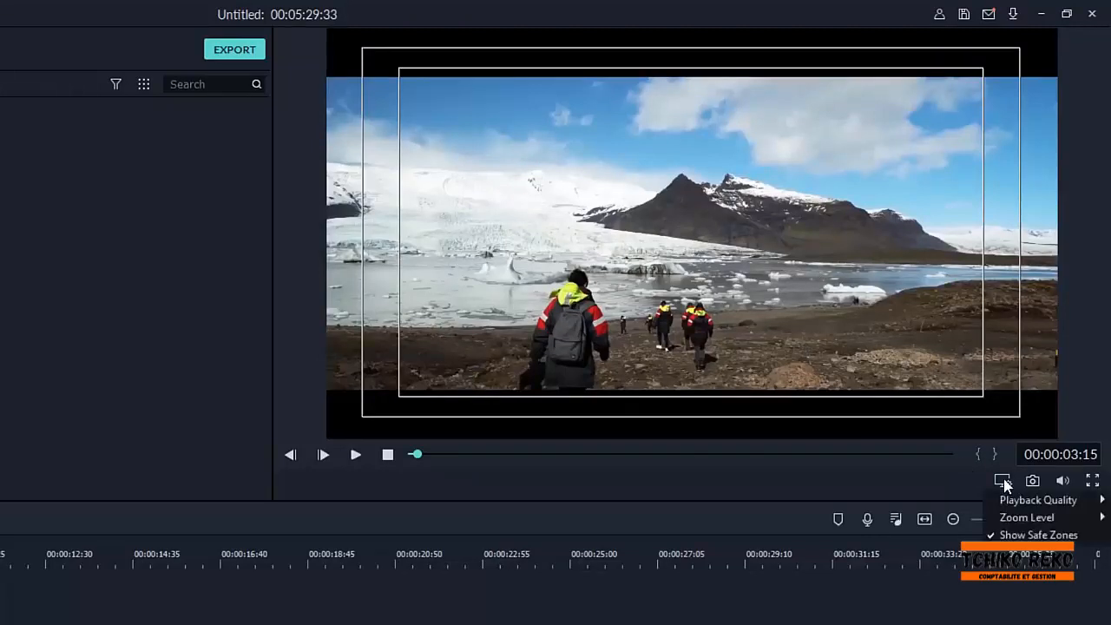
pyautogui.click(1037, 535)
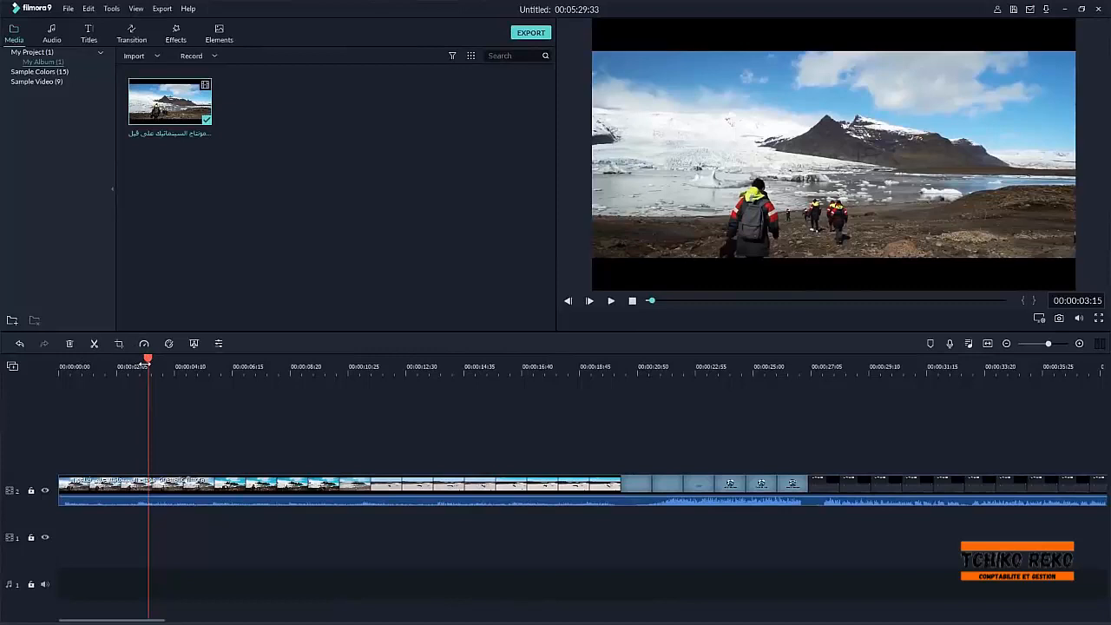
# - Move the playhead to 00:00:06:12 and add a video track above the existing clip
pyautogui.moveTo(108, 364); pyautogui.dragTo(231, 415)
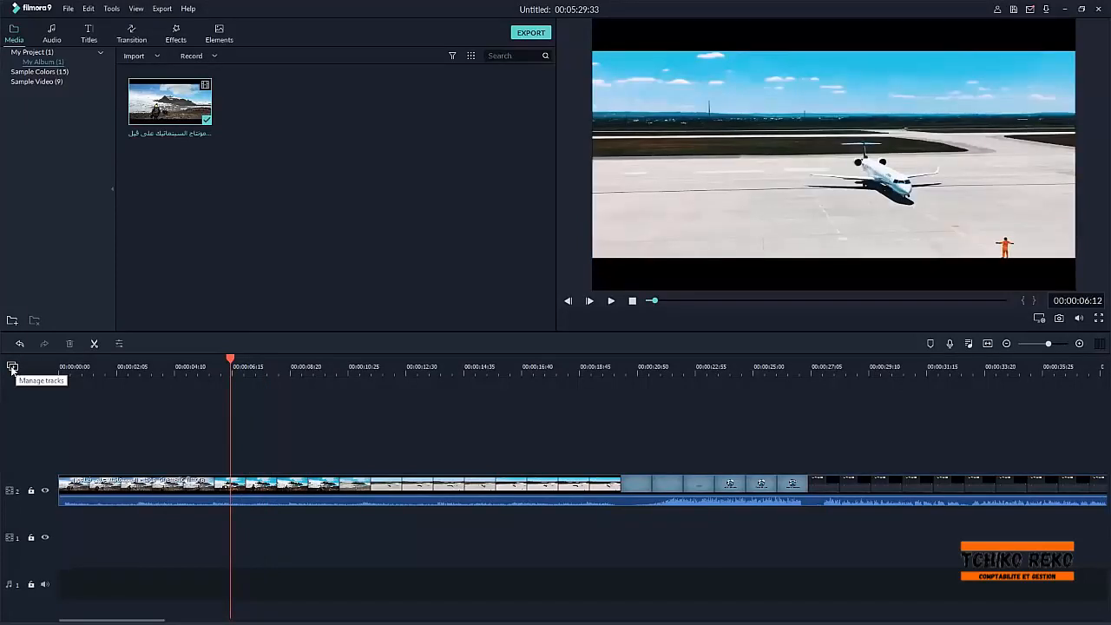
pyautogui.click(11, 368)
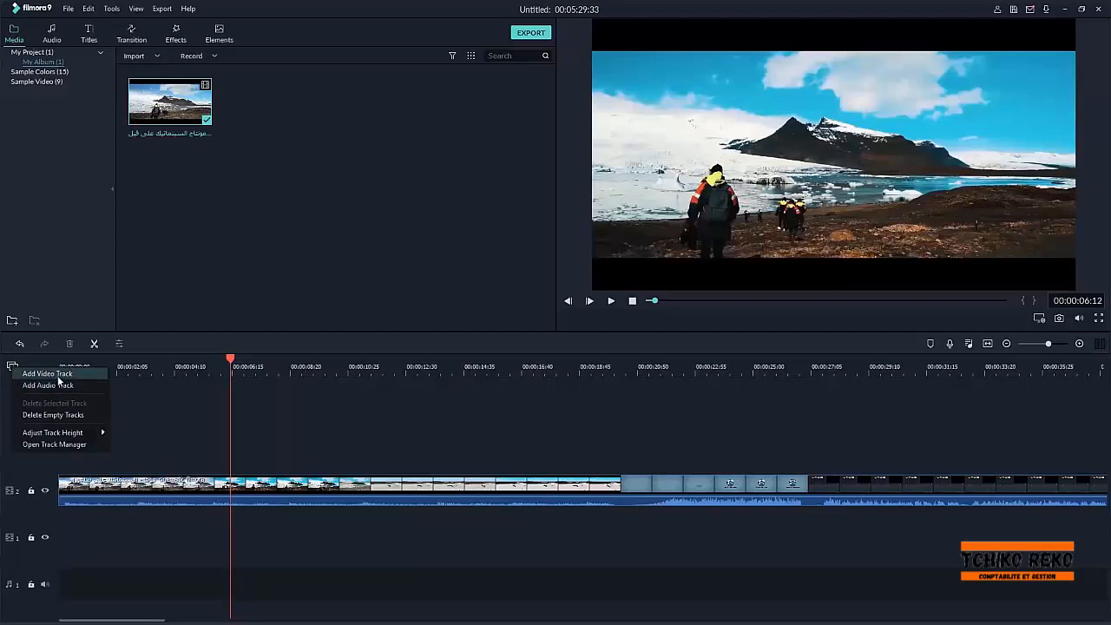
pyautogui.click(48, 374)
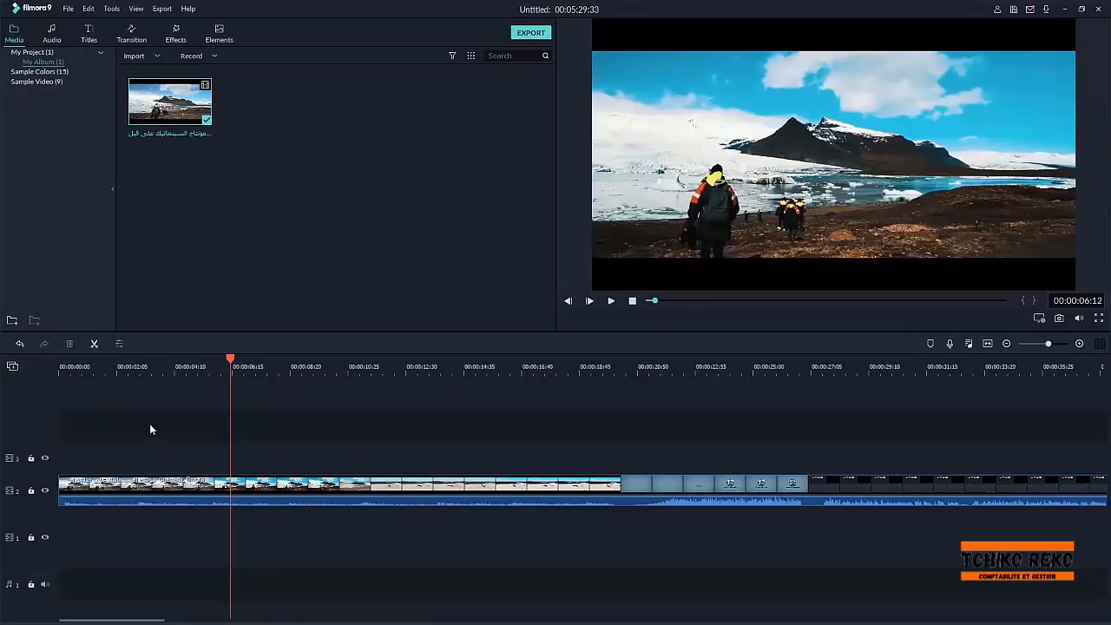
# - Add a second audio track to the timeline below the video tracks
pyautogui.moveTo(113, 490)
pyautogui.mouseDown()
pyautogui.moveTo(108, 439)
pyautogui.moveTo(103, 484)
pyautogui.mouseUp()
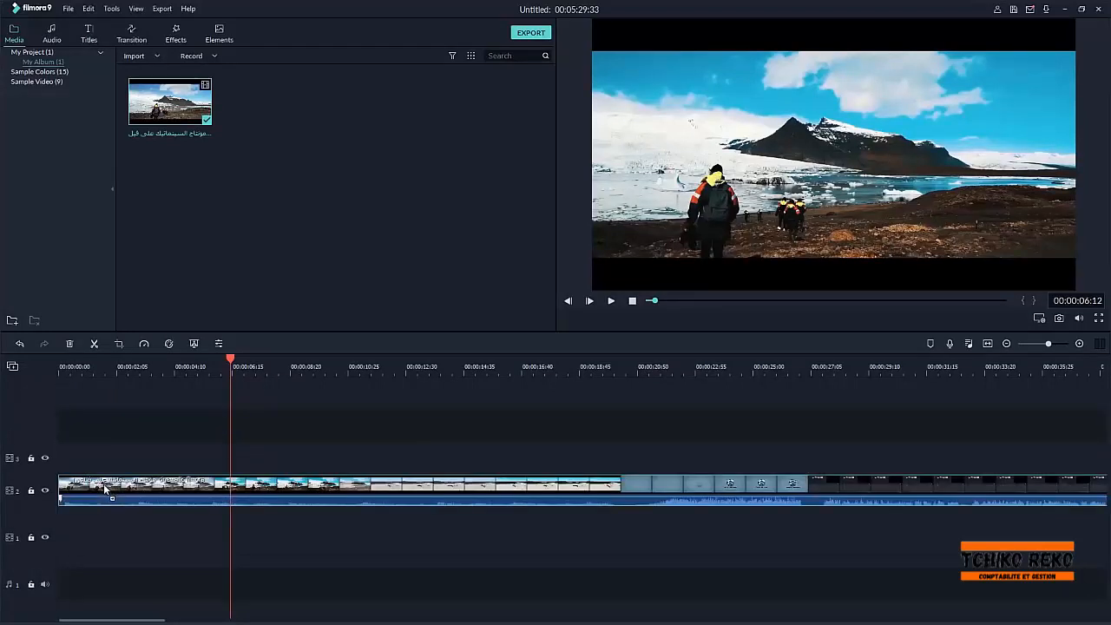
pyautogui.click(12, 366)
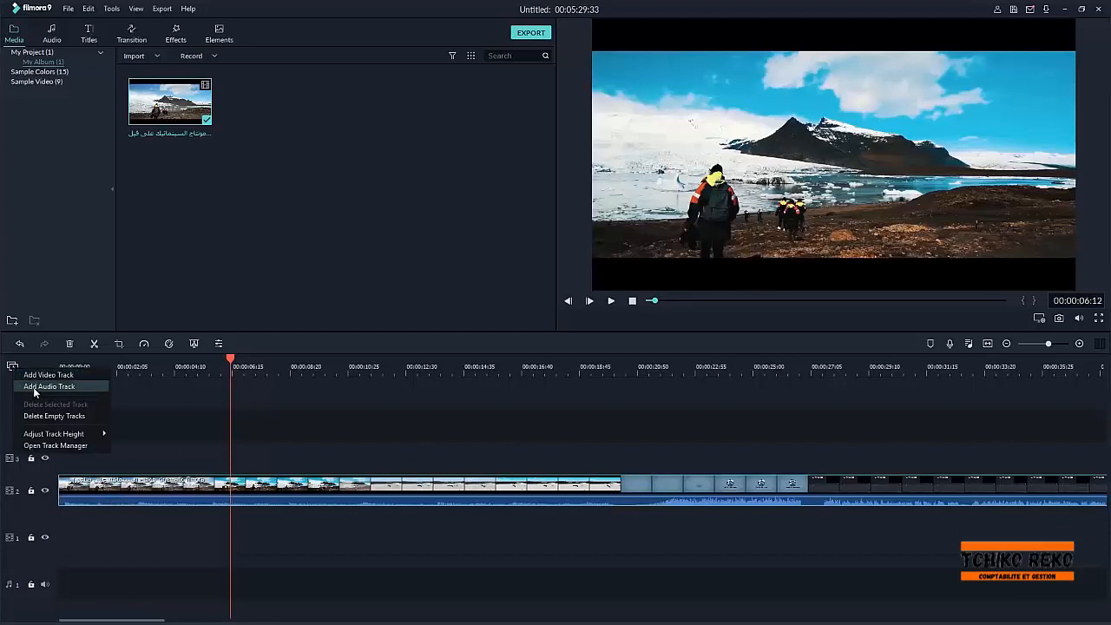
pyautogui.click(35, 387)
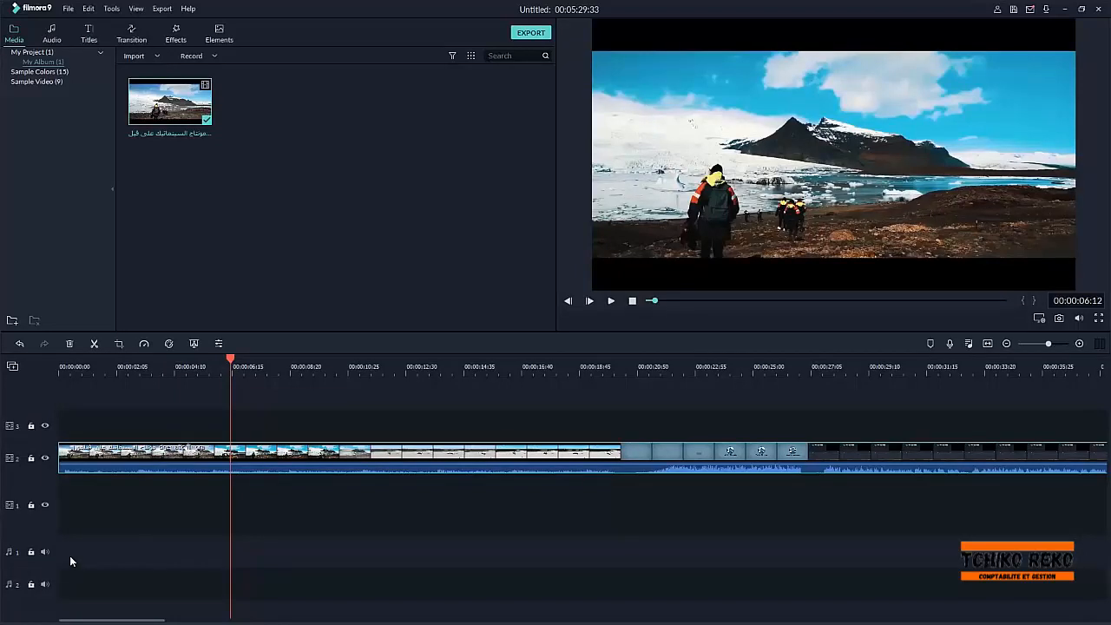
# - Delete the empty top video track and one of the two empty audio tracks
pyautogui.click(71, 420)
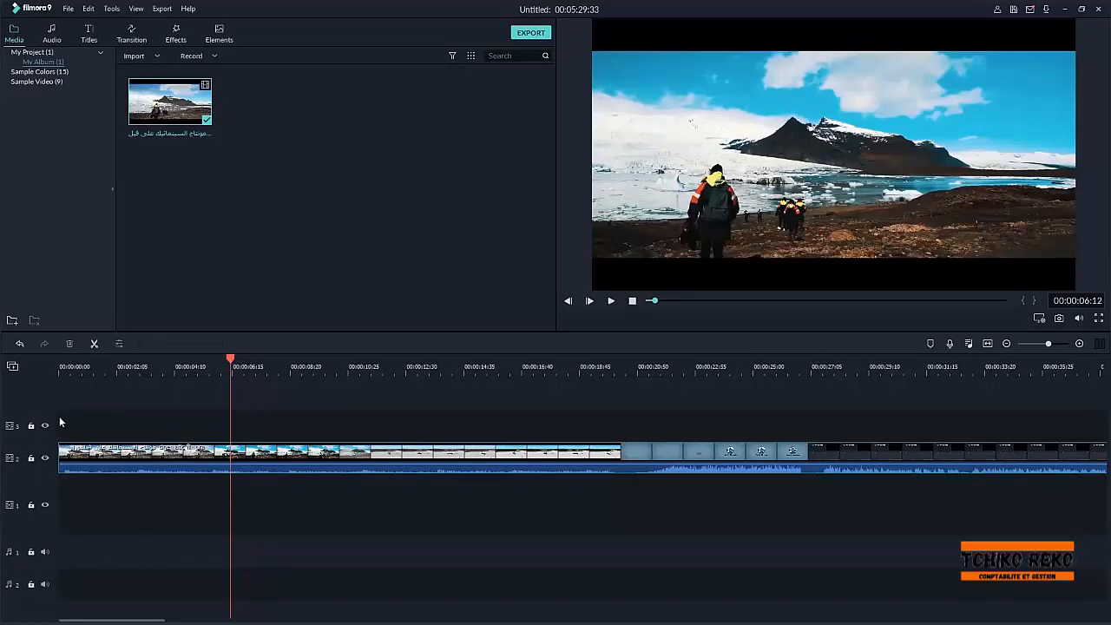
pyautogui.click(15, 370)
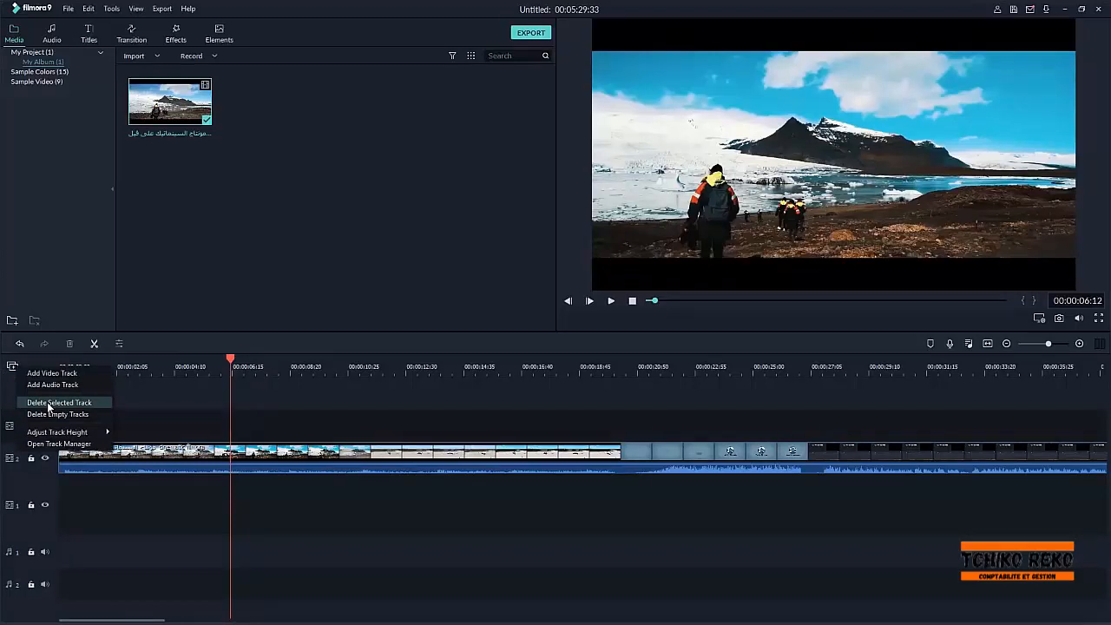
pyautogui.click(47, 402)
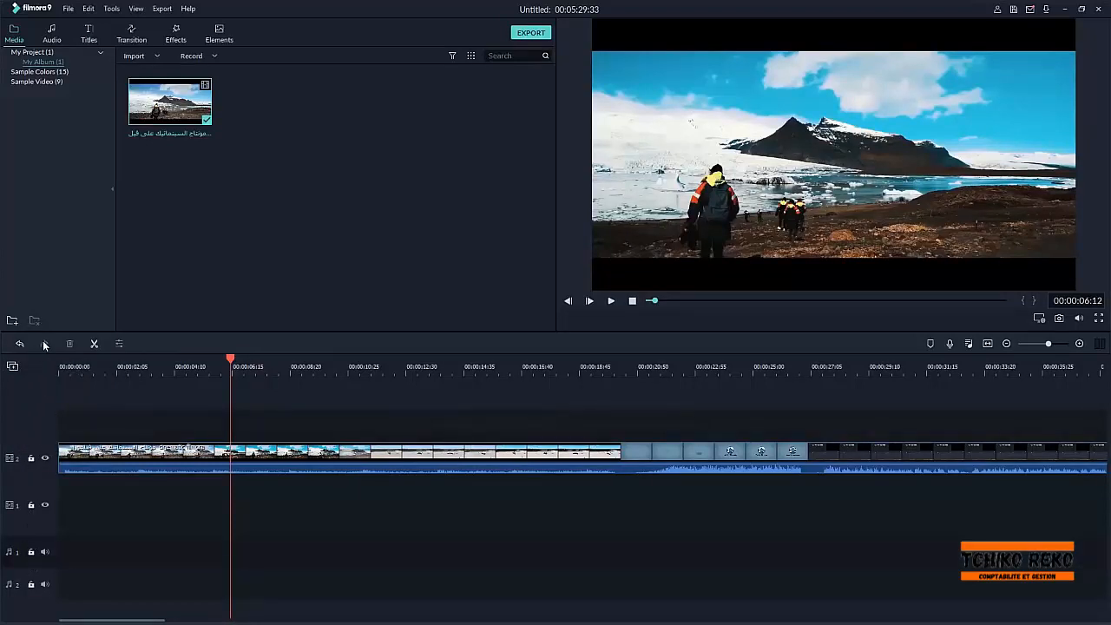
pyautogui.click(16, 368)
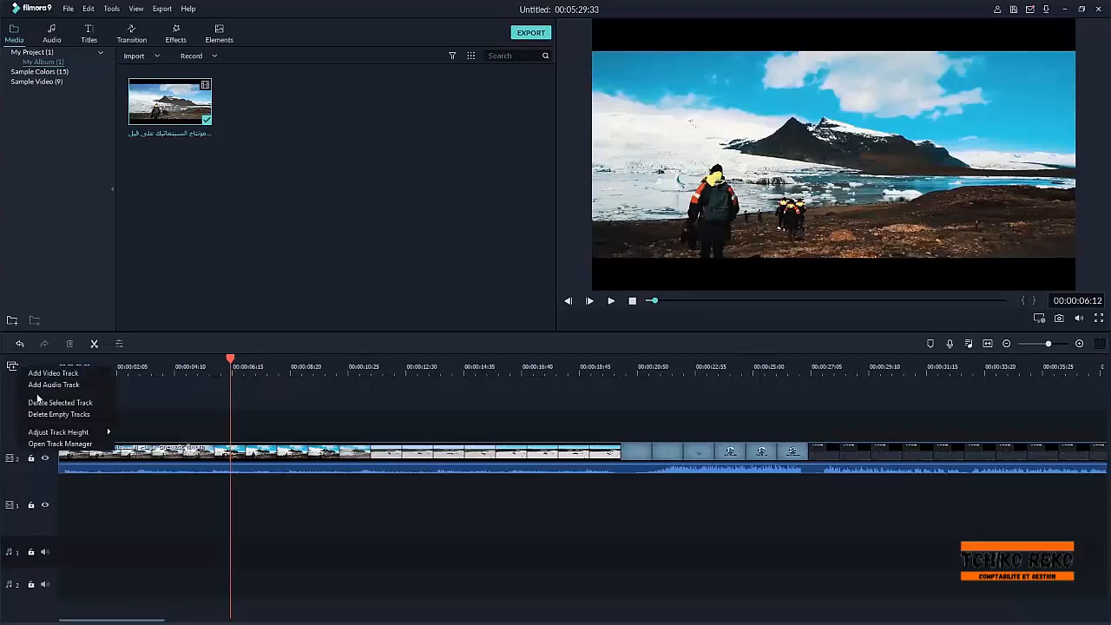
pyautogui.click(40, 403)
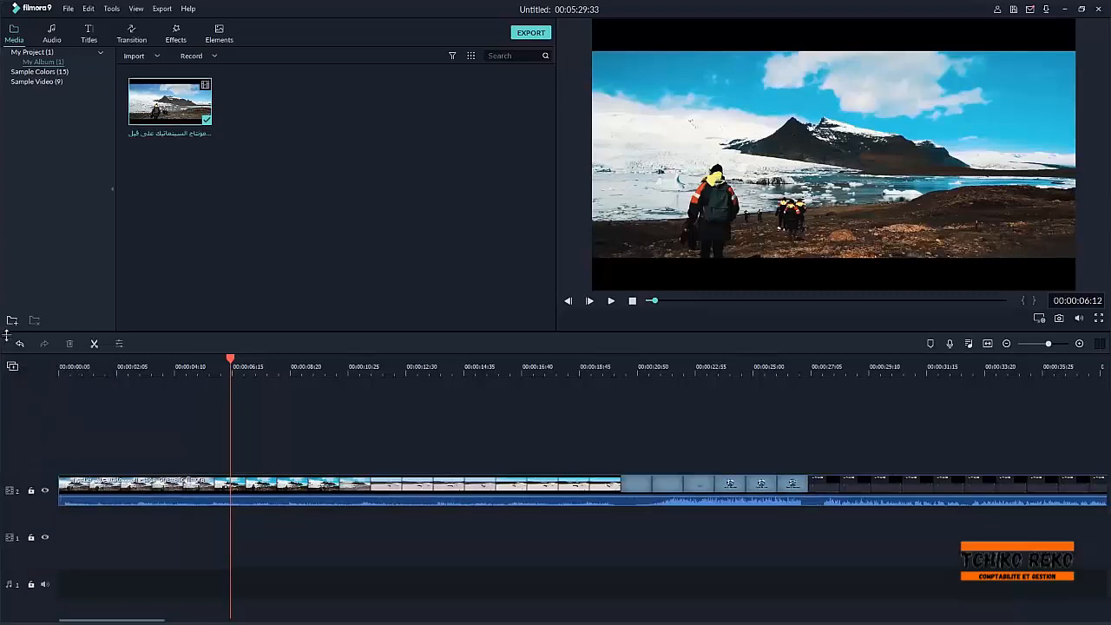
# - Try the Small, Normal and Big track heights on the timeline in turn
pyautogui.click(15, 368)
pyautogui.moveTo(39, 435)
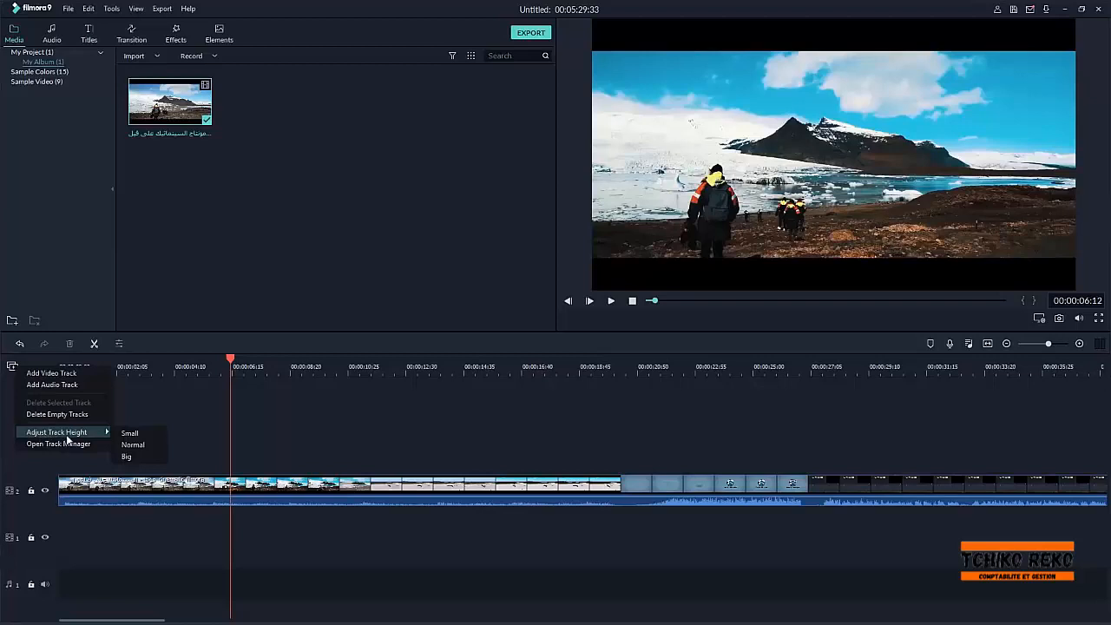
pyautogui.click(130, 433)
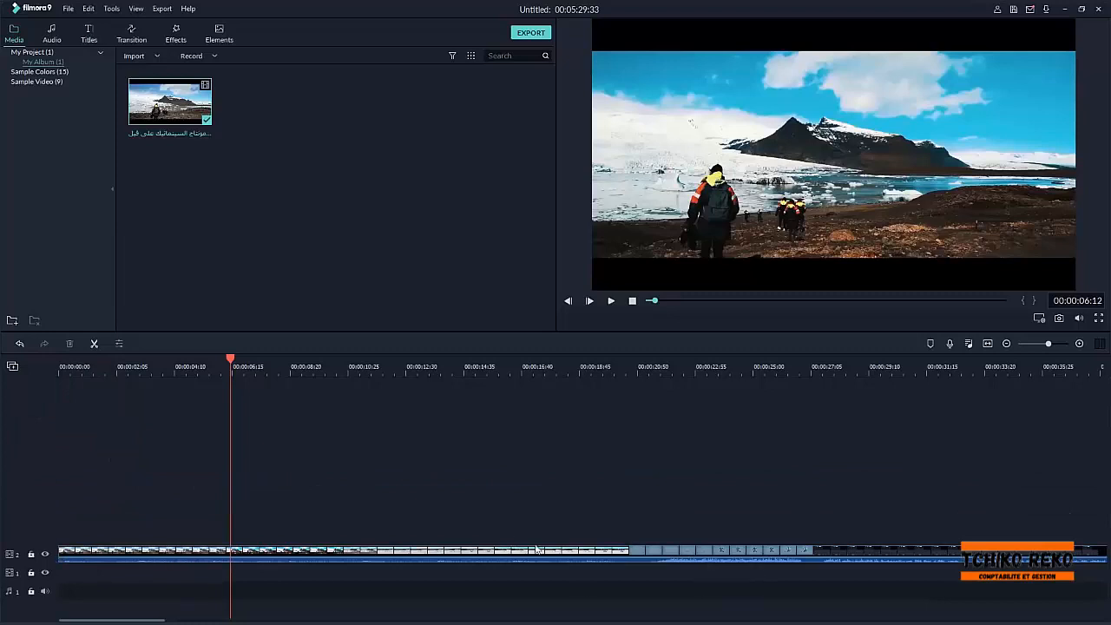
pyautogui.click(12, 366)
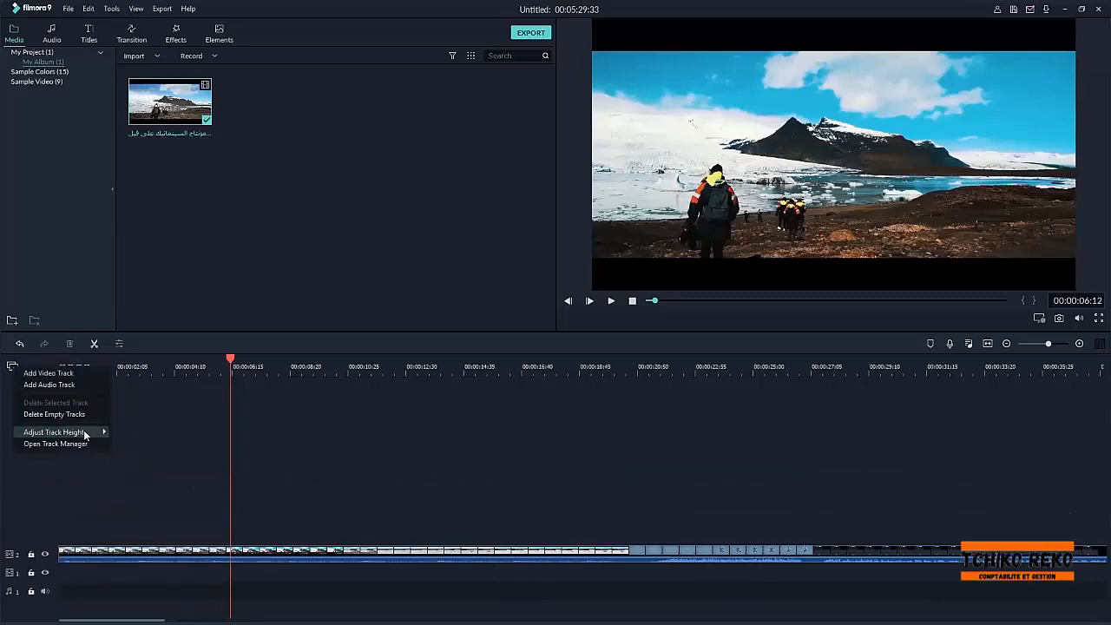
pyautogui.moveTo(85, 434)
pyautogui.click(136, 445)
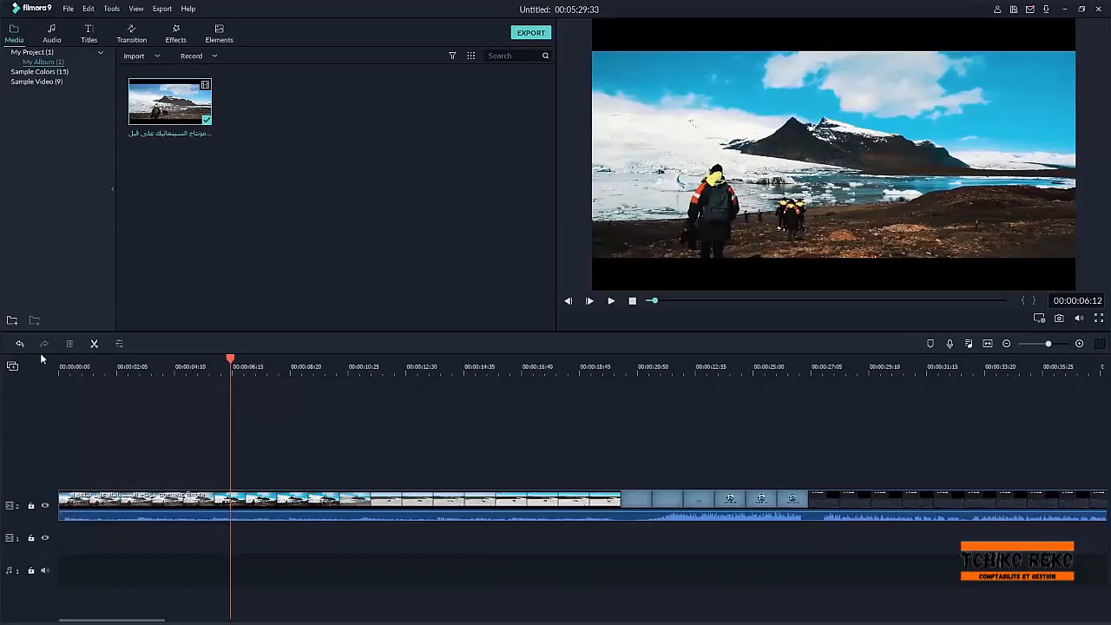
pyautogui.click(12, 367)
pyautogui.moveTo(86, 433)
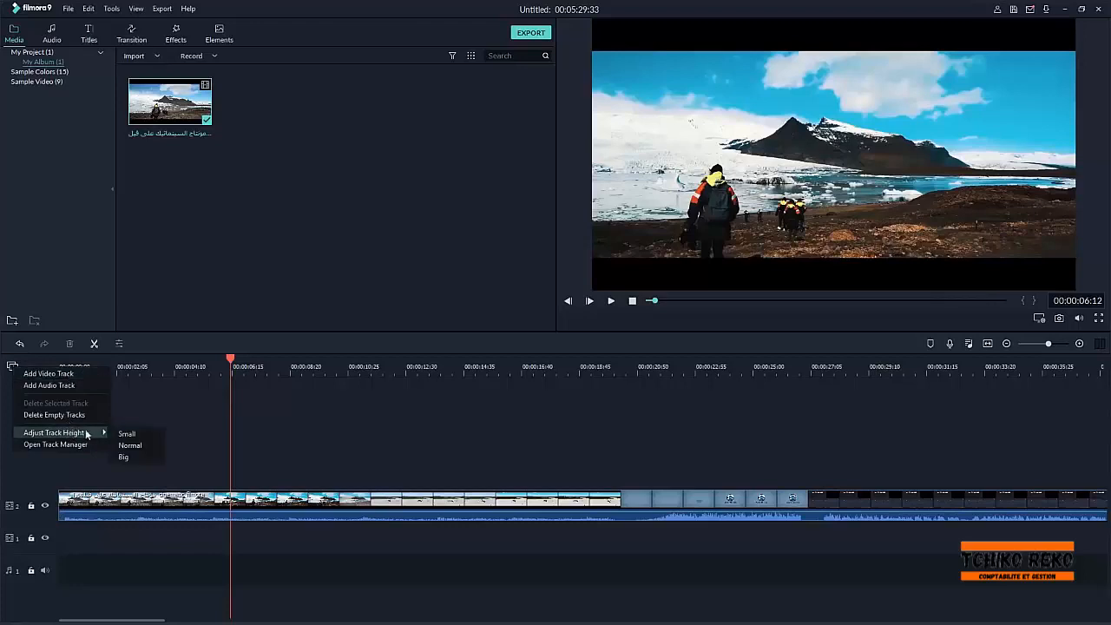
pyautogui.click(123, 456)
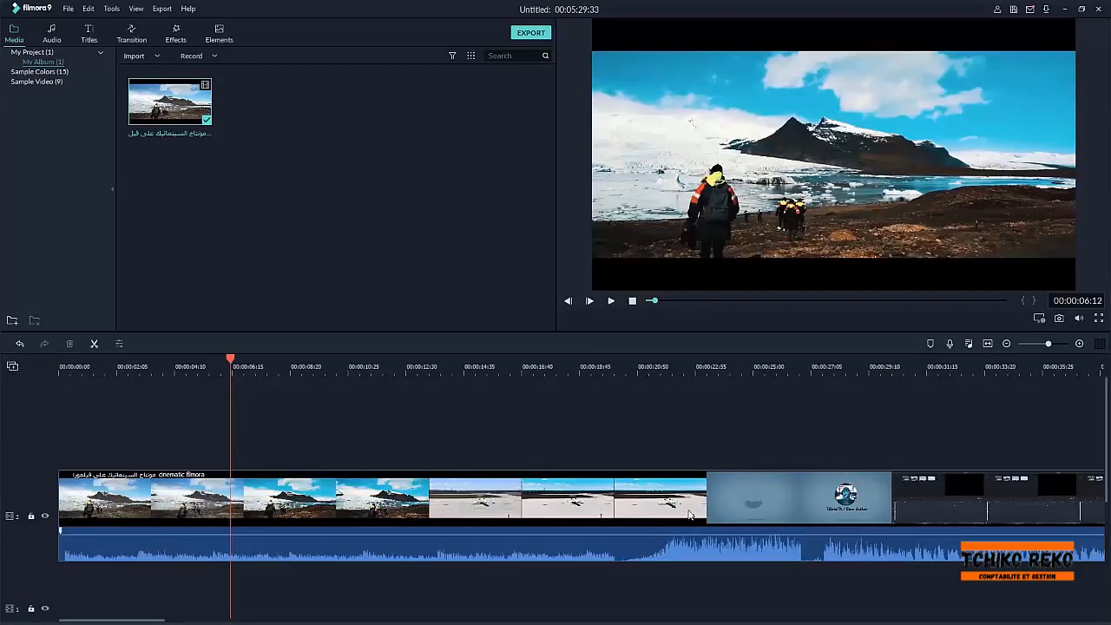
pyautogui.moveTo(124, 622)
pyautogui.mouseDown()
pyautogui.moveTo(307, 618)
pyautogui.moveTo(108, 619)
pyautogui.mouseUp()
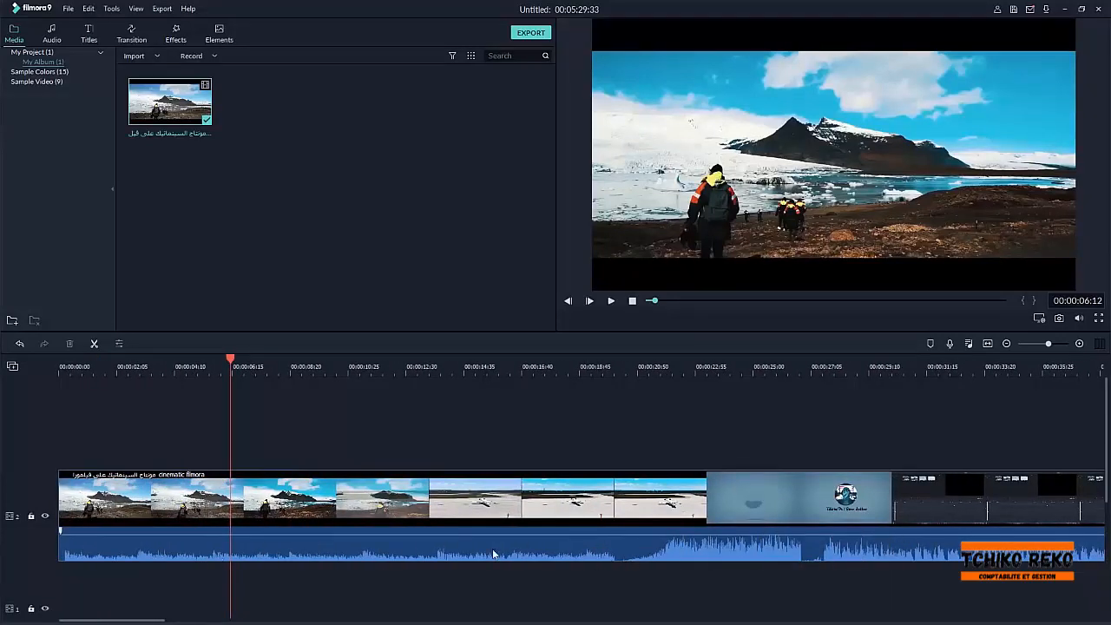
# - Set the timeline track height to Normal
pyautogui.click(12, 368)
pyautogui.moveTo(73, 434)
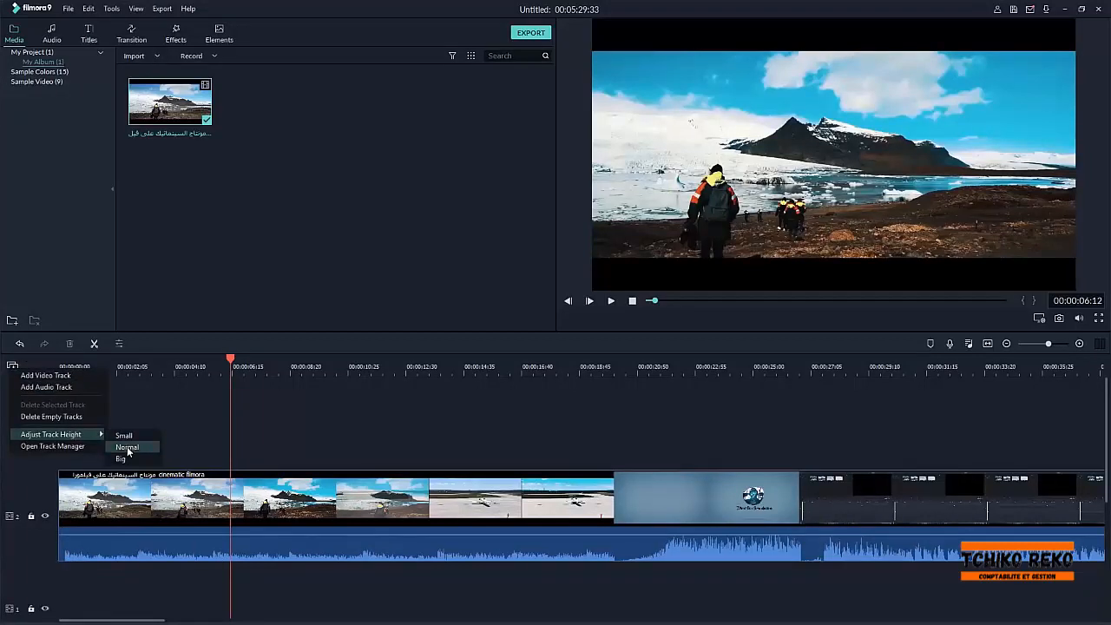
pyautogui.click(126, 447)
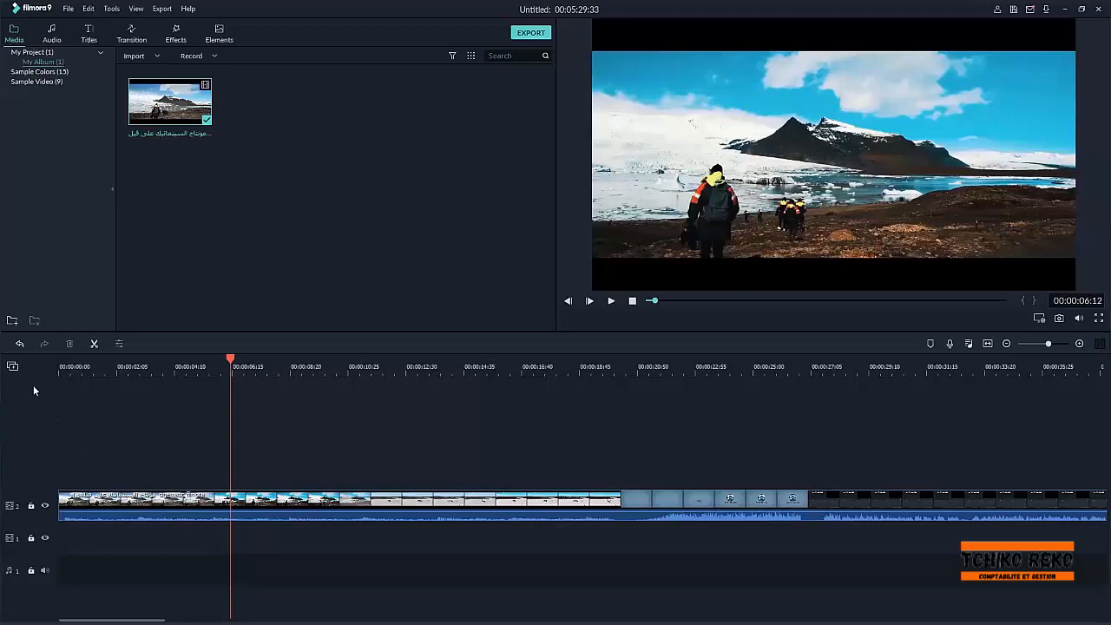
# - Set the video and audio track counts to 0 in the Track Manager, and cancel without adding any tracks
pyautogui.click(13, 366)
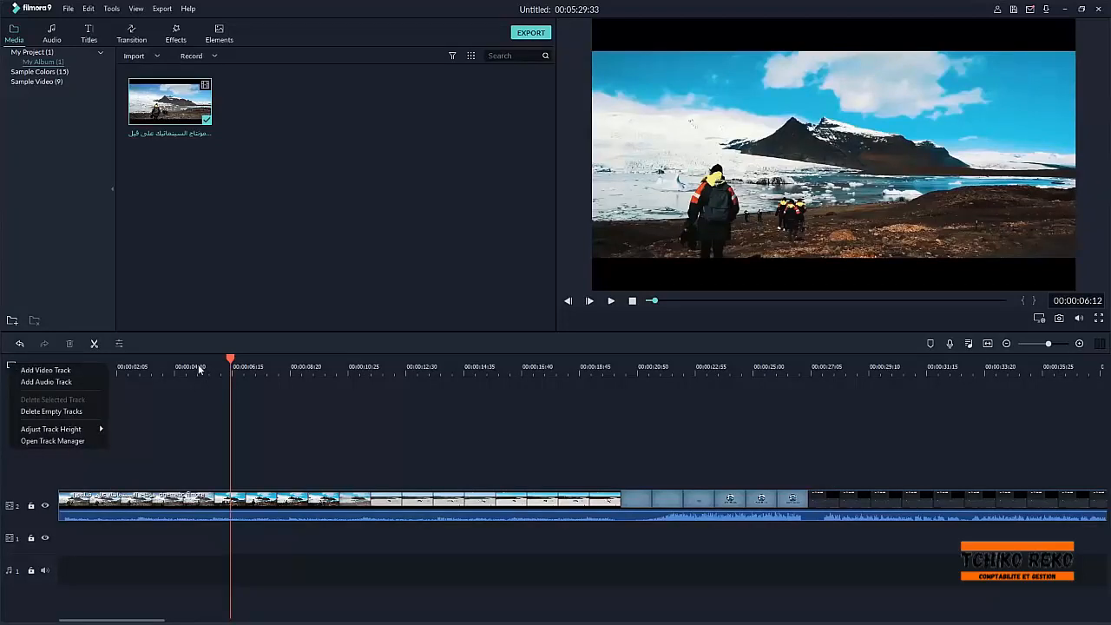
pyautogui.click(116, 432)
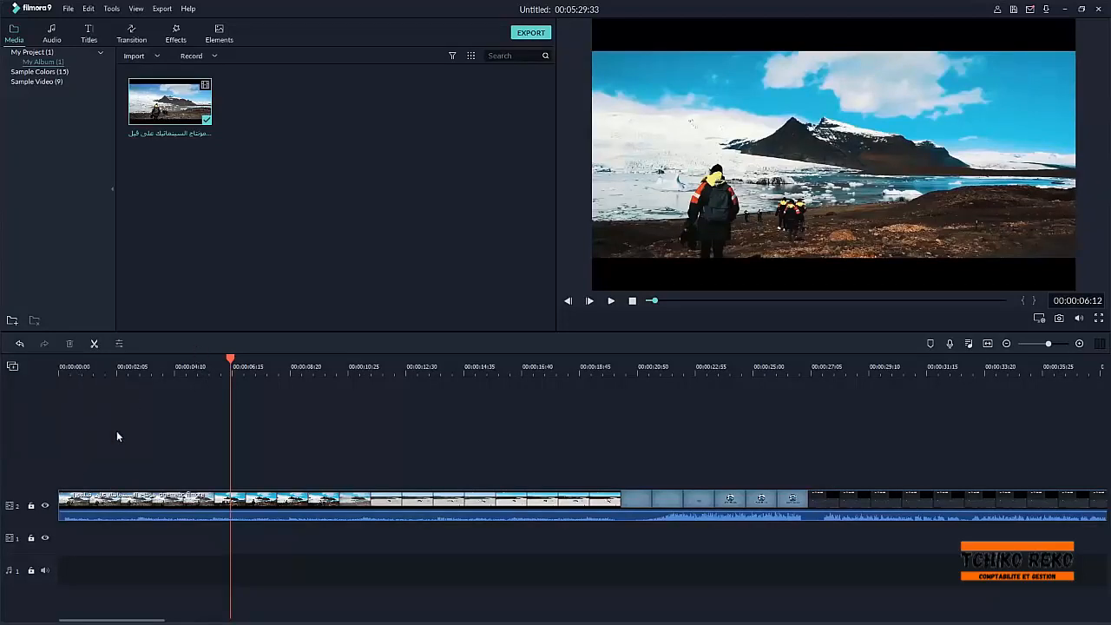
pyautogui.click(17, 365)
pyautogui.click(39, 443)
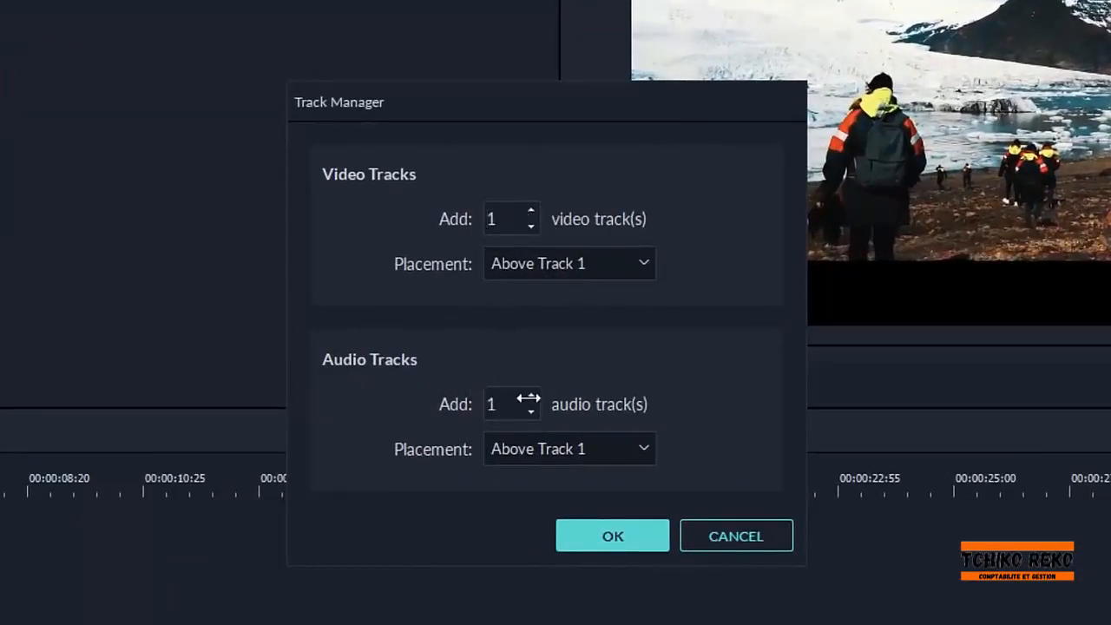
pyautogui.moveTo(515, 409)
pyautogui.mouseDown()
pyautogui.moveTo(621, 409)
pyautogui.moveTo(514, 408)
pyautogui.mouseUp()
pyautogui.moveTo(488, 222)
pyautogui.mouseDown()
pyautogui.moveTo(592, 222)
pyautogui.moveTo(487, 223)
pyautogui.mouseUp()
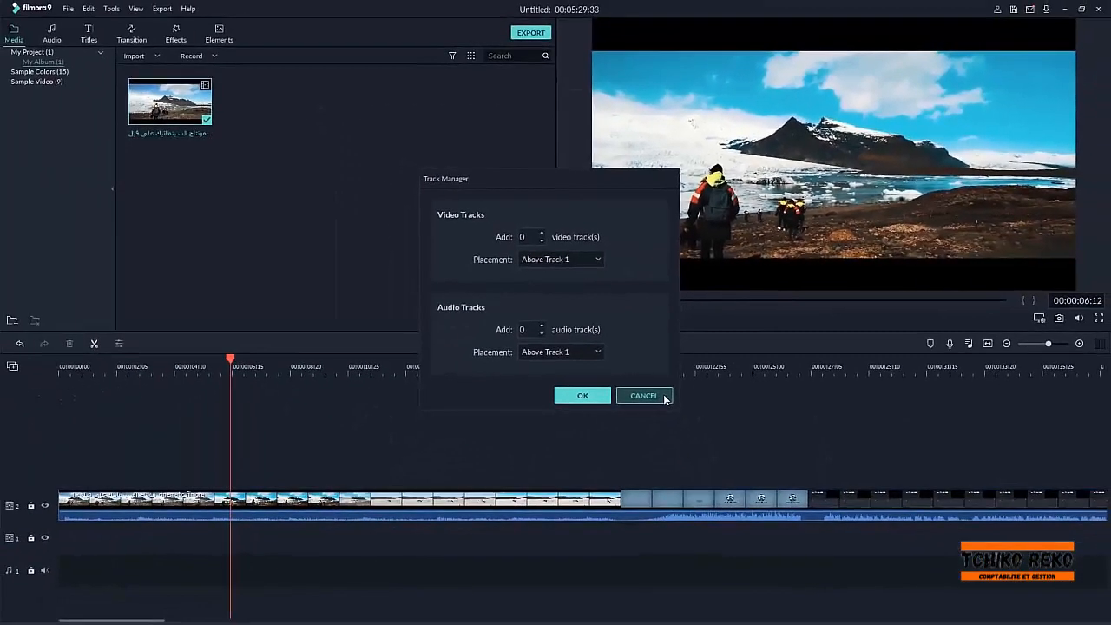
pyautogui.click(720, 537)
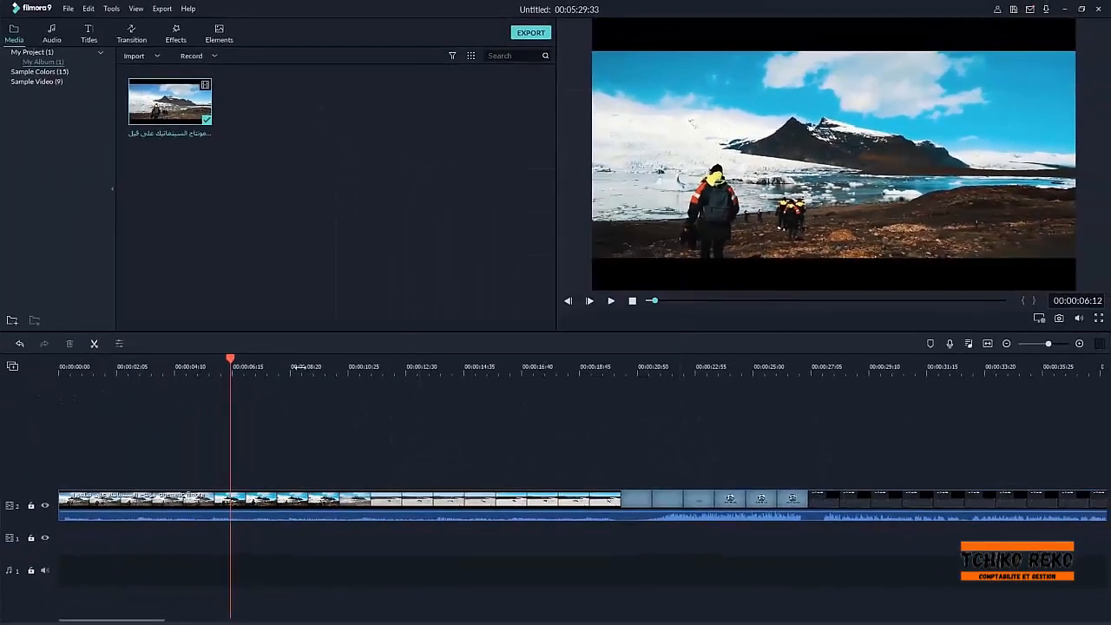
# - Split the clip at 00:00:20:16, where the plain blue intro scene begins
pyautogui.moveTo(232, 360); pyautogui.dragTo(584, 366)
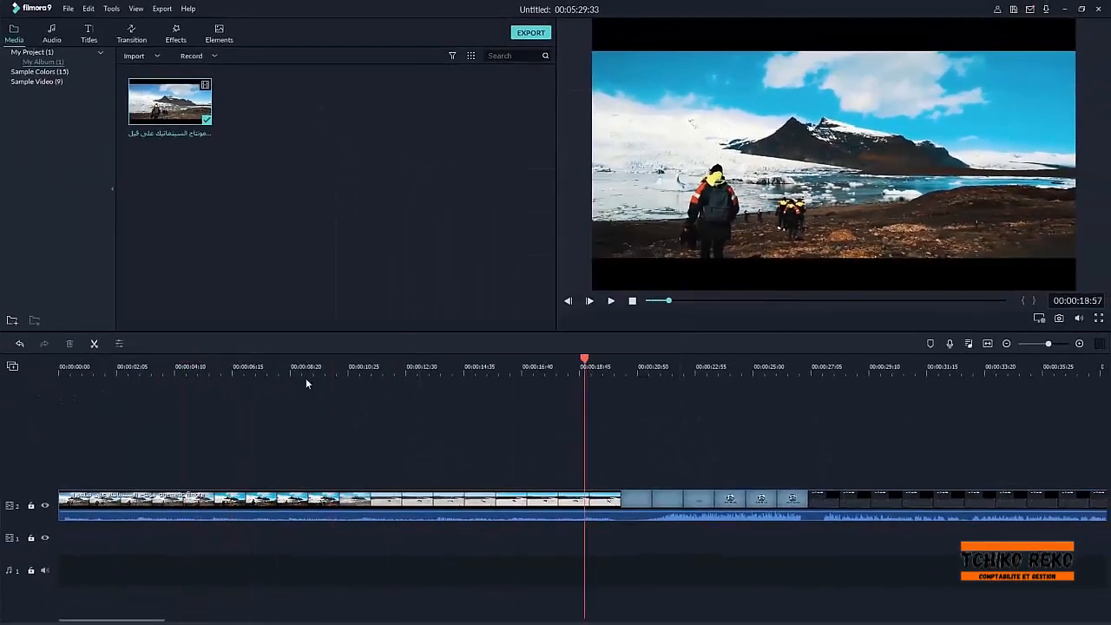
pyautogui.click(244, 383)
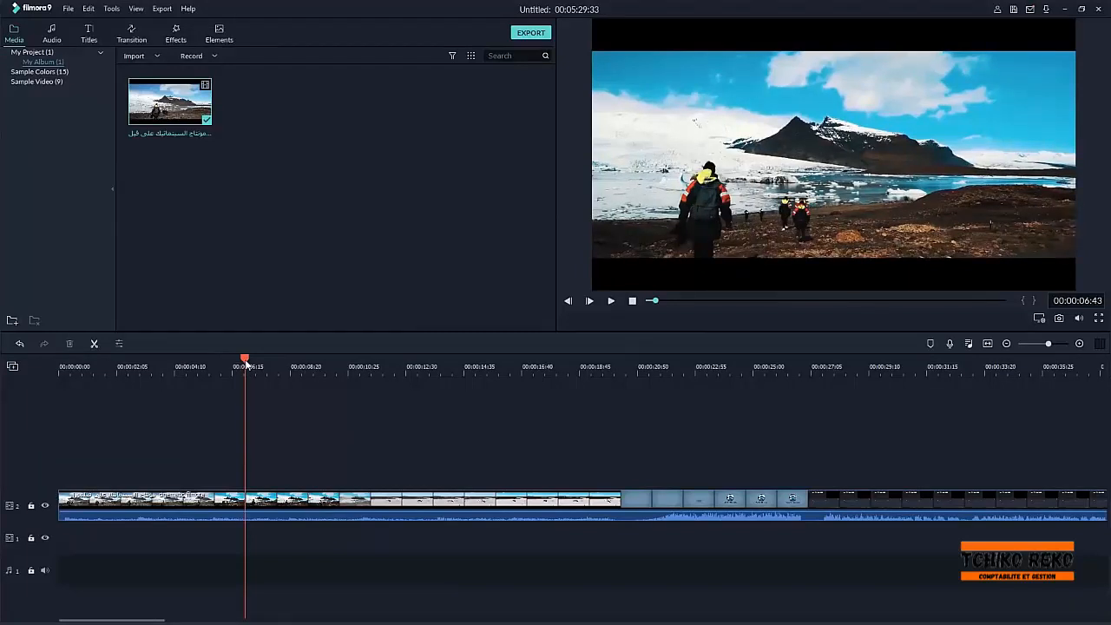
pyautogui.click(349, 455)
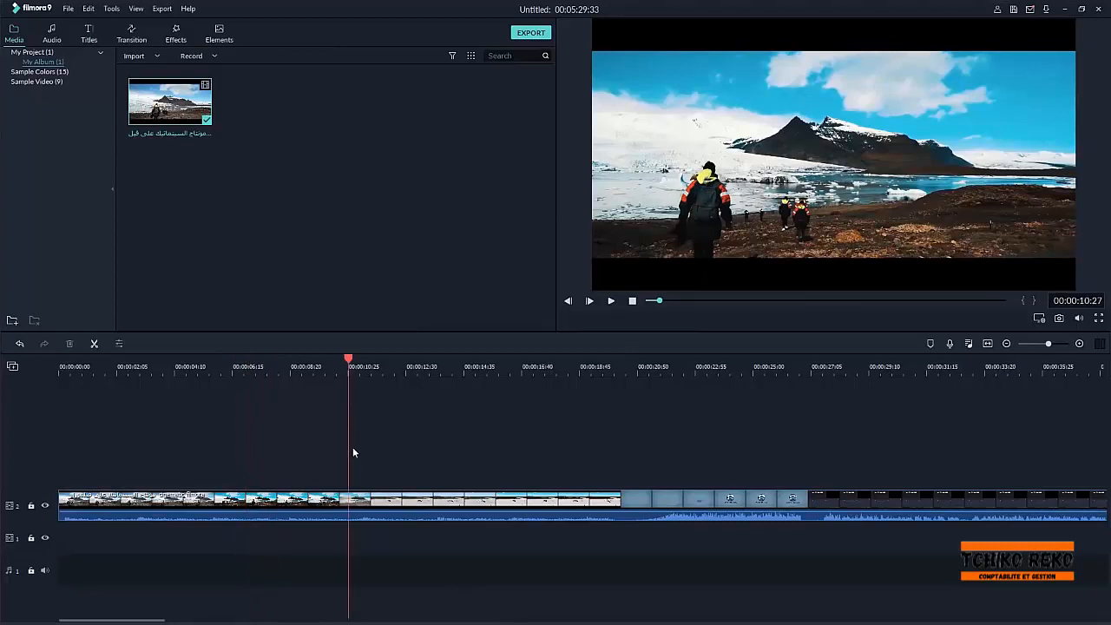
pyautogui.moveTo(348, 359); pyautogui.dragTo(599, 401)
pyautogui.moveTo(620, 395)
pyautogui.mouseDown()
pyautogui.moveTo(635, 396)
pyautogui.moveTo(621, 397)
pyautogui.mouseUp()
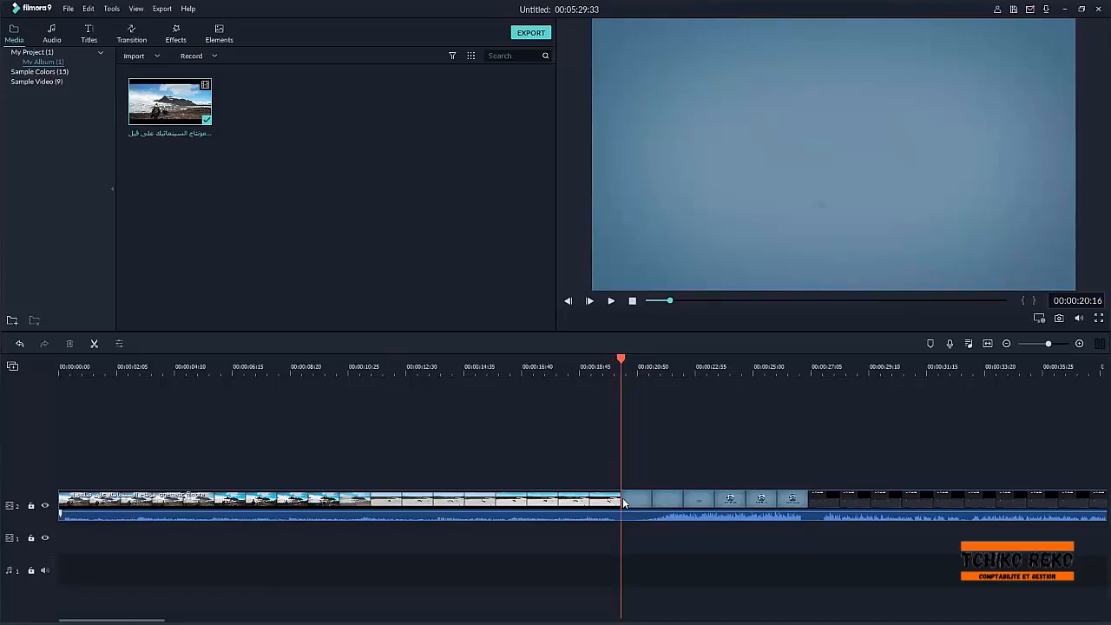
pyautogui.hotkey('ctrl', 'b')
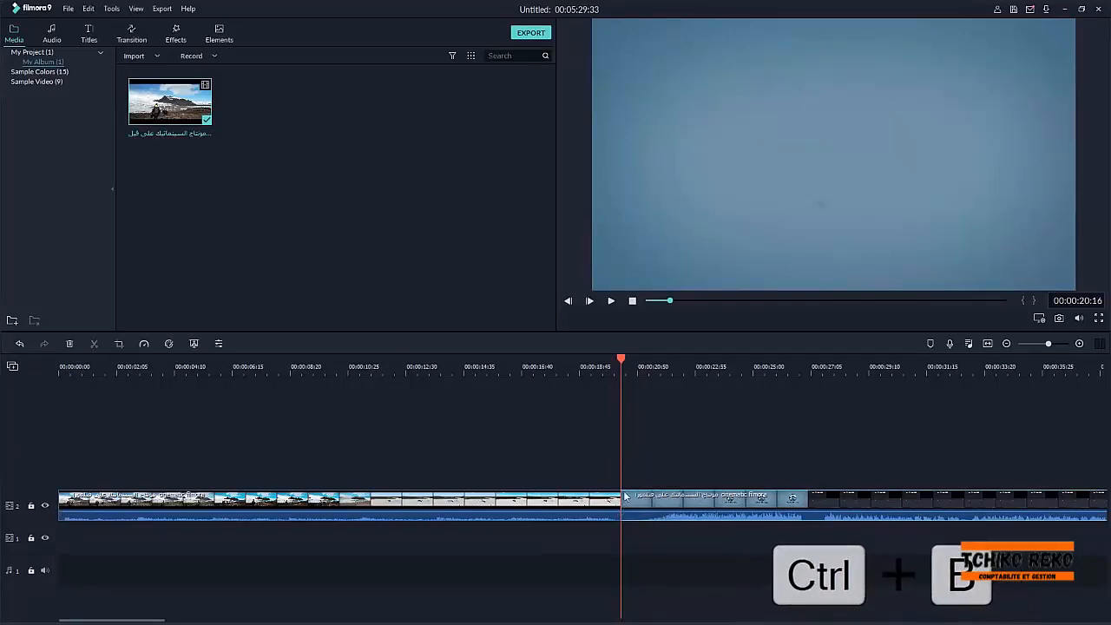
# - Split the second segment at 00:00:26:58, where the blue intro scene ends
pyautogui.click(625, 497)
pyautogui.click(706, 368)
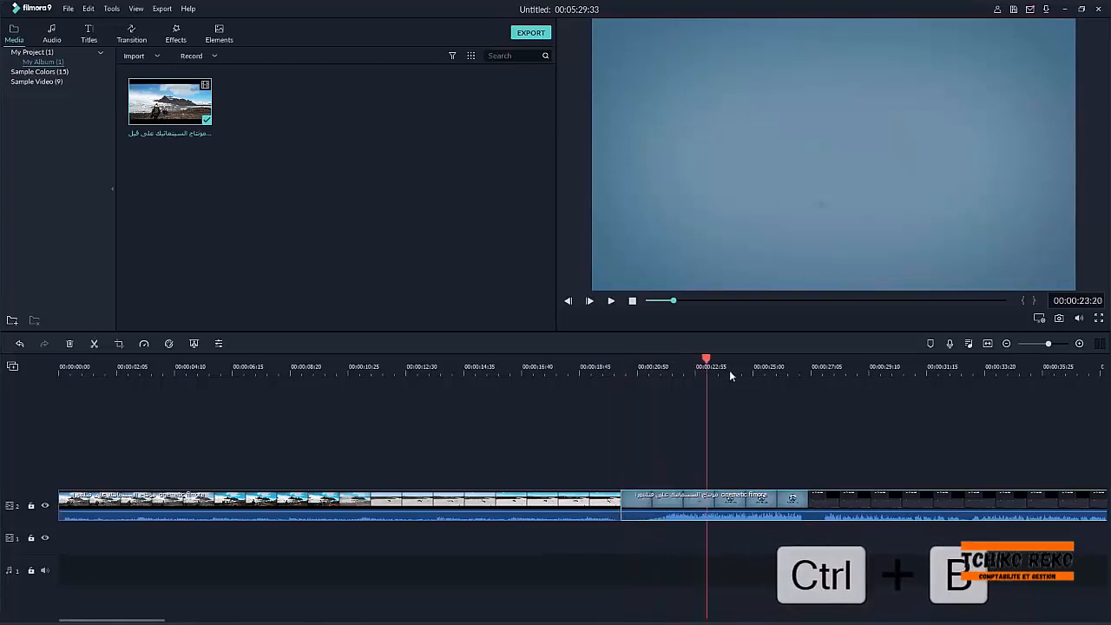
pyautogui.click(809, 375)
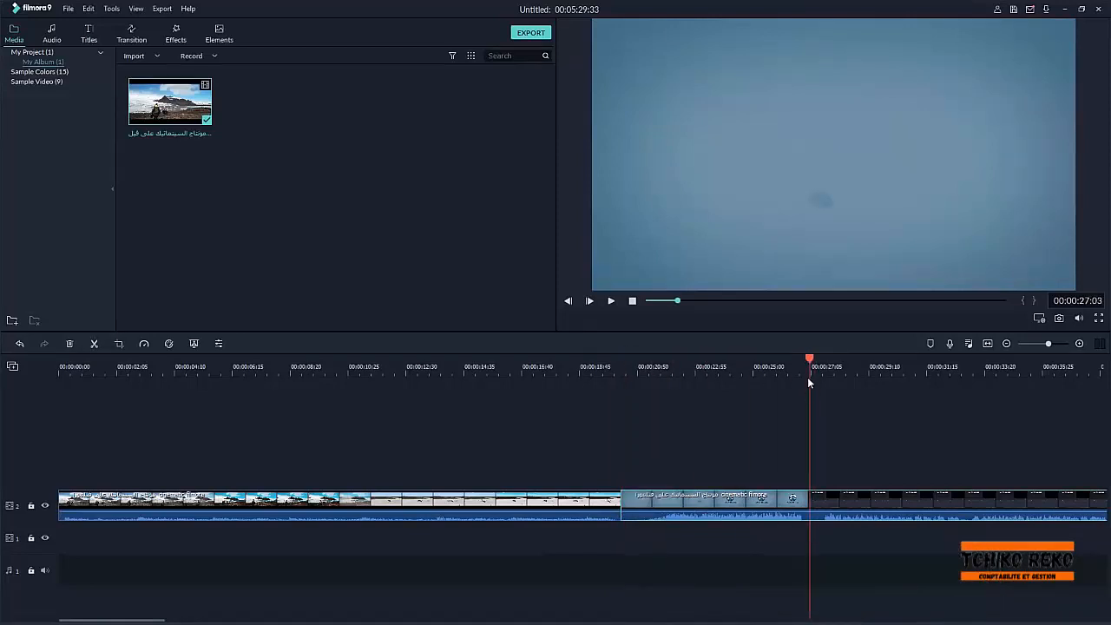
pyautogui.click(798, 361)
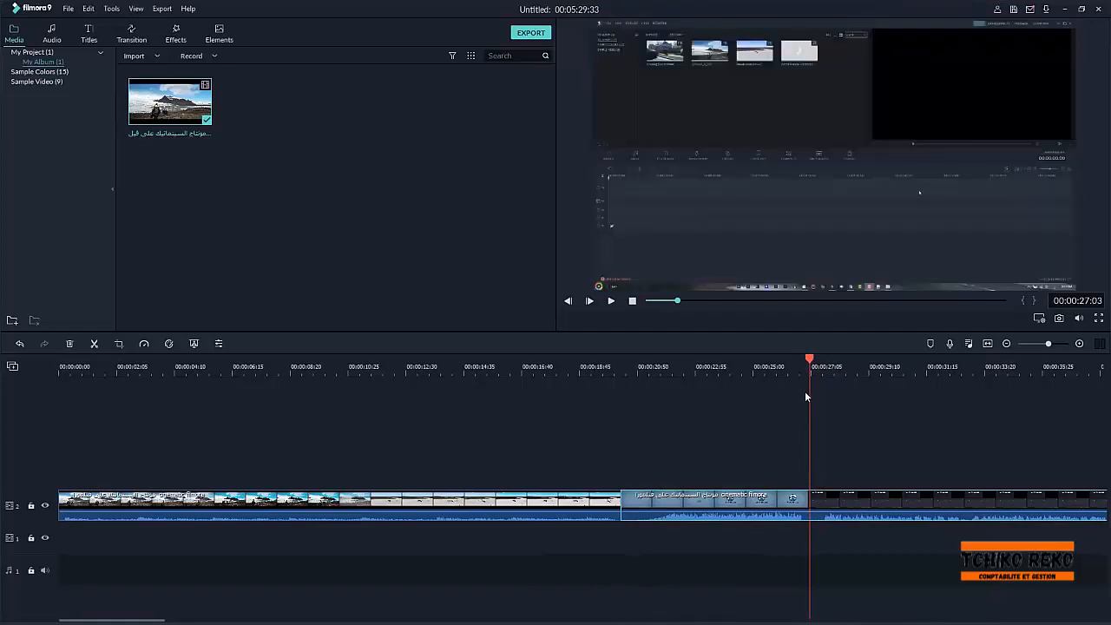
pyautogui.click(807, 361)
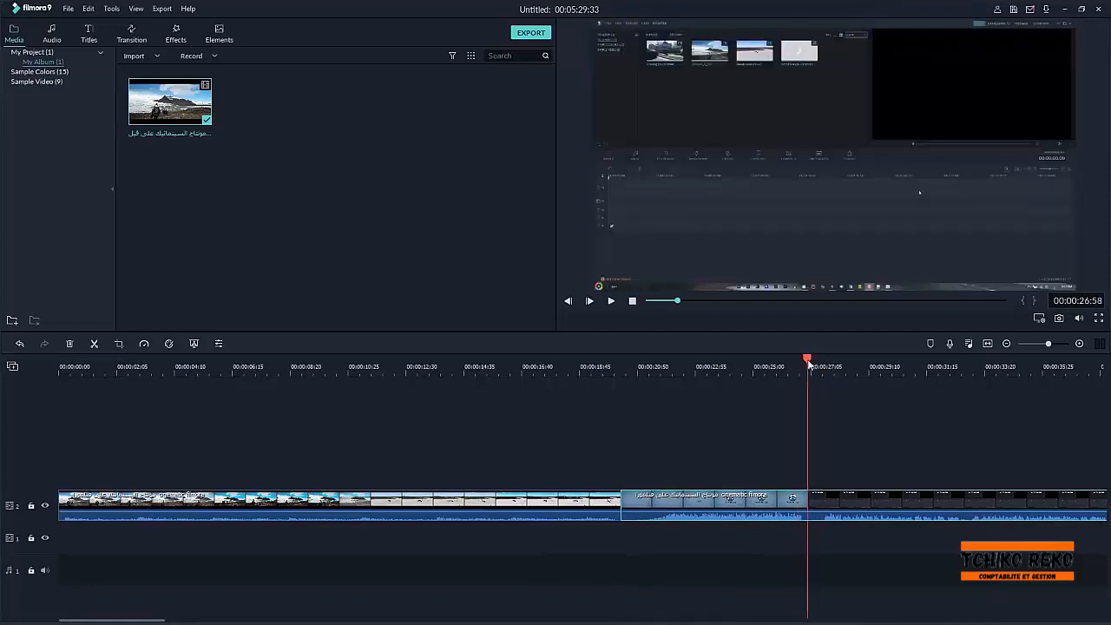
pyautogui.hotkey('ctrl', 'b')
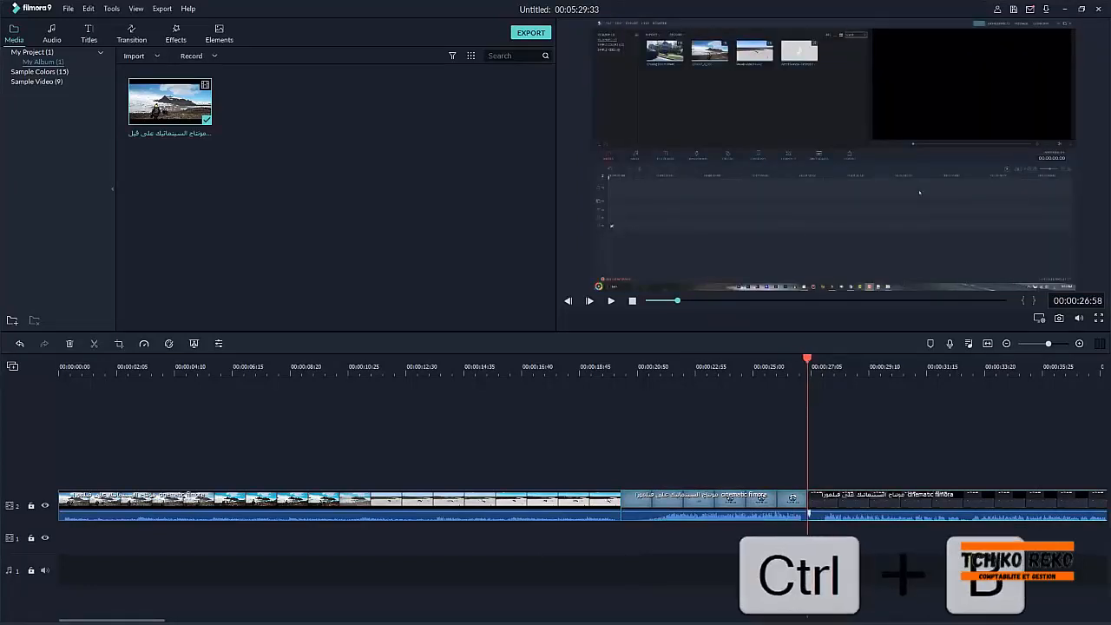
# - Try deleting the middle blue intro segment from the timeline, and undo the deletion
pyautogui.rightClick(794, 501)
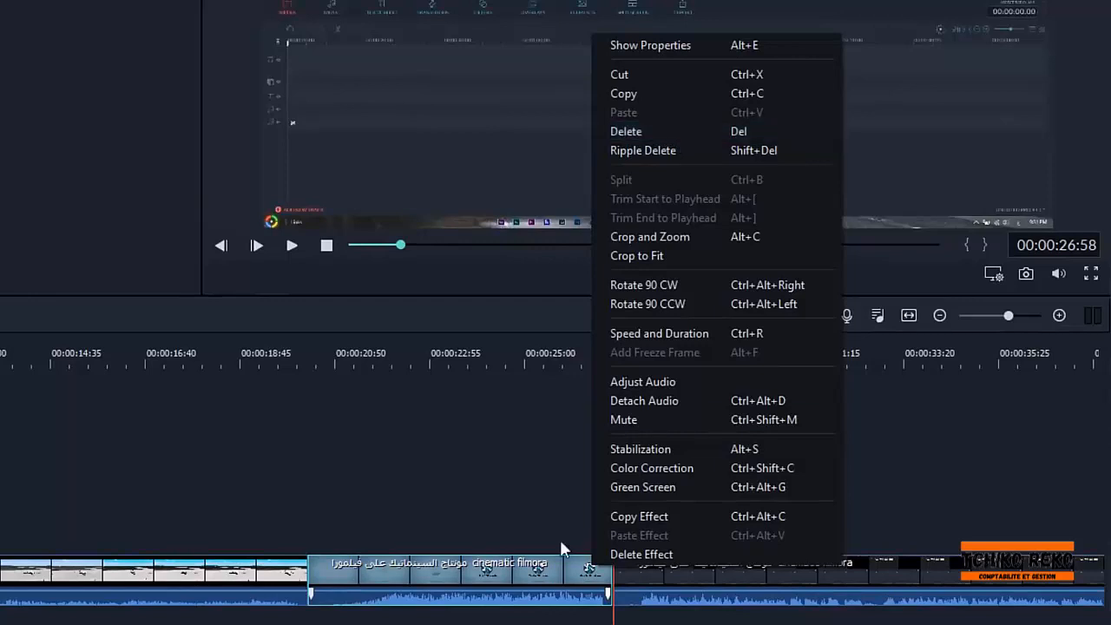
pyautogui.click(685, 131)
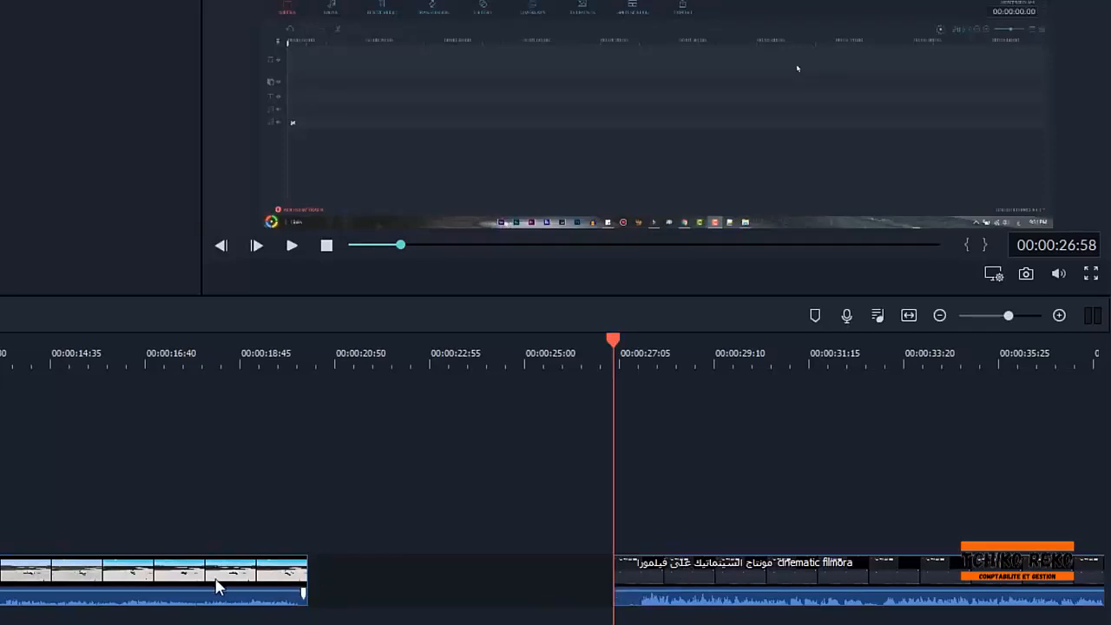
pyautogui.hotkey('ctrl', 'z')
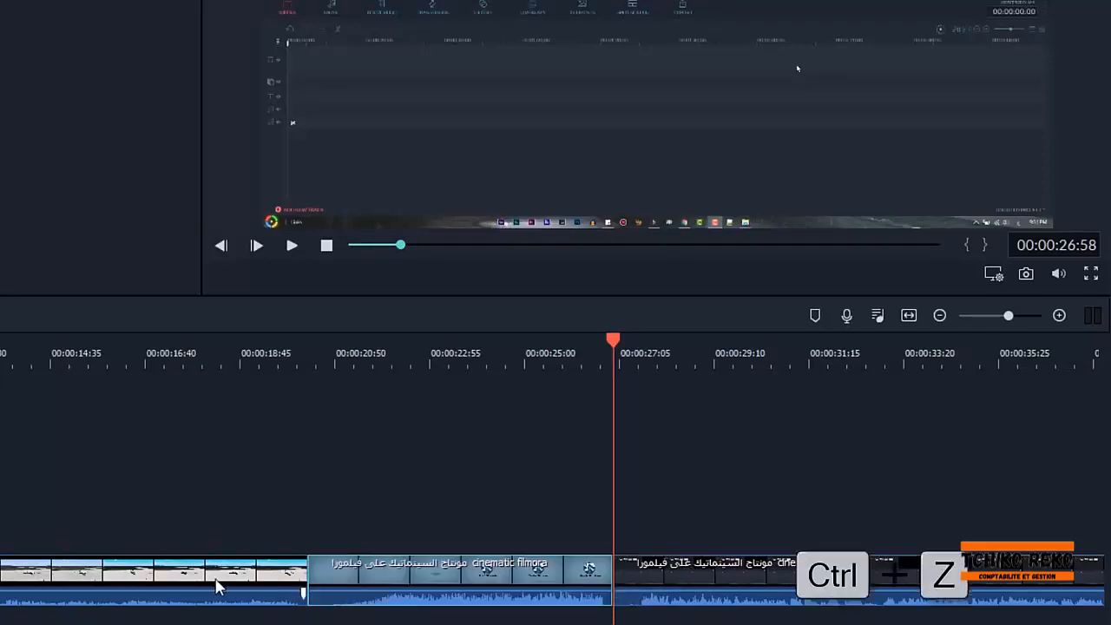
# - Ripple delete the middle blue intro segment so the following segment closes the gap
pyautogui.rightClick(603, 580)
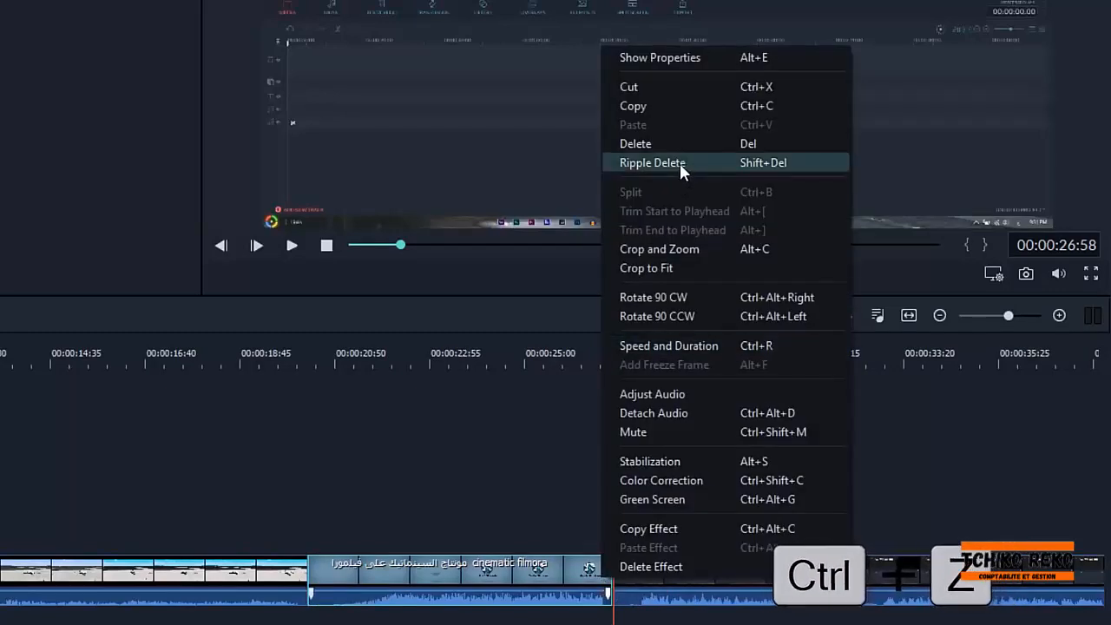
pyautogui.click(747, 161)
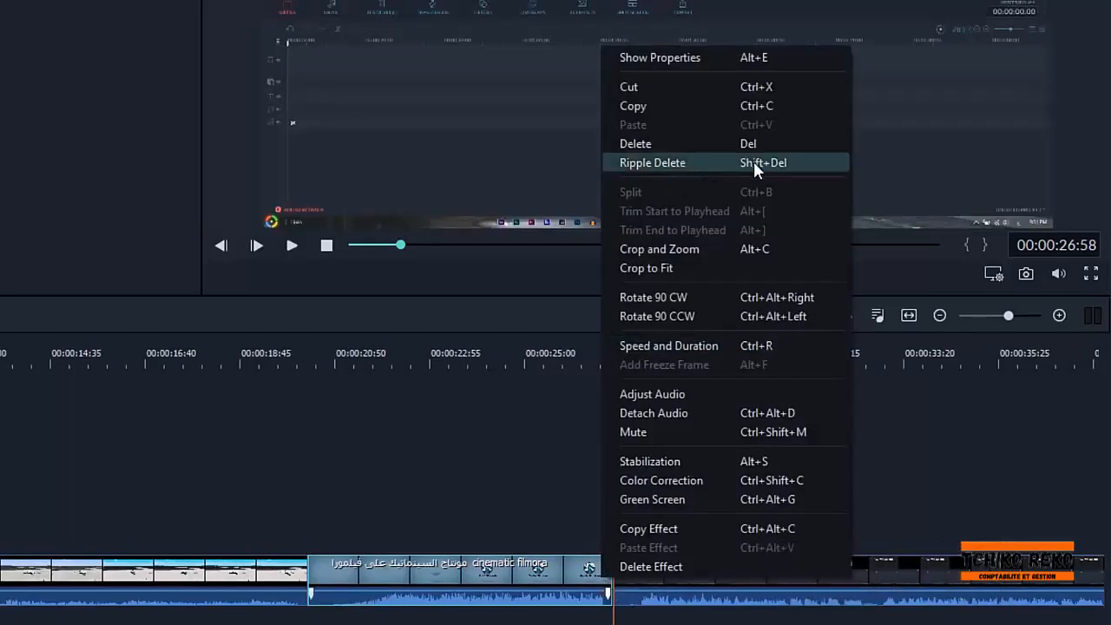
pyautogui.click(680, 163)
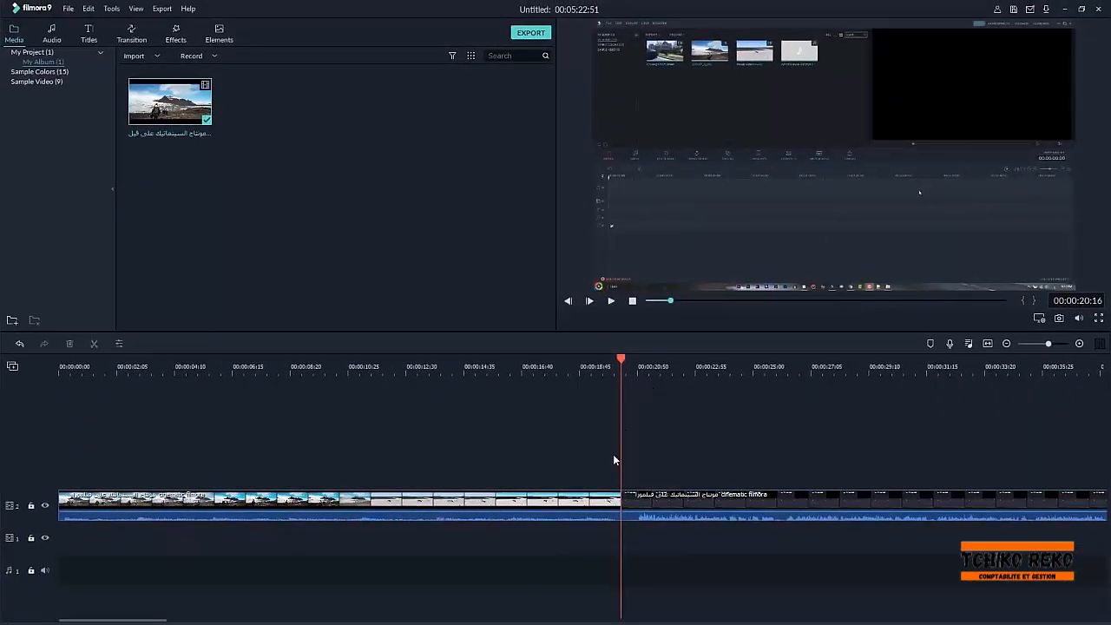
# - Move the second segment on the timeline to start at about 00:00:25:00, leaving a gap after the first clip
pyautogui.moveTo(612, 402); pyautogui.dragTo(273, 412)
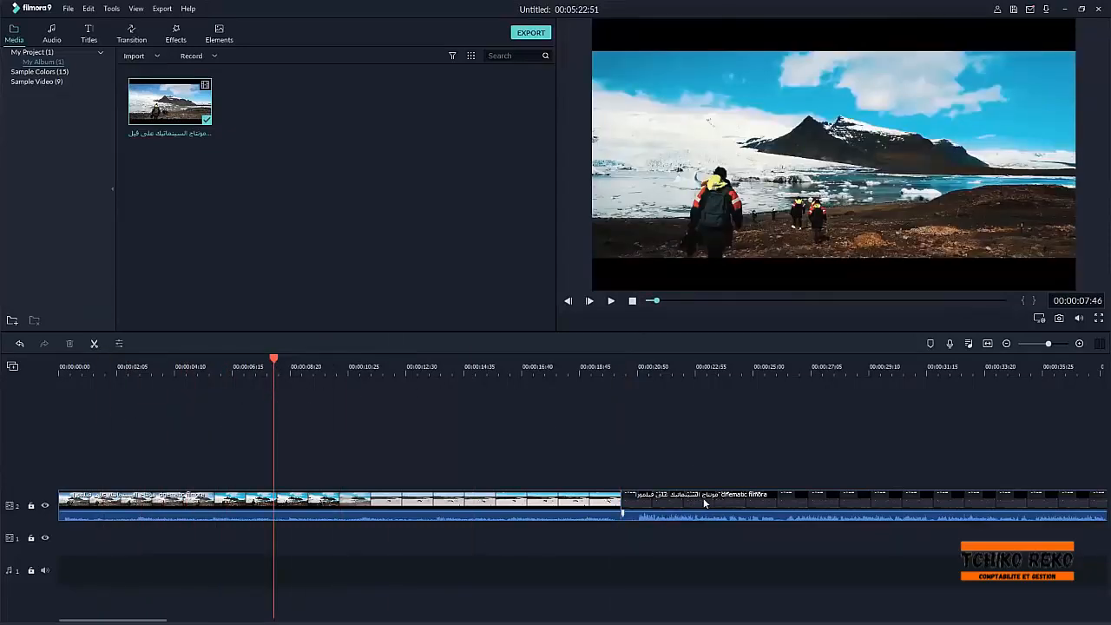
pyautogui.moveTo(684, 502); pyautogui.dragTo(811, 496)
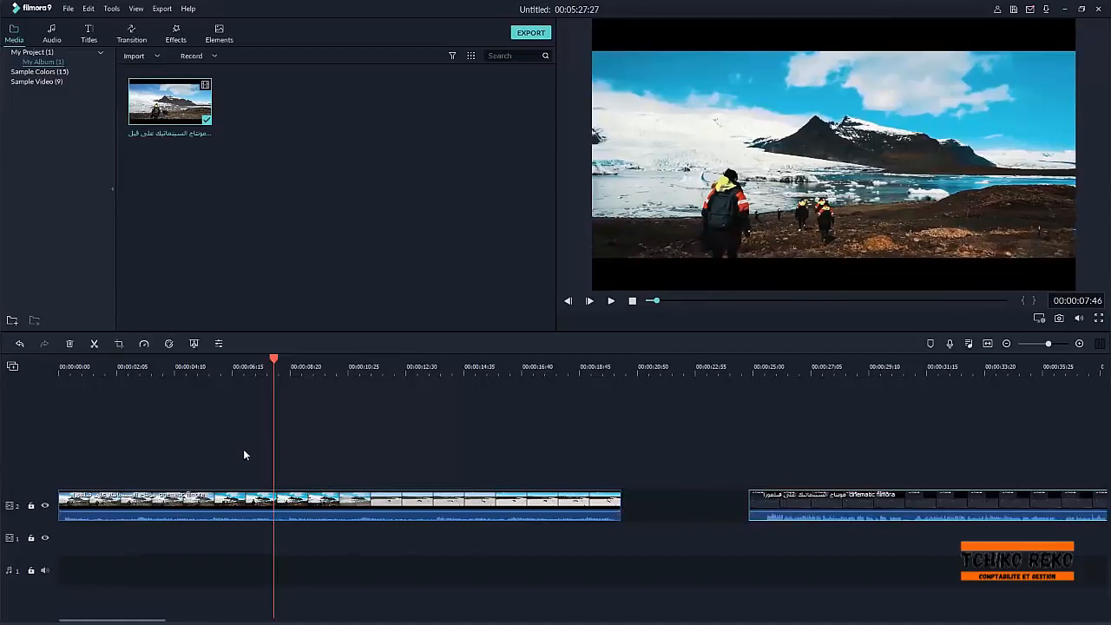
# - Detach the audio of the first clip onto the separate audio track
pyautogui.click(102, 371)
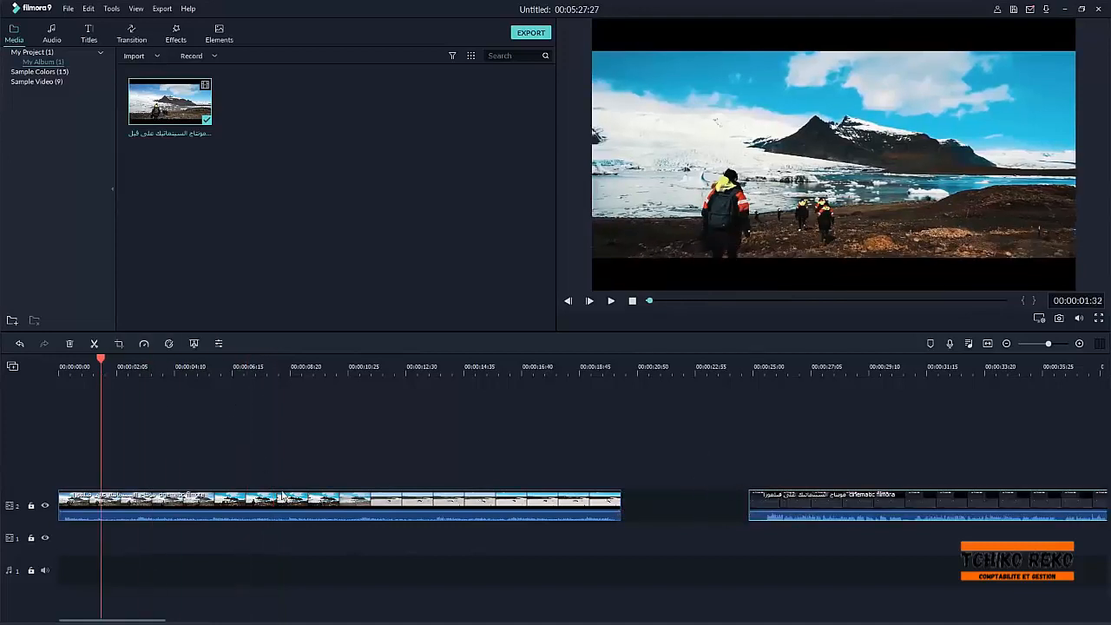
pyautogui.moveTo(282, 496)
pyautogui.mouseDown()
pyautogui.moveTo(267, 498)
pyautogui.moveTo(265, 535)
pyautogui.moveTo(273, 496)
pyautogui.mouseUp()
pyautogui.click(165, 501)
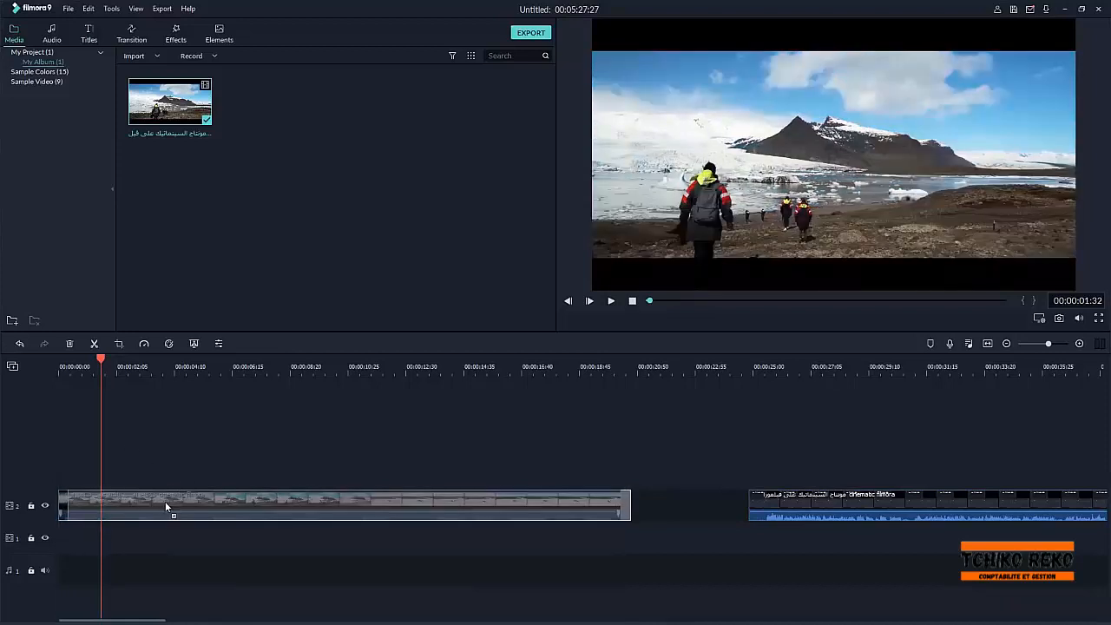
pyautogui.moveTo(165, 502); pyautogui.dragTo(146, 503)
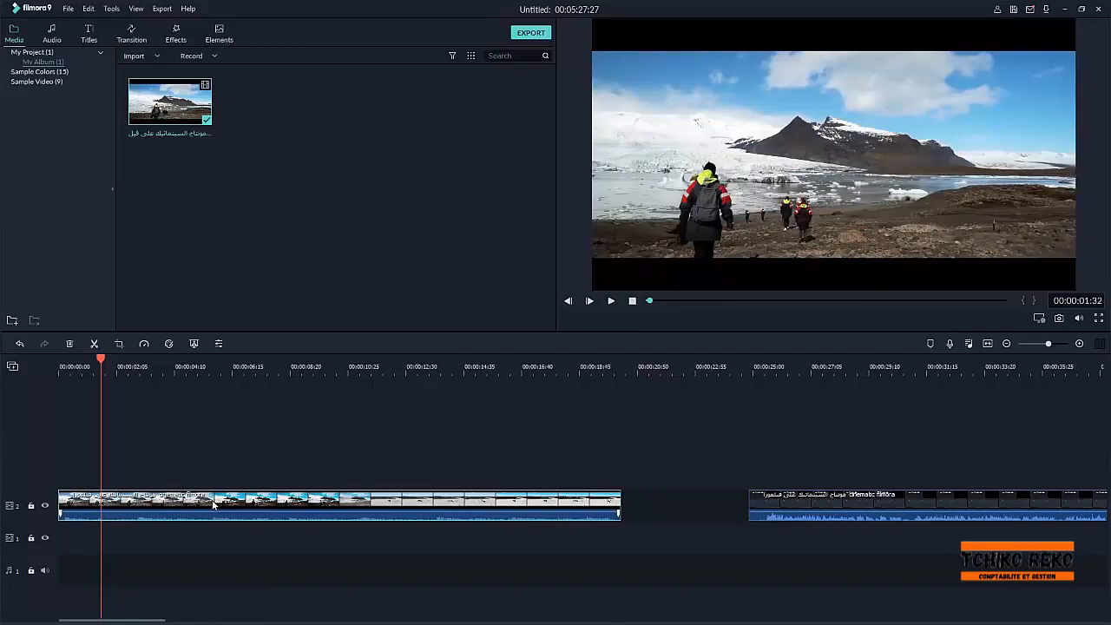
pyautogui.rightClick(214, 503)
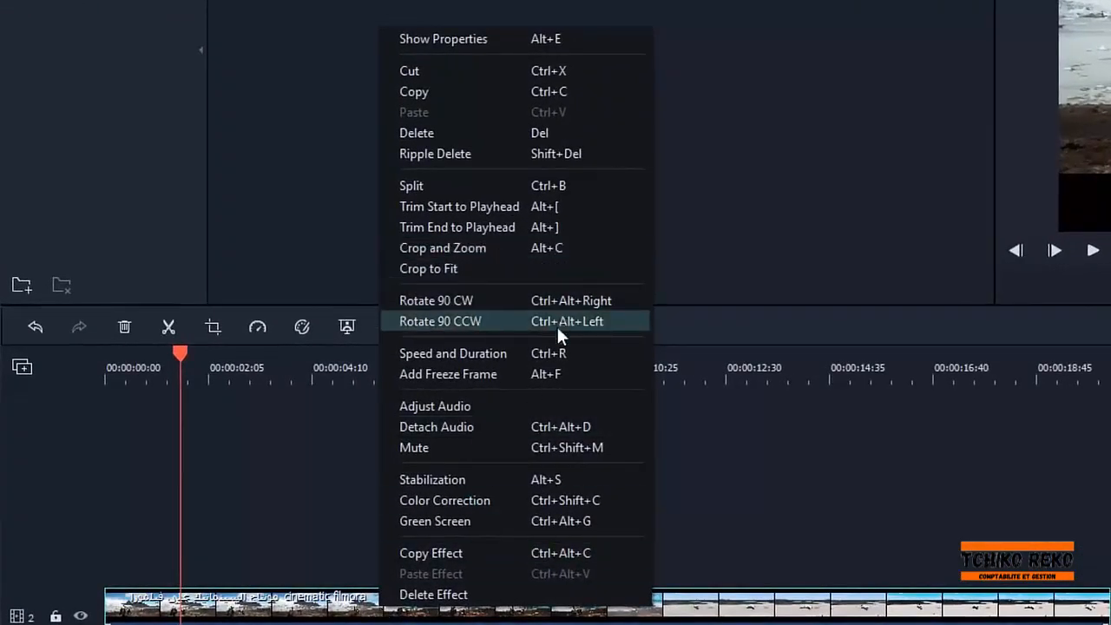
pyautogui.click(526, 427)
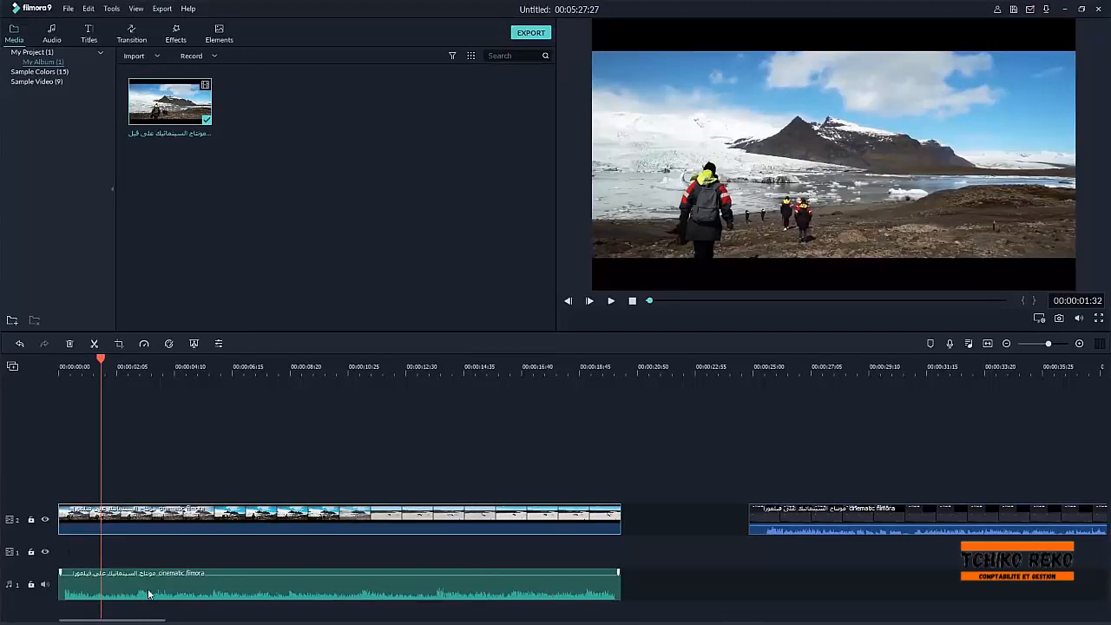
# - Add a fade-in of about 2 seconds and a slightly shorter fade-out to the detached audio clip
pyautogui.moveTo(101, 359); pyautogui.dragTo(70, 358)
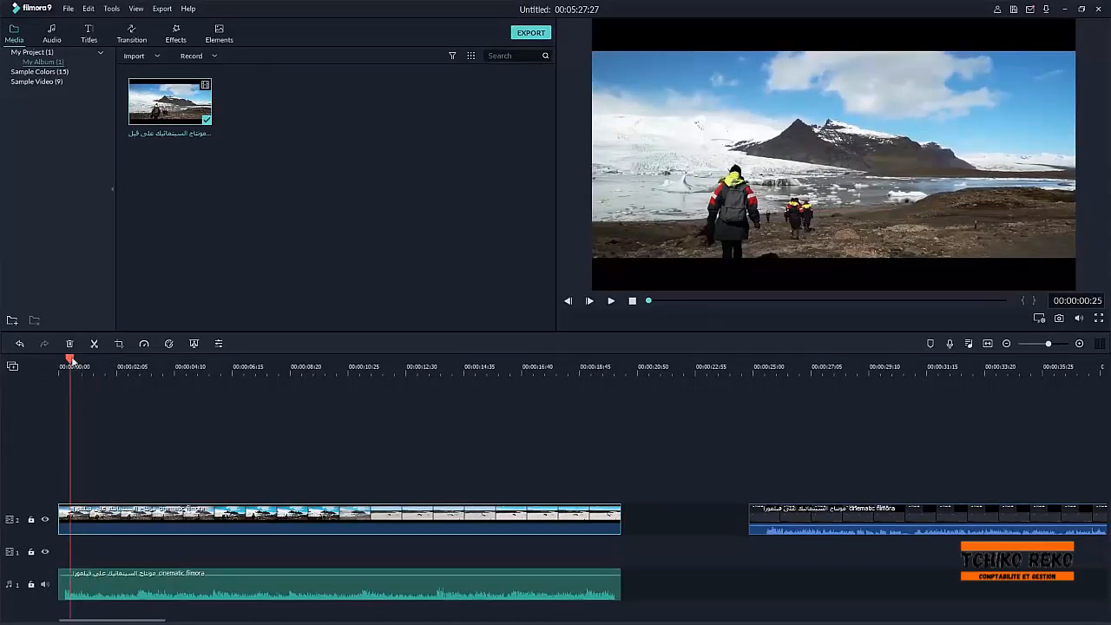
pyautogui.moveTo(73, 359); pyautogui.dragTo(37, 364)
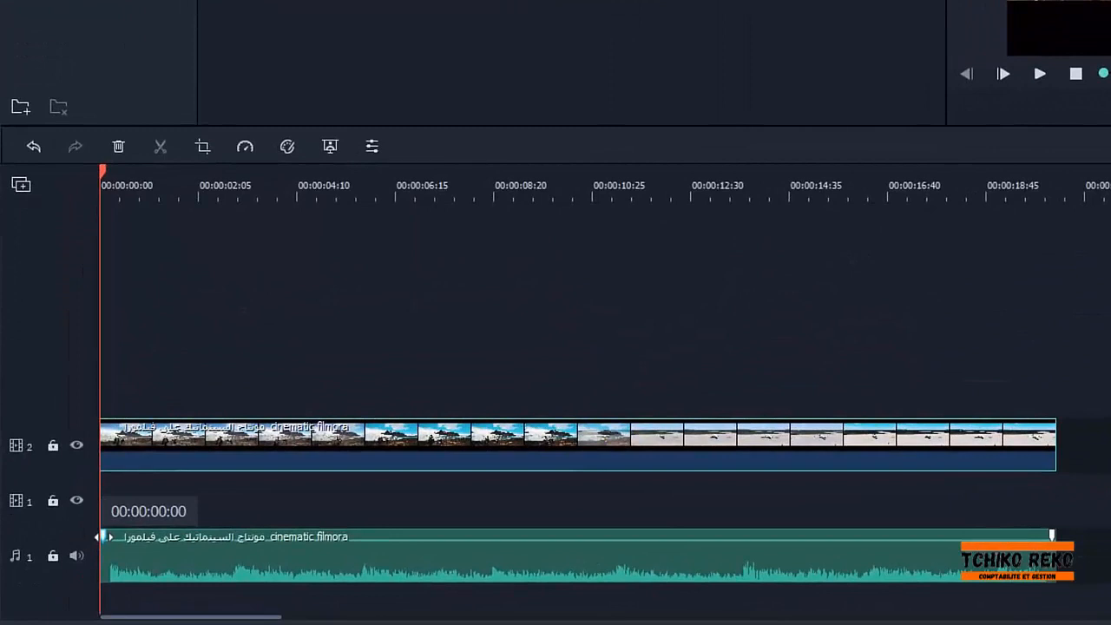
pyautogui.moveTo(104, 538); pyautogui.dragTo(201, 543)
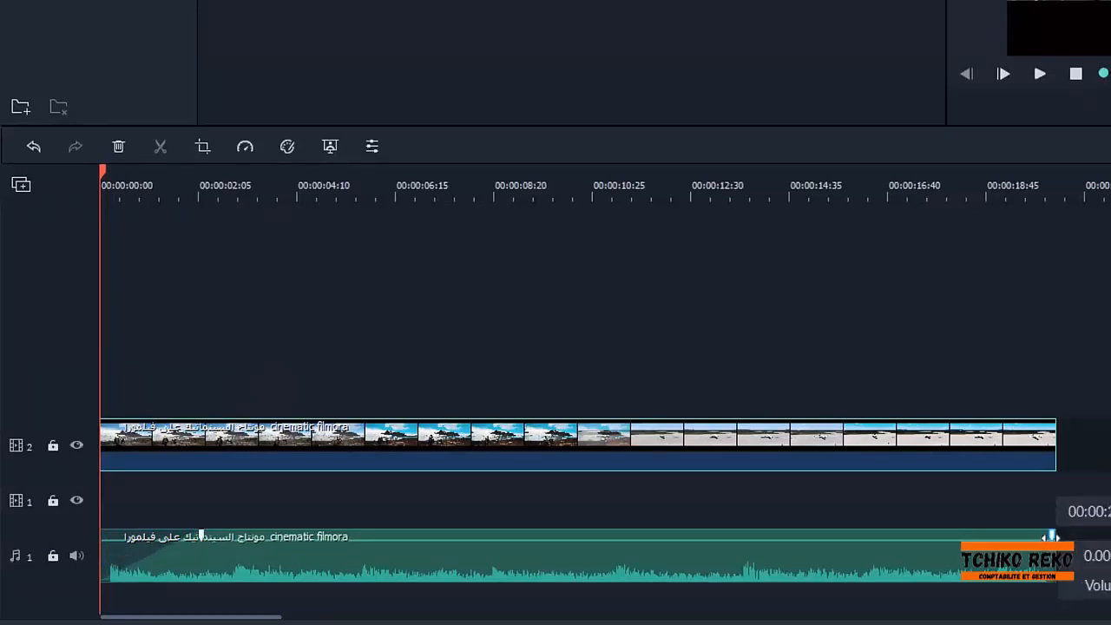
pyautogui.moveTo(1049, 535); pyautogui.dragTo(968, 535)
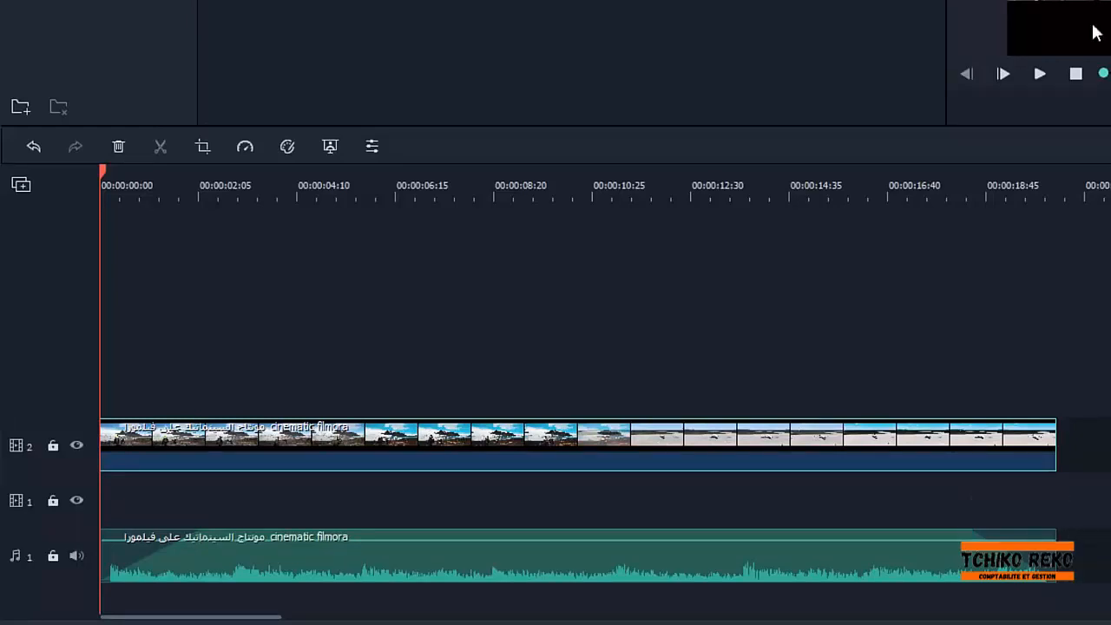
# - Play back parts of the first clip to check how the faded audio sounds
pyautogui.click(1040, 75)
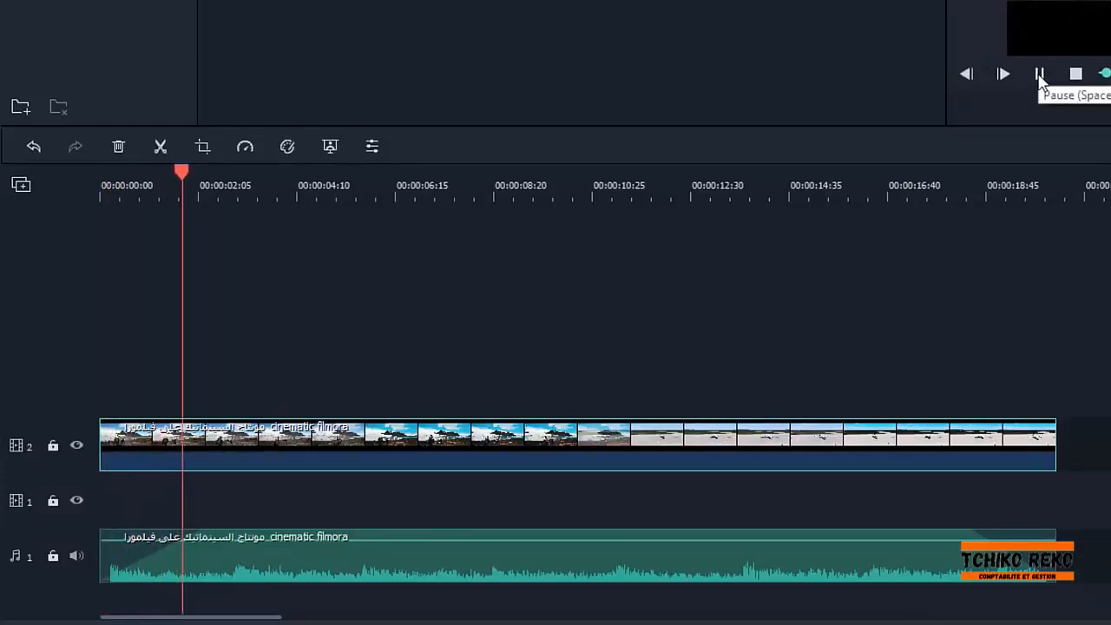
pyautogui.click(381, 184)
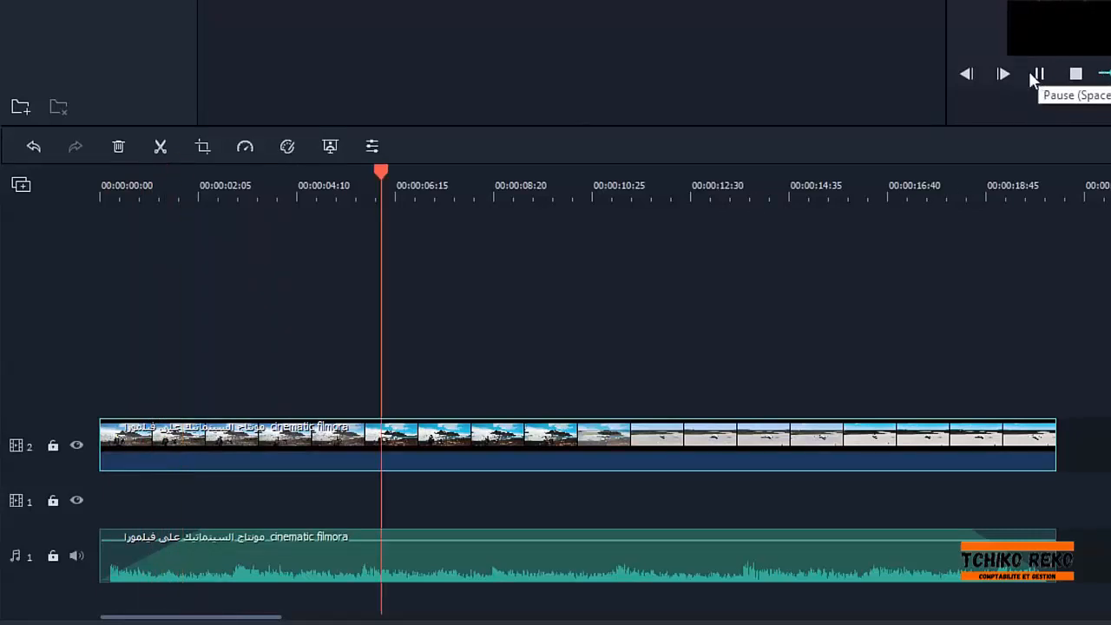
pyautogui.press('space')
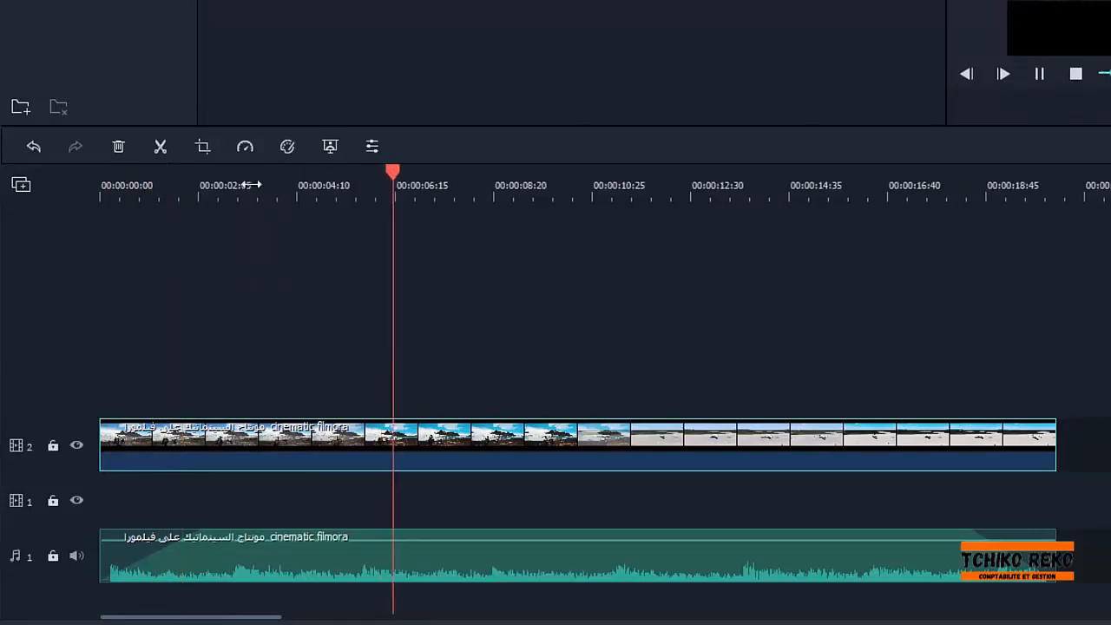
pyautogui.moveTo(251, 183); pyautogui.dragTo(215, 188)
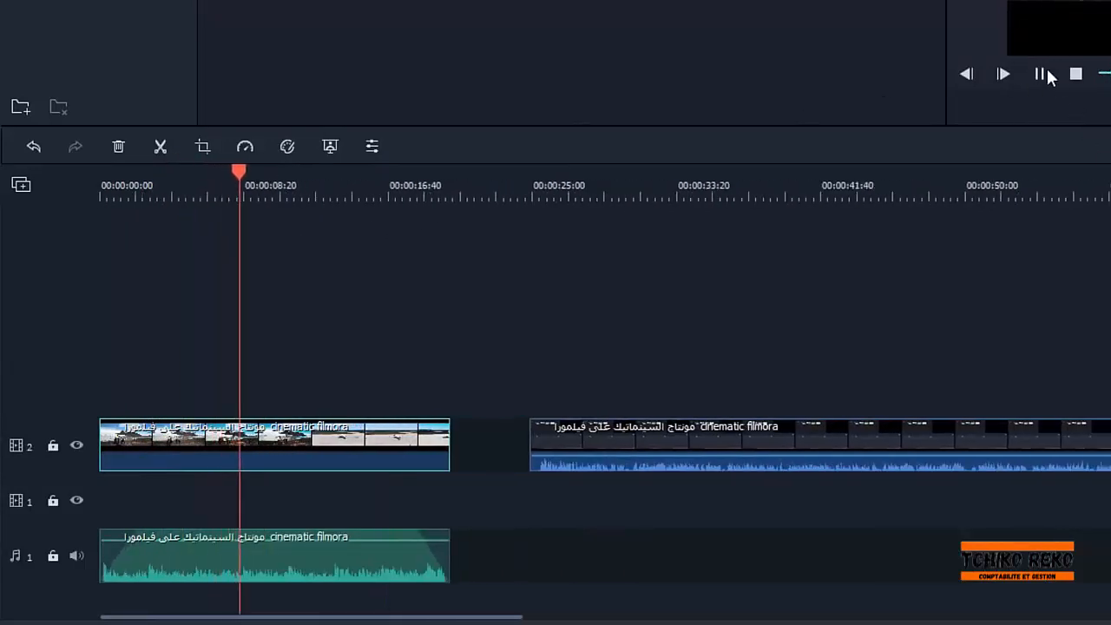
pyautogui.press('space')
pyautogui.moveTo(656, 195); pyautogui.dragTo(1110, 192)
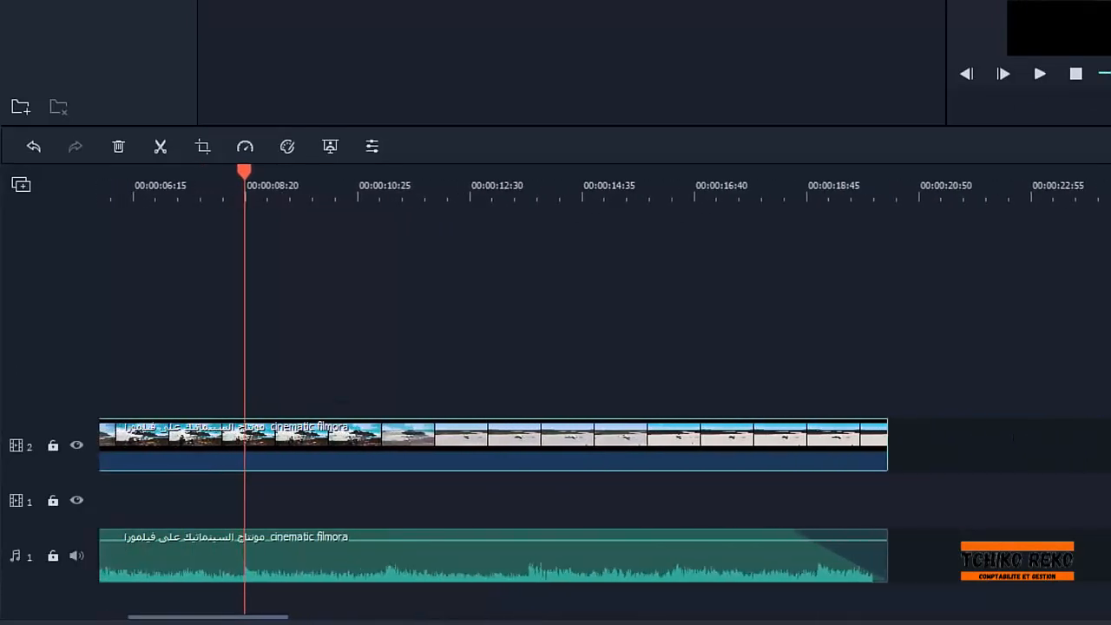
pyautogui.moveTo(249, 619); pyautogui.dragTo(181, 608)
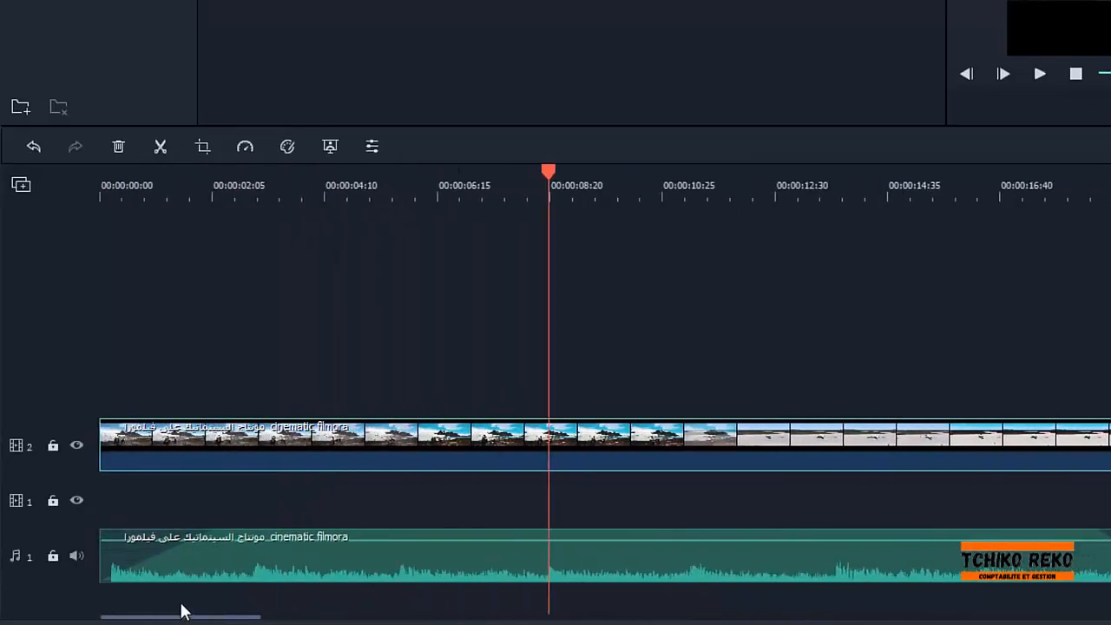
# - Lower the detached audio's volume to about -30 dB, and raise it back to about 1.18 dB
pyautogui.moveTo(552, 175); pyautogui.dragTo(150, 231)
pyautogui.moveTo(596, 560)
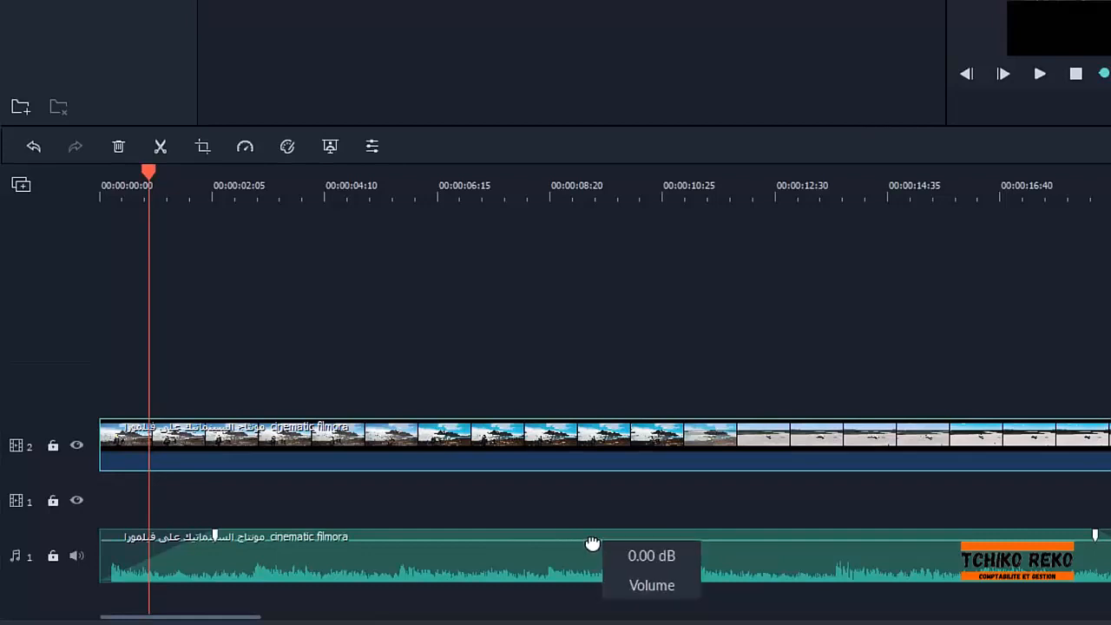
pyautogui.moveTo(591, 543); pyautogui.dragTo(591, 554)
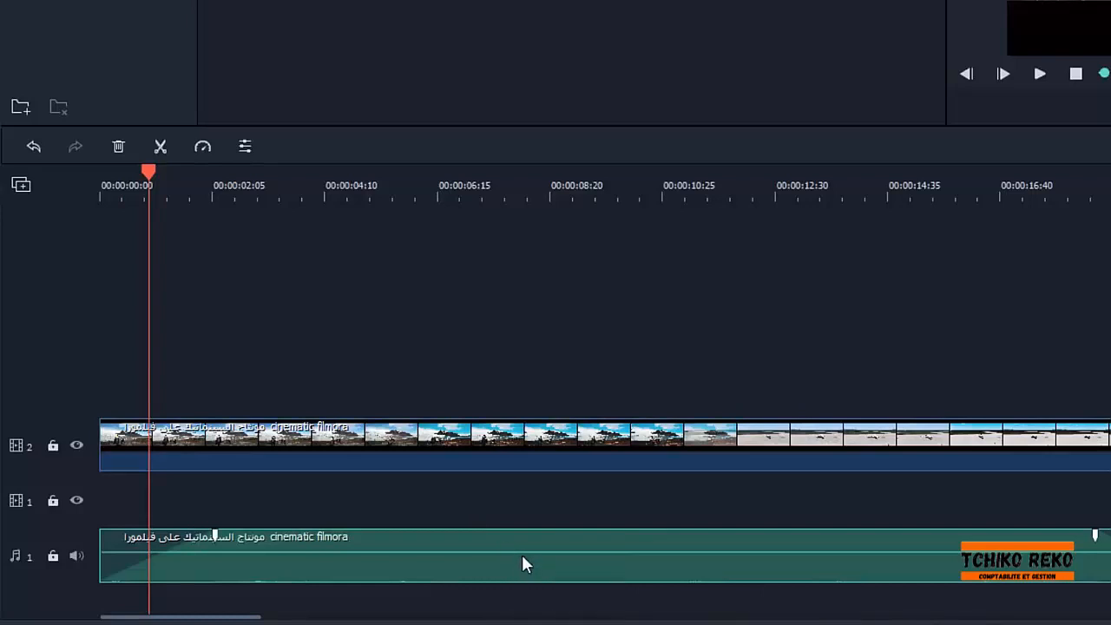
pyautogui.moveTo(520, 553)
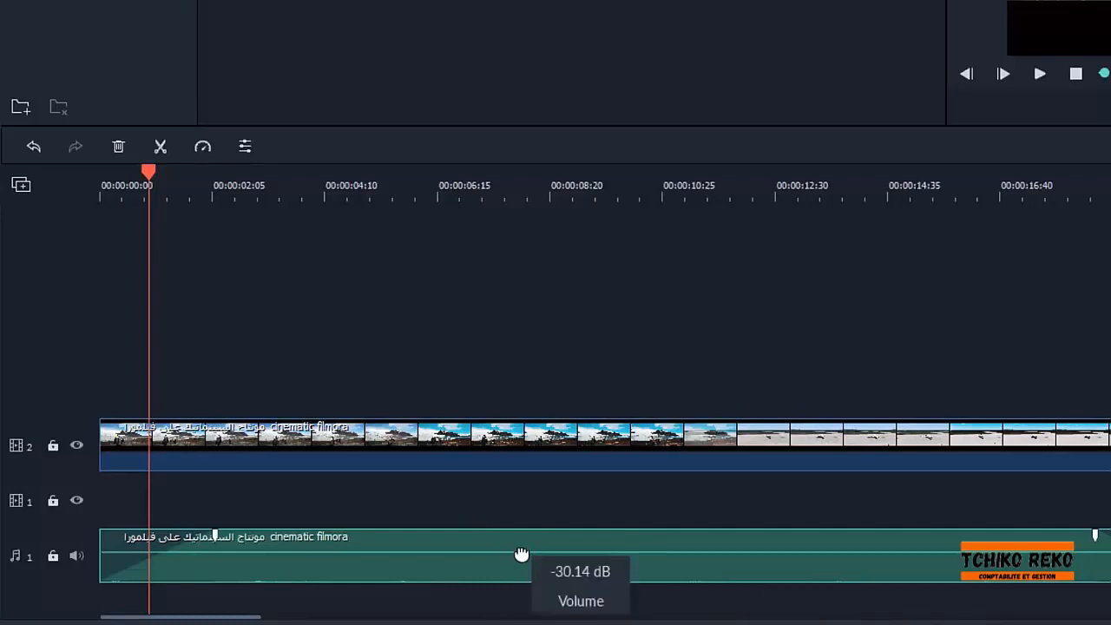
pyautogui.moveTo(520, 553); pyautogui.dragTo(528, 538)
# - Play the first few seconds of the timeline to hear the adjusted audio volume
pyautogui.click(1046, 75)
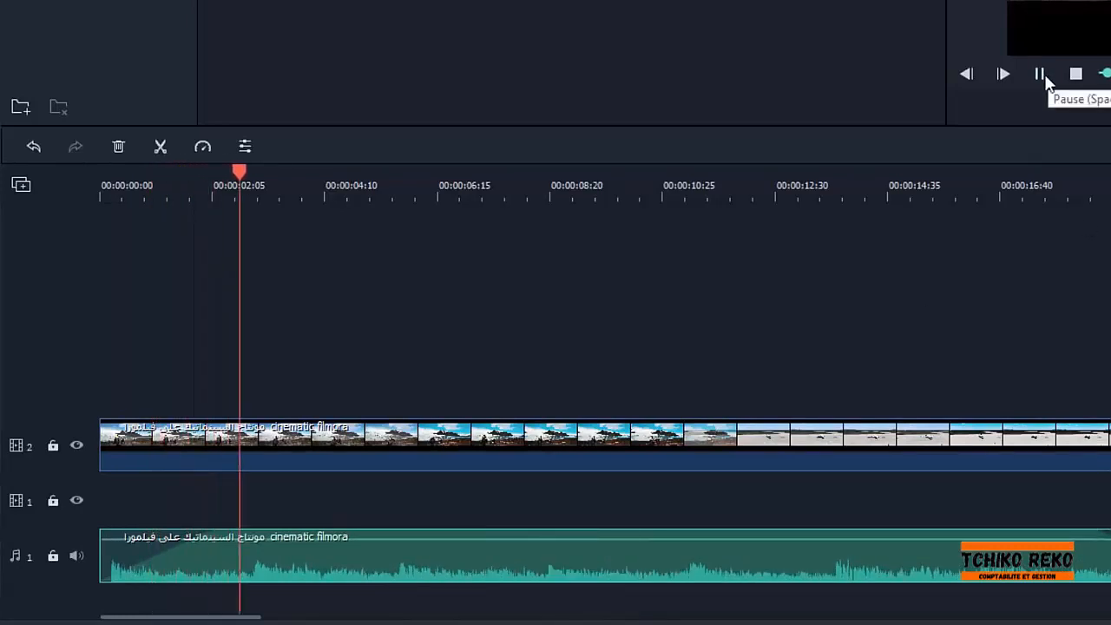
pyautogui.click(1044, 75)
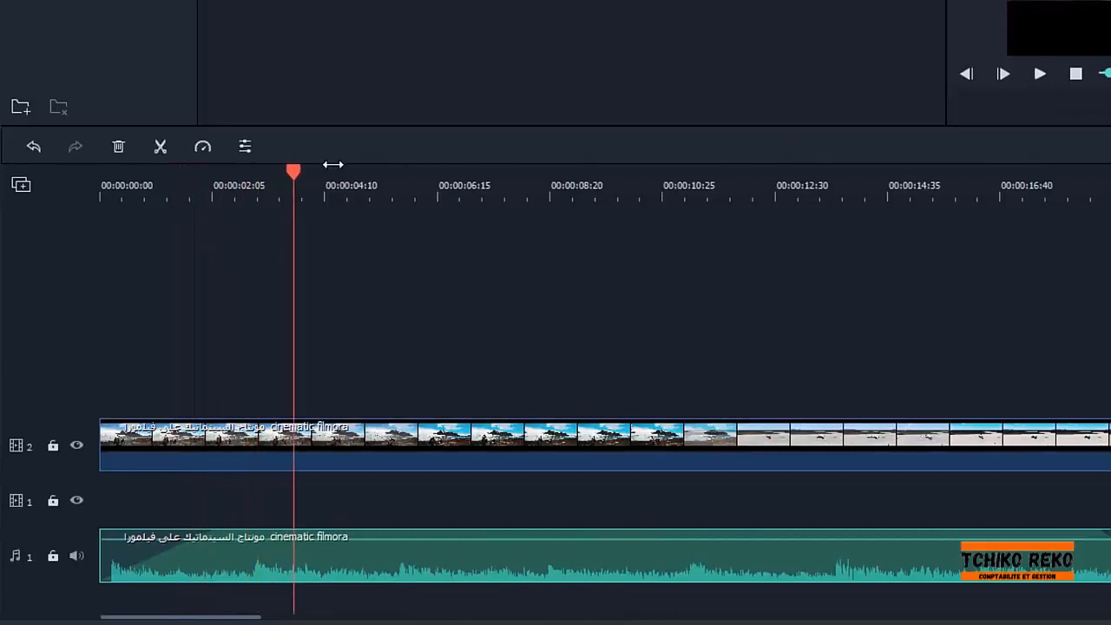
pyautogui.moveTo(296, 170); pyautogui.dragTo(280, 172)
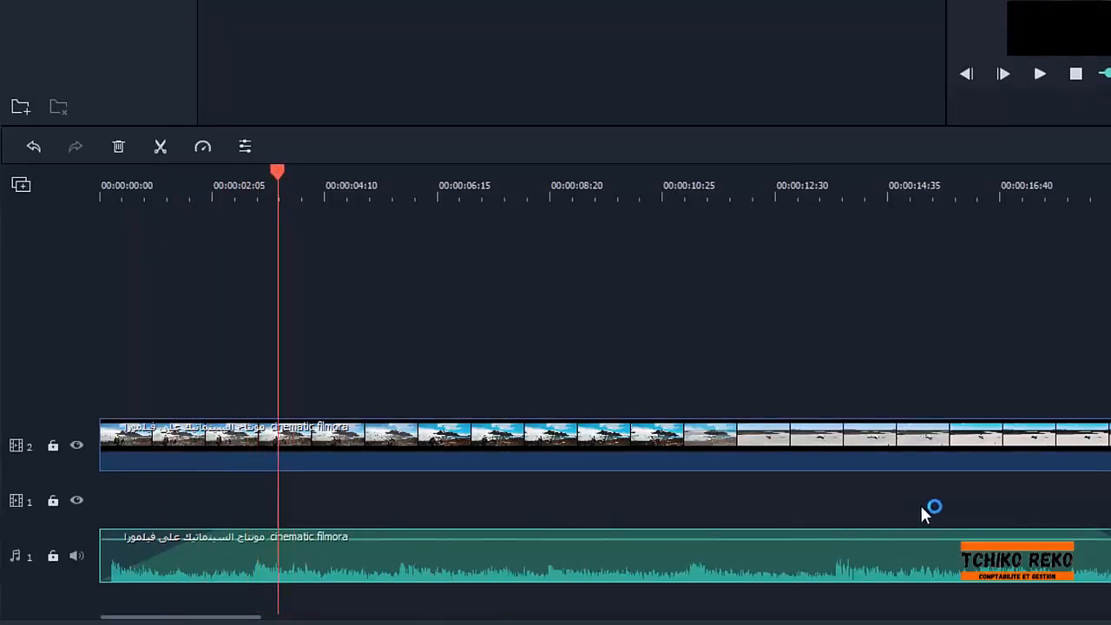
# - Add two volume keyframes to the detached audio, at about 7 seconds and about 9.6 seconds
pyautogui.moveTo(278, 170); pyautogui.dragTo(470, 180)
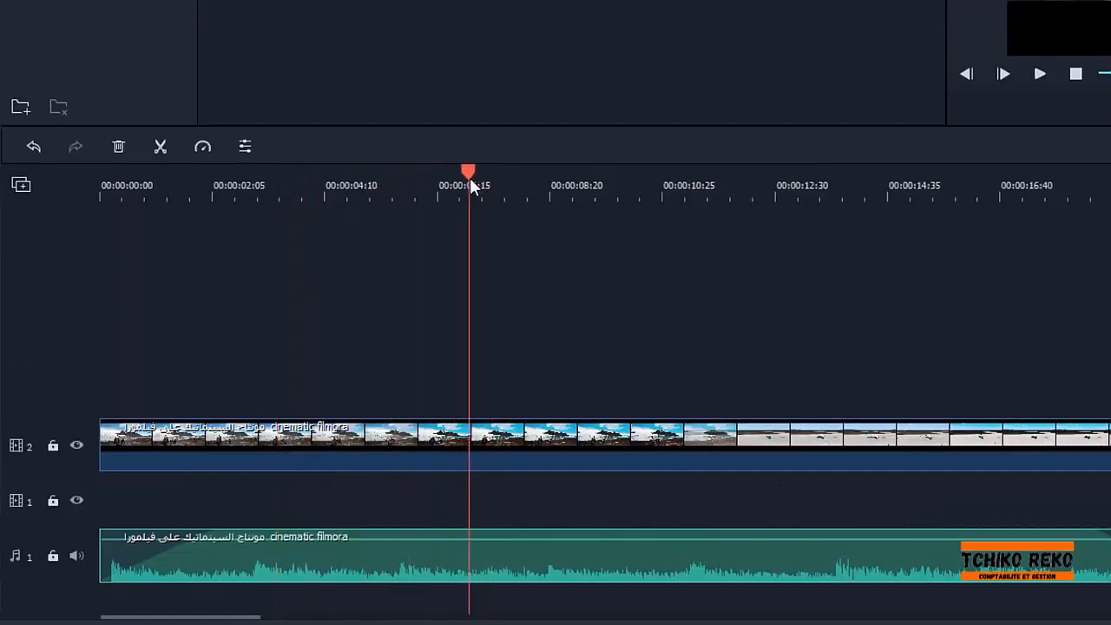
pyautogui.moveTo(476, 543)
pyautogui.press('alt')
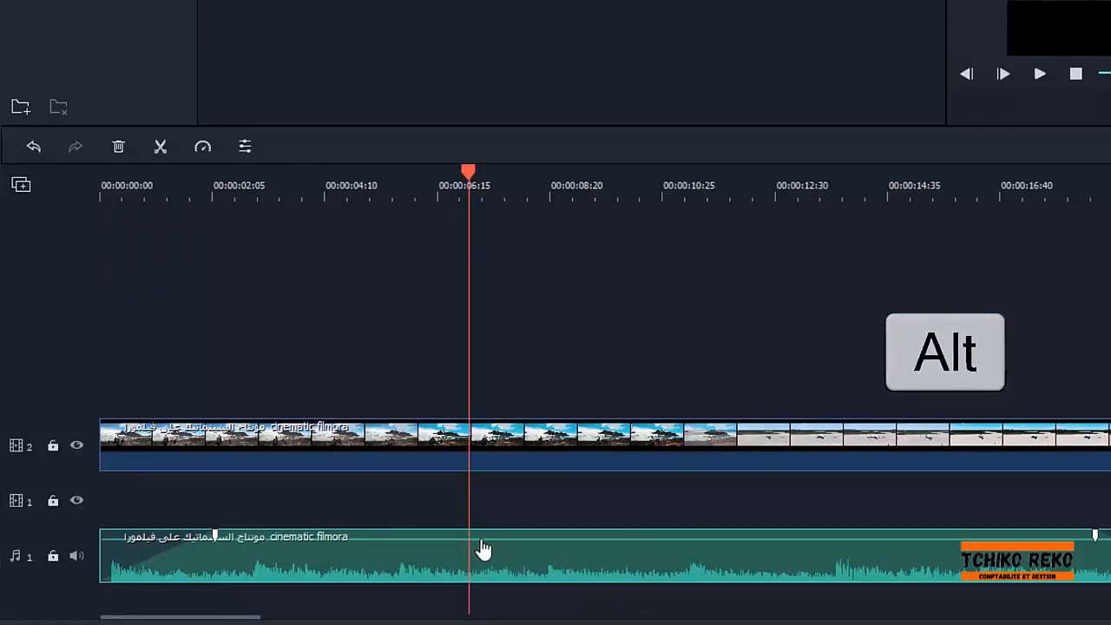
pyautogui.keyDown('alt'); pyautogui.click(474, 540); pyautogui.keyUp('alt')
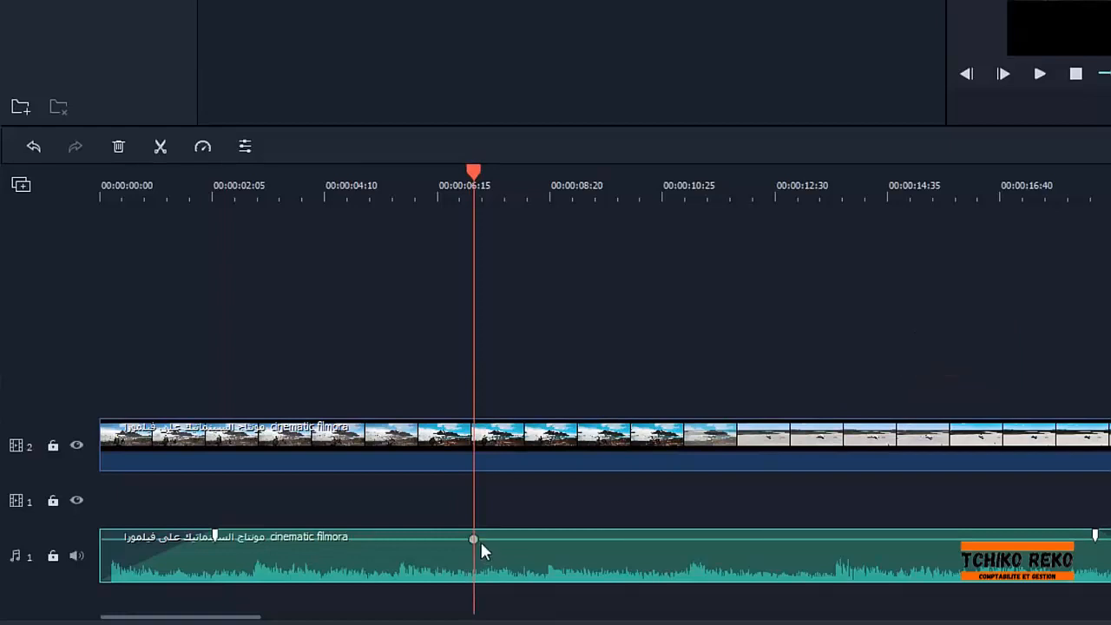
pyautogui.moveTo(481, 174); pyautogui.dragTo(620, 198)
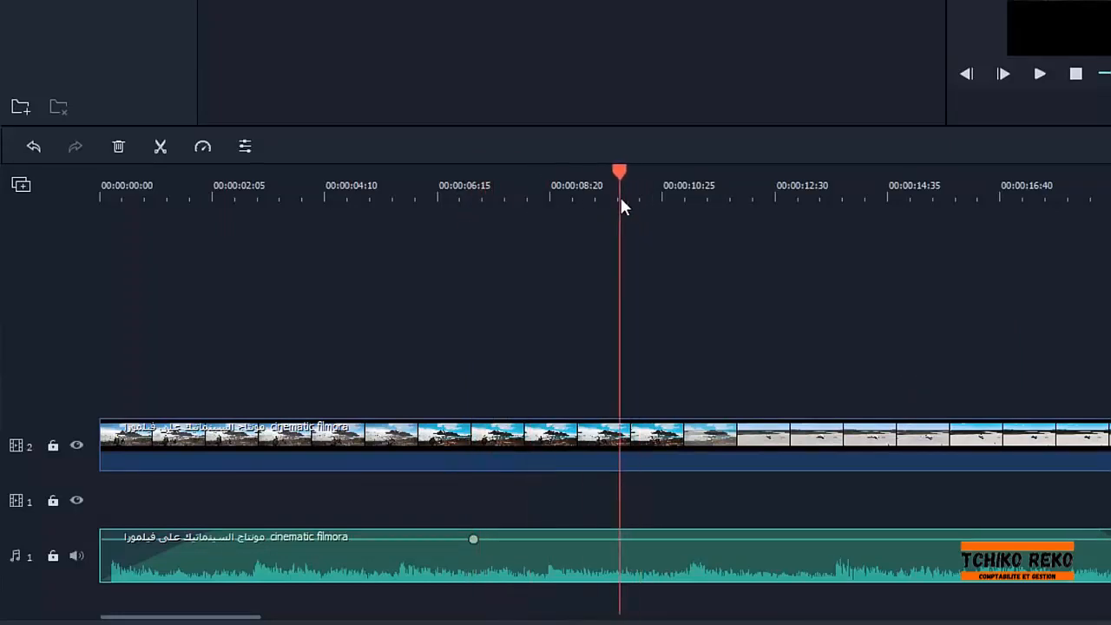
pyautogui.click(618, 540)
# - Lower both volume keyframes to the same level, and add a third raised keyframe just after the second, at about 9.9 seconds
pyautogui.moveTo(616, 170); pyautogui.dragTo(412, 226)
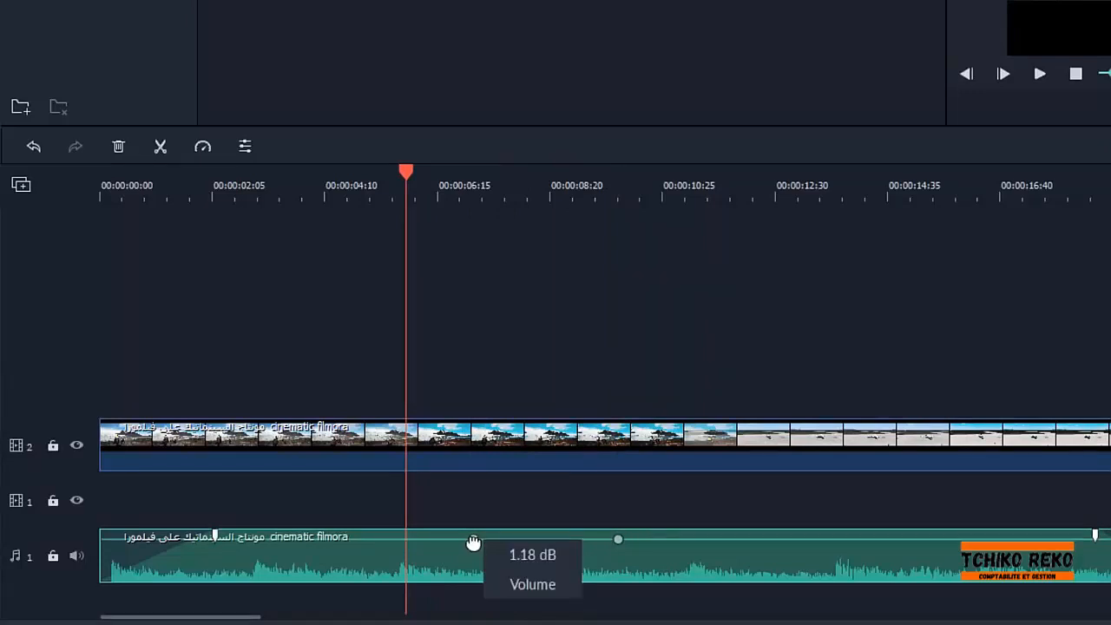
pyautogui.moveTo(473, 539); pyautogui.dragTo(474, 553)
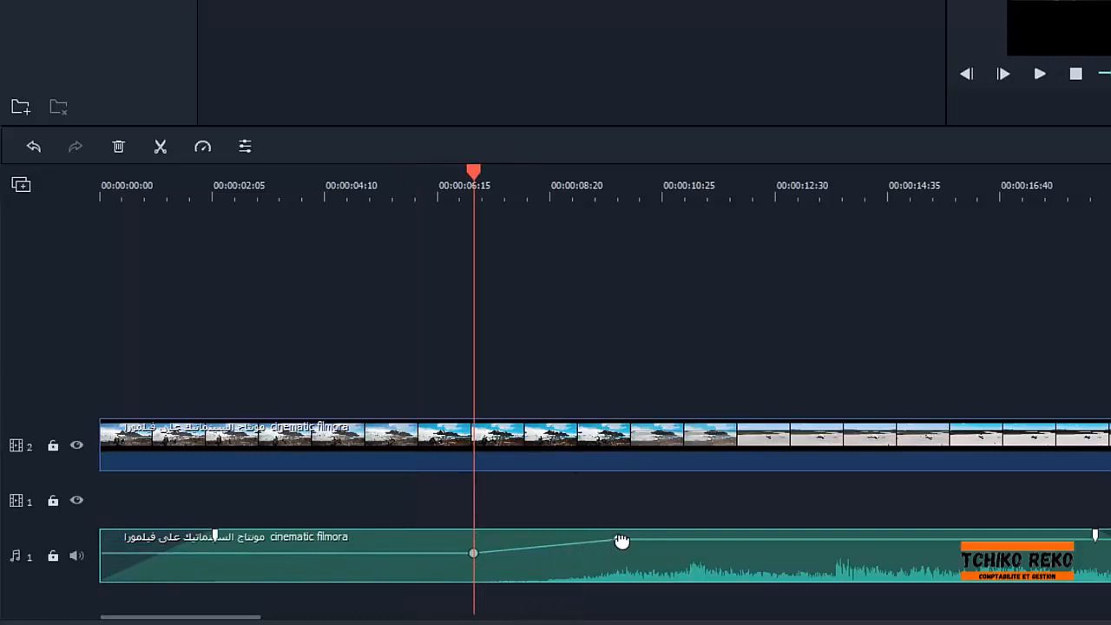
pyautogui.moveTo(619, 539); pyautogui.dragTo(621, 553)
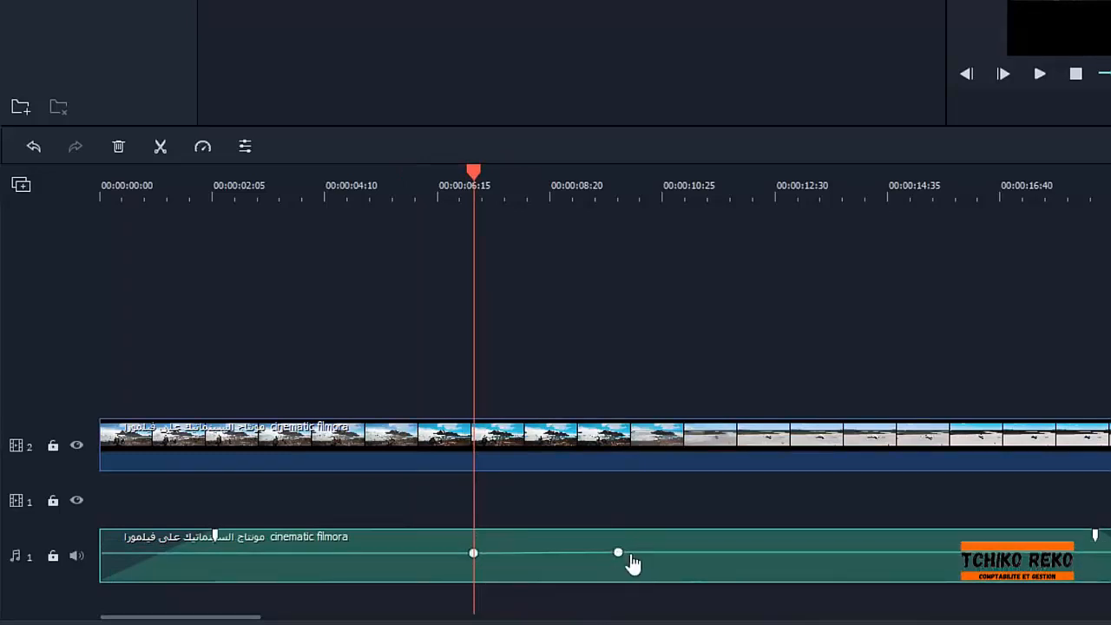
pyautogui.click(634, 555)
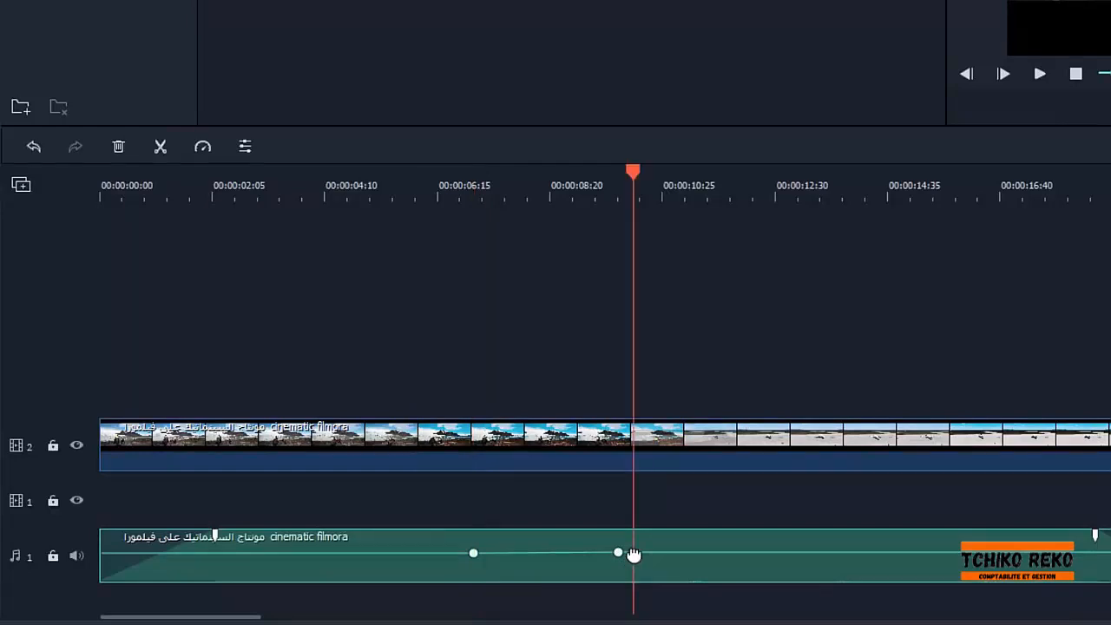
pyautogui.moveTo(636, 556); pyautogui.dragTo(638, 541)
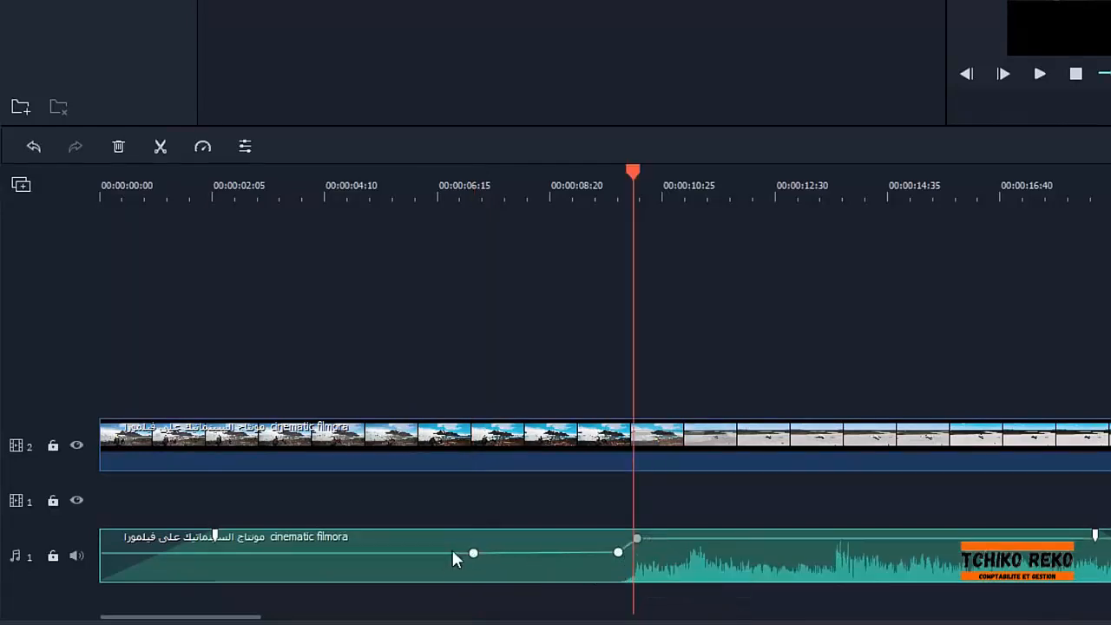
# - Add a raised volume keyframe just before the first lowered one, at about 6.4 seconds, and play the audio through the dip
pyautogui.moveTo(446, 554)
pyautogui.mouseDown()
pyautogui.moveTo(446, 531)
pyautogui.moveTo(446, 541)
pyautogui.mouseUp()
pyautogui.press('space')
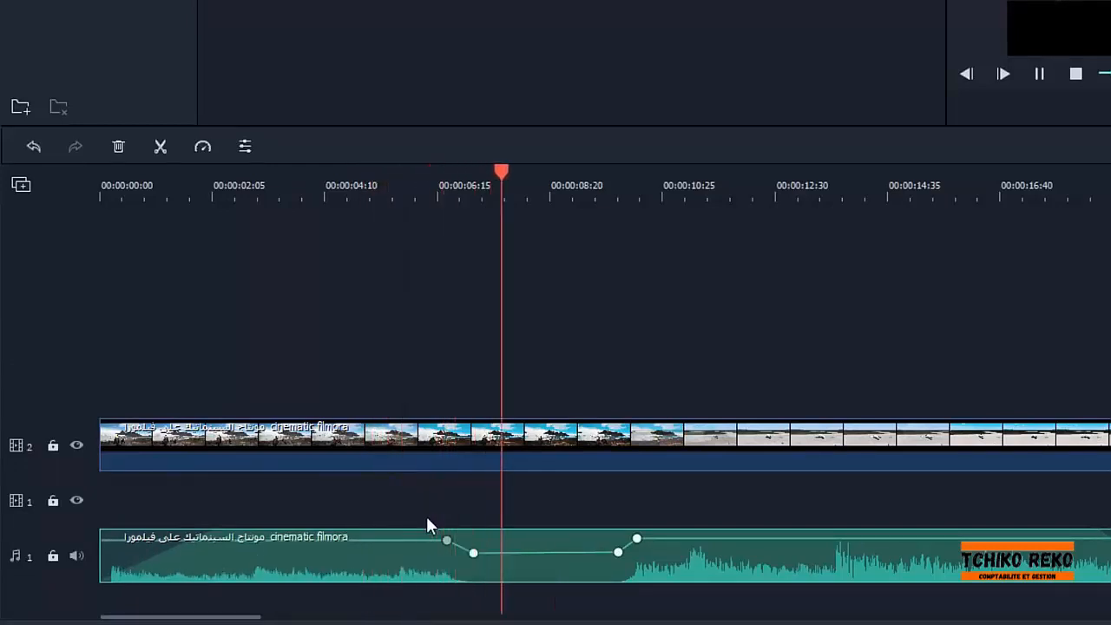
pyautogui.press('space')
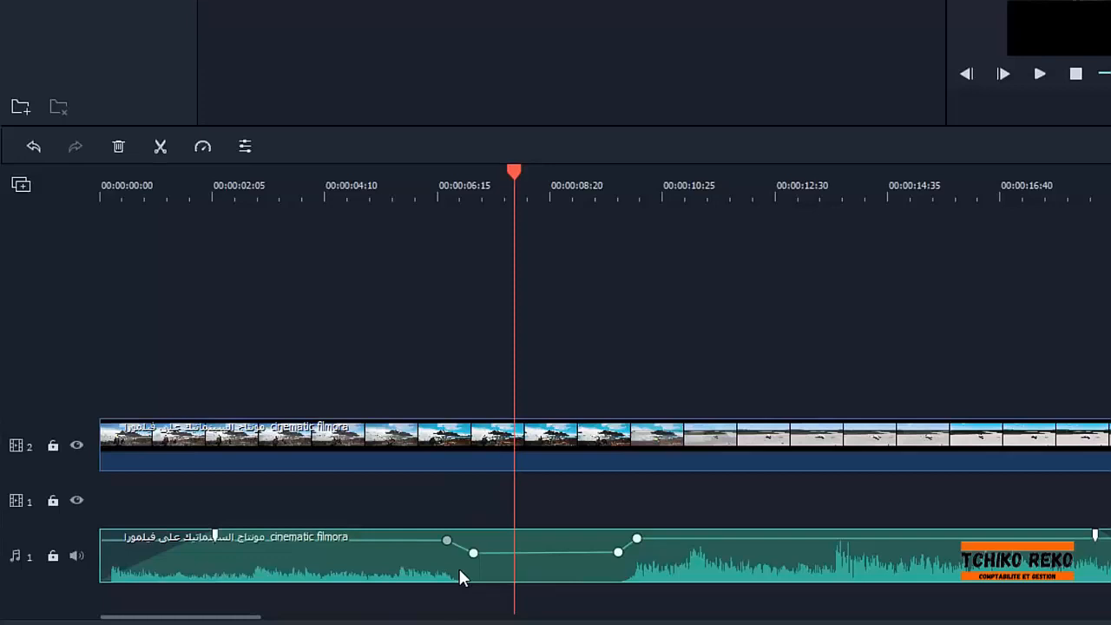
pyautogui.press('space')
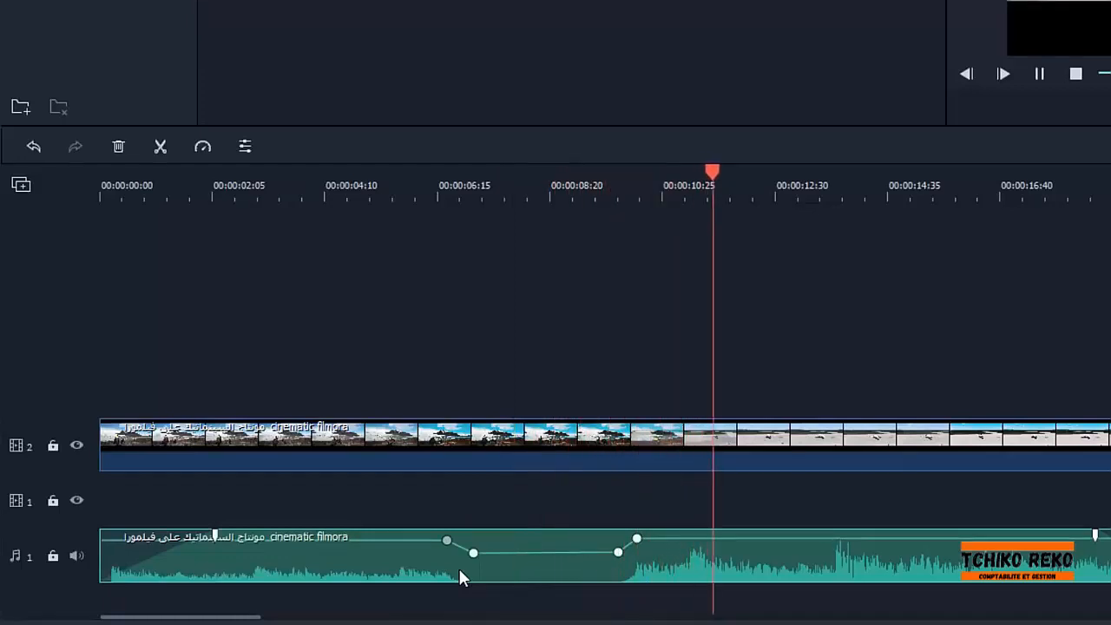
pyautogui.press('space')
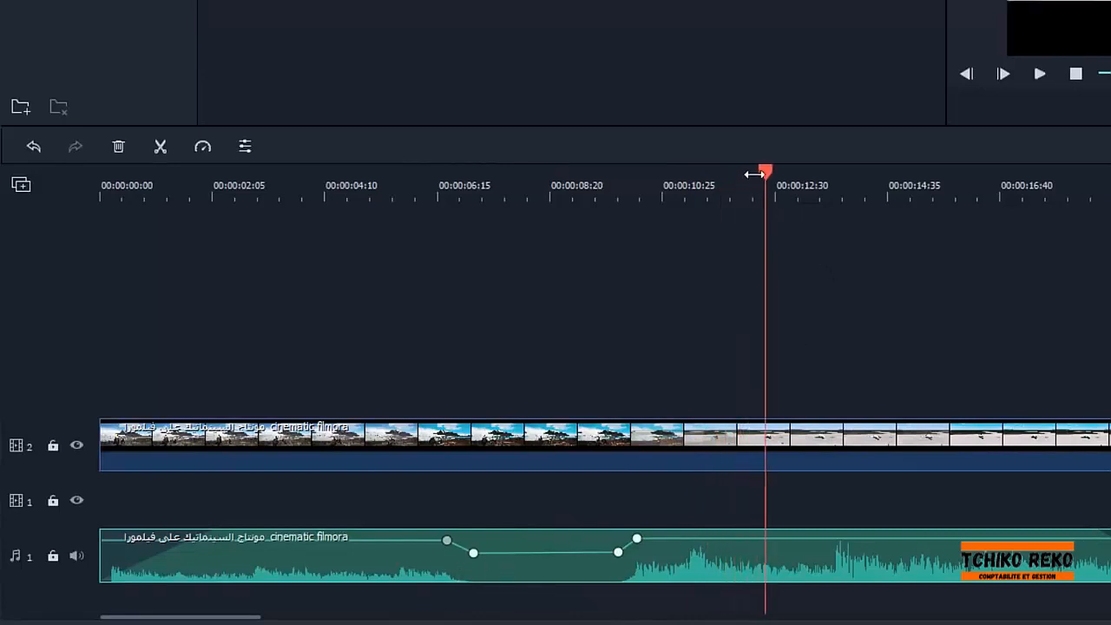
# - Move the playhead to about 1 second, open the first video clip's settings and reduce its scale to 91.03%
pyautogui.moveTo(762, 170); pyautogui.dragTo(215, 173)
pyautogui.click(152, 210)
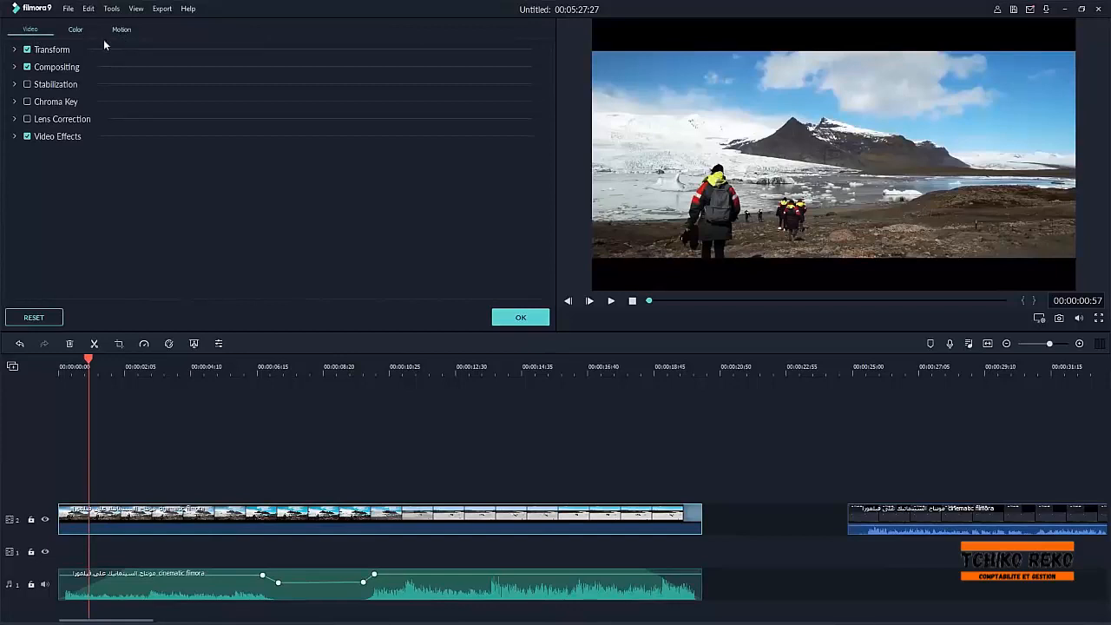
pyautogui.click(14, 51)
pyautogui.moveTo(203, 83); pyautogui.dragTo(173, 91)
pyautogui.moveTo(243, 114)
pyautogui.mouseDown()
pyautogui.moveTo(260, 113)
pyautogui.moveTo(231, 113)
pyautogui.moveTo(241, 115)
pyautogui.mouseUp()
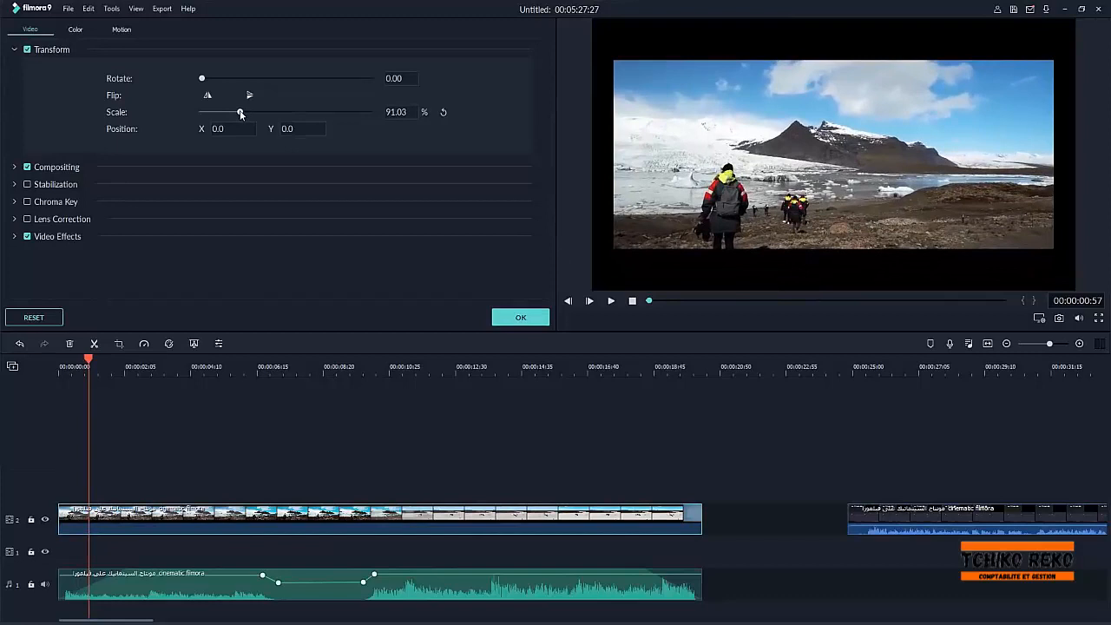
# - Try the Darken and Multiply blending modes on the clip, and set the mode back to Normal
pyautogui.click(13, 170)
pyautogui.click(228, 196)
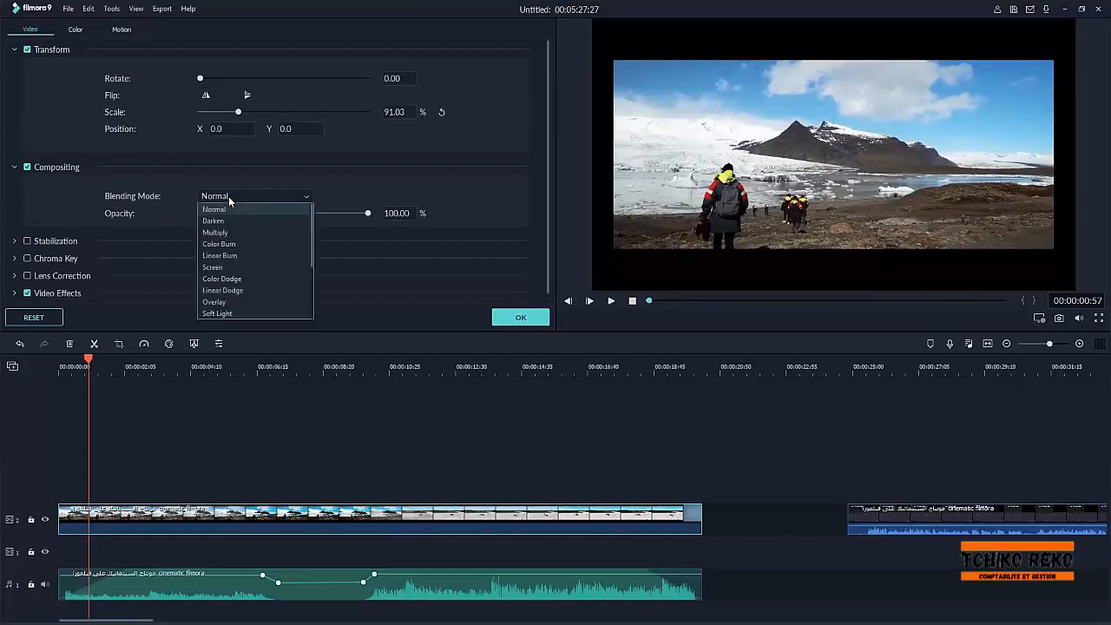
pyautogui.click(230, 216)
pyautogui.click(235, 196)
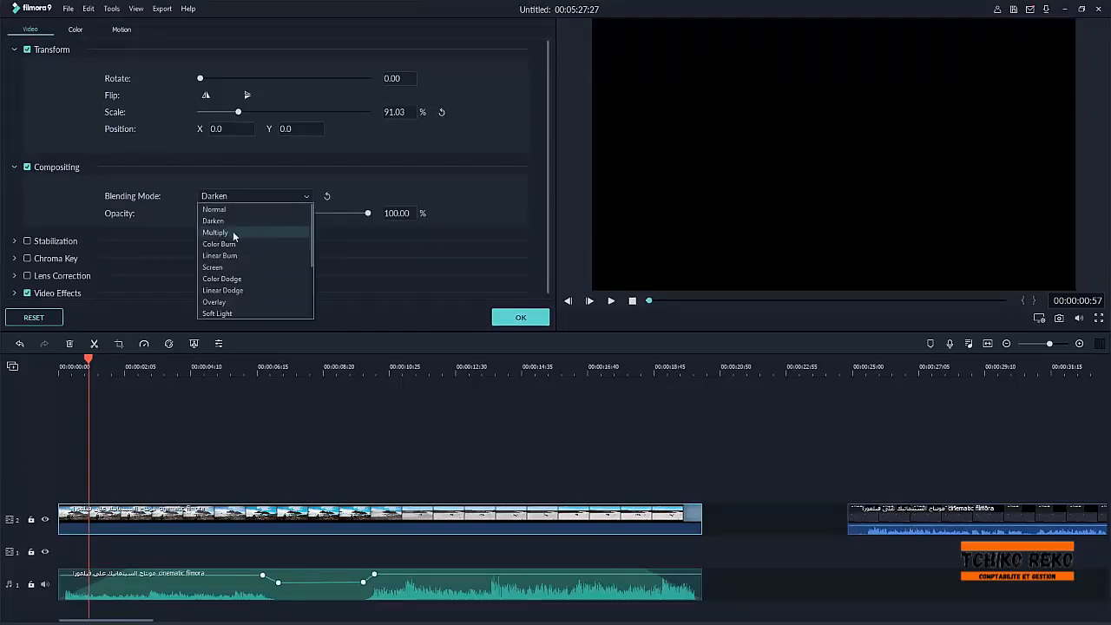
pyautogui.click(232, 235)
pyautogui.click(237, 196)
pyautogui.click(239, 206)
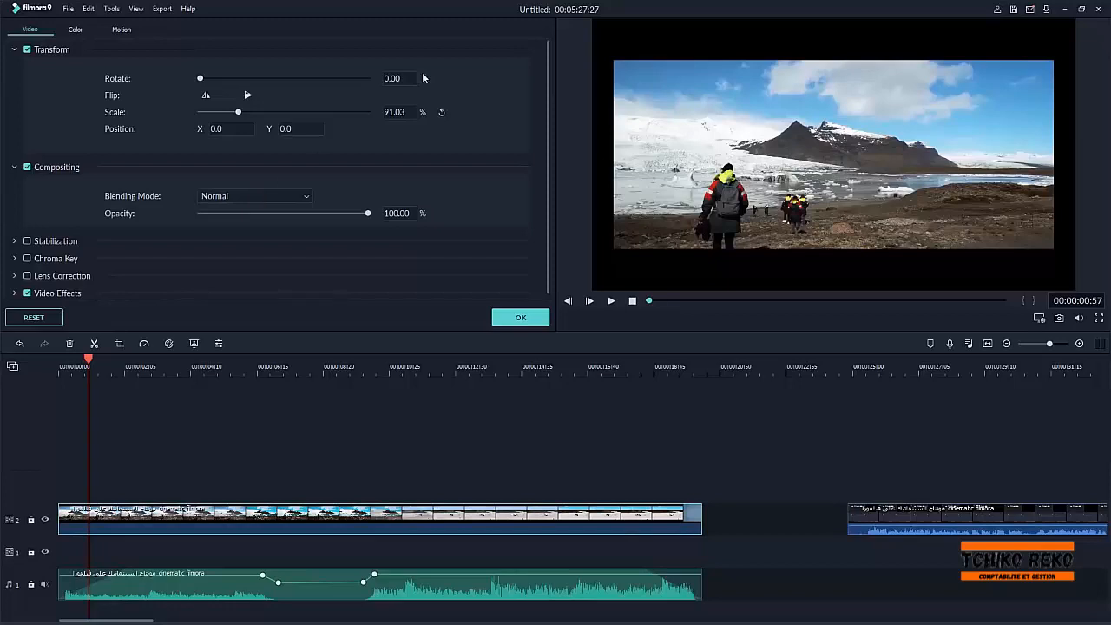
# - Examine the clip's Stabilization, Chroma Key and Video Effects settings
pyautogui.click(14, 242)
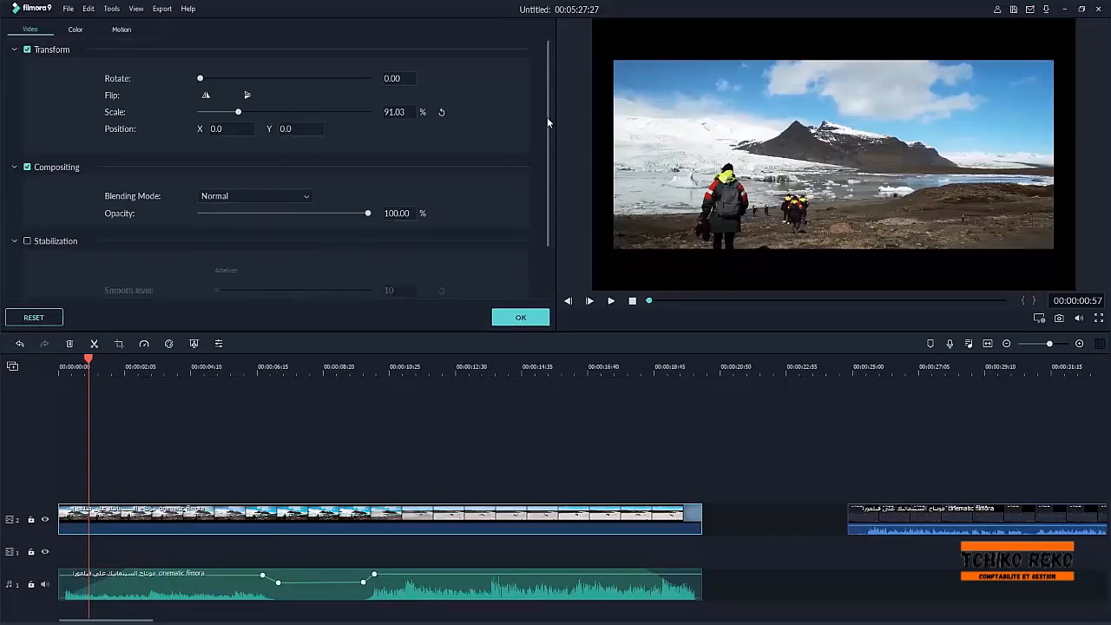
pyautogui.moveTo(547, 118); pyautogui.dragTo(543, 147)
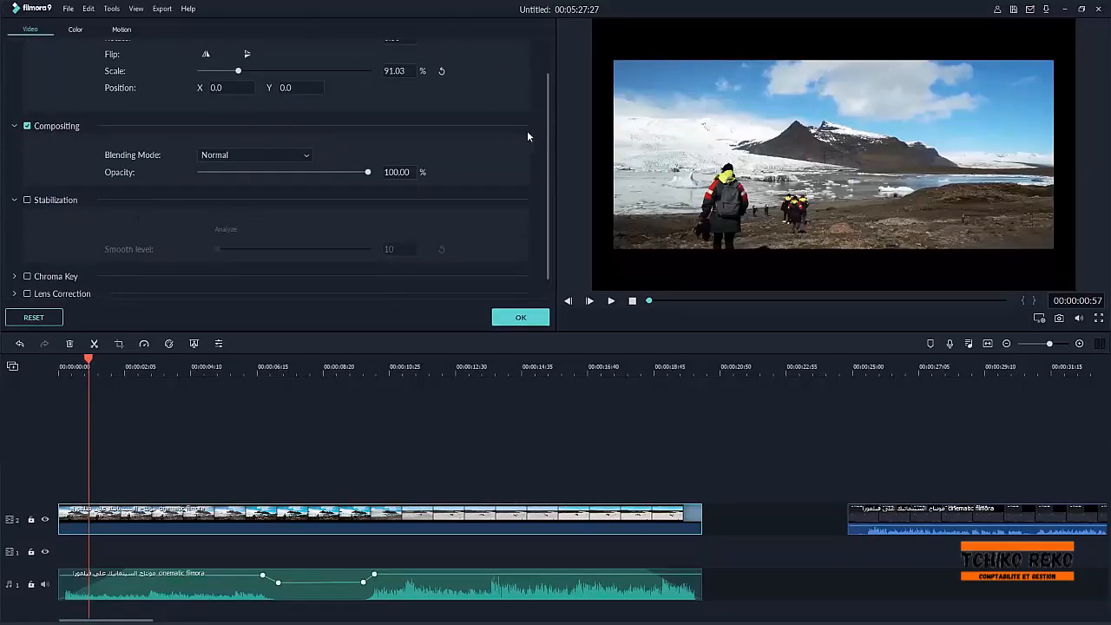
pyautogui.click(14, 276)
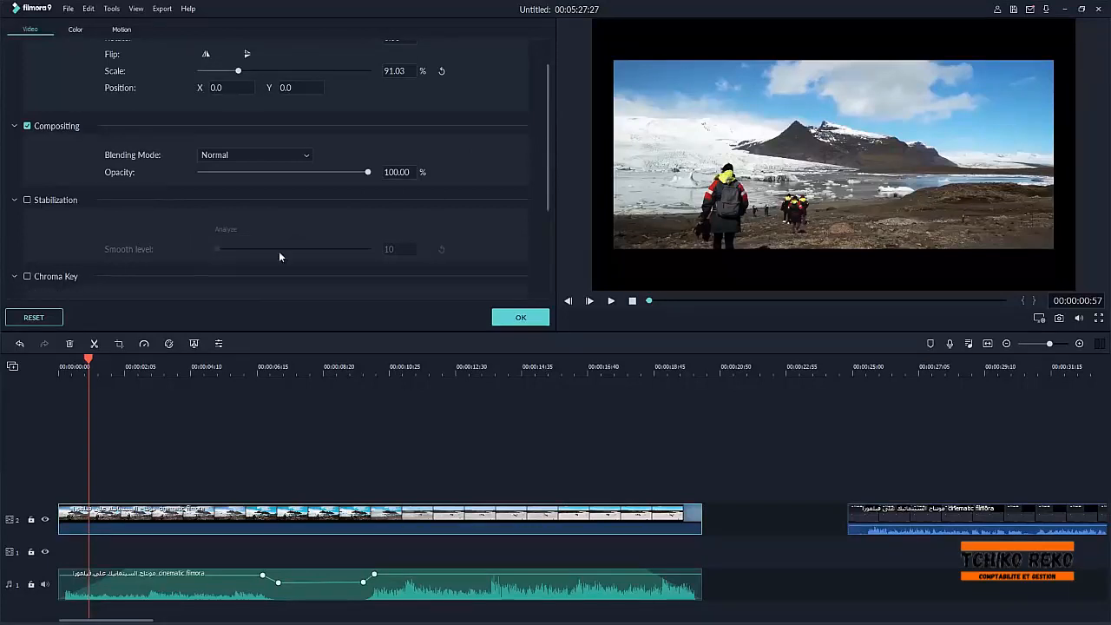
pyautogui.moveTo(546, 169); pyautogui.dragTo(547, 239)
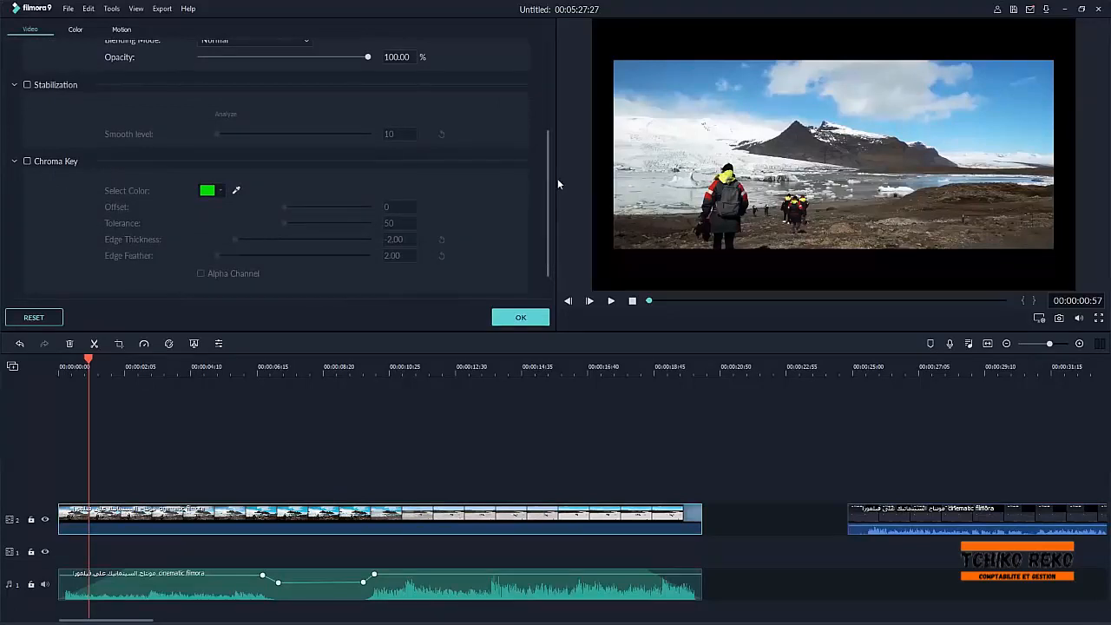
pyautogui.scroll(-1, 123, 157)
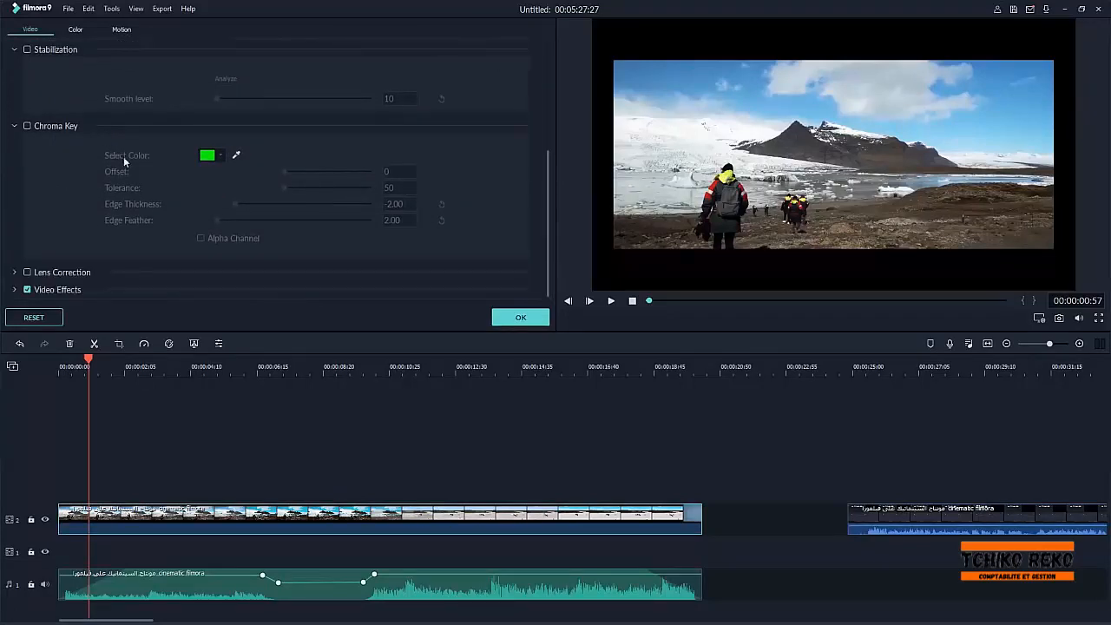
pyautogui.click(15, 291)
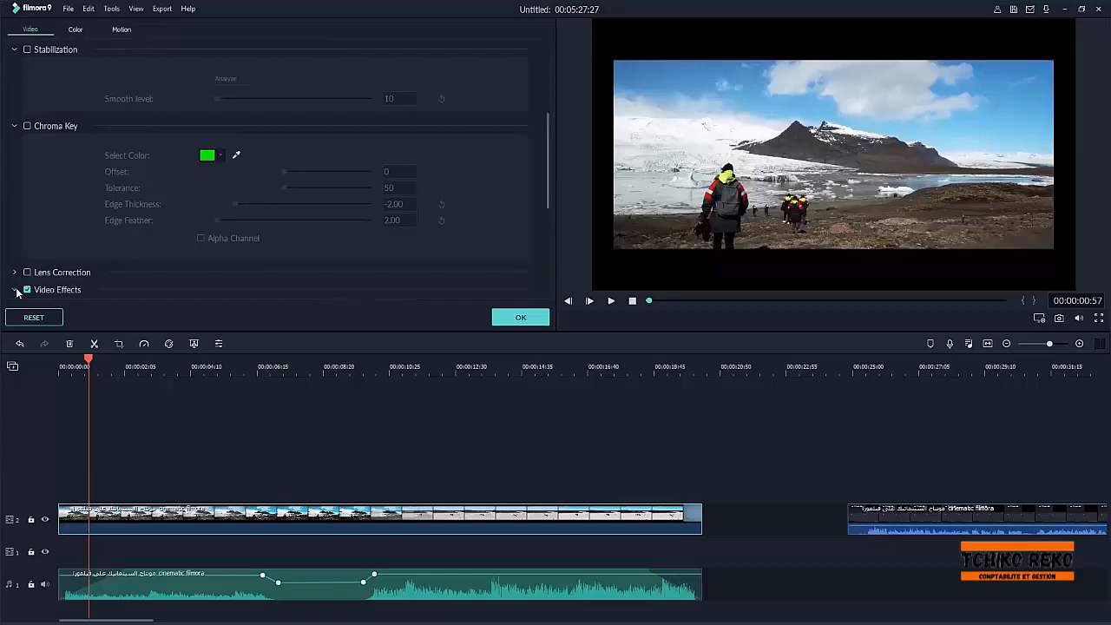
pyautogui.moveTo(549, 164)
pyautogui.mouseDown()
pyautogui.moveTo(544, 198)
pyautogui.moveTo(549, 166)
pyautogui.mouseUp()
# - Apply automatic white balance to the clip, and try the Batman and Dark Film 3D LUTs
pyautogui.click(76, 30)
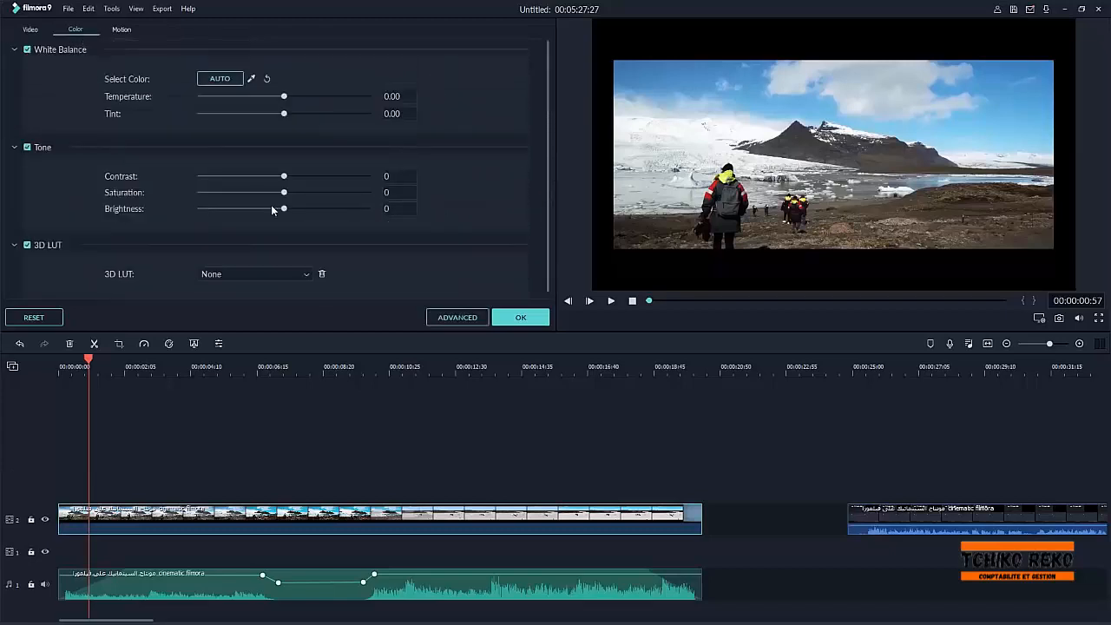
pyautogui.click(218, 79)
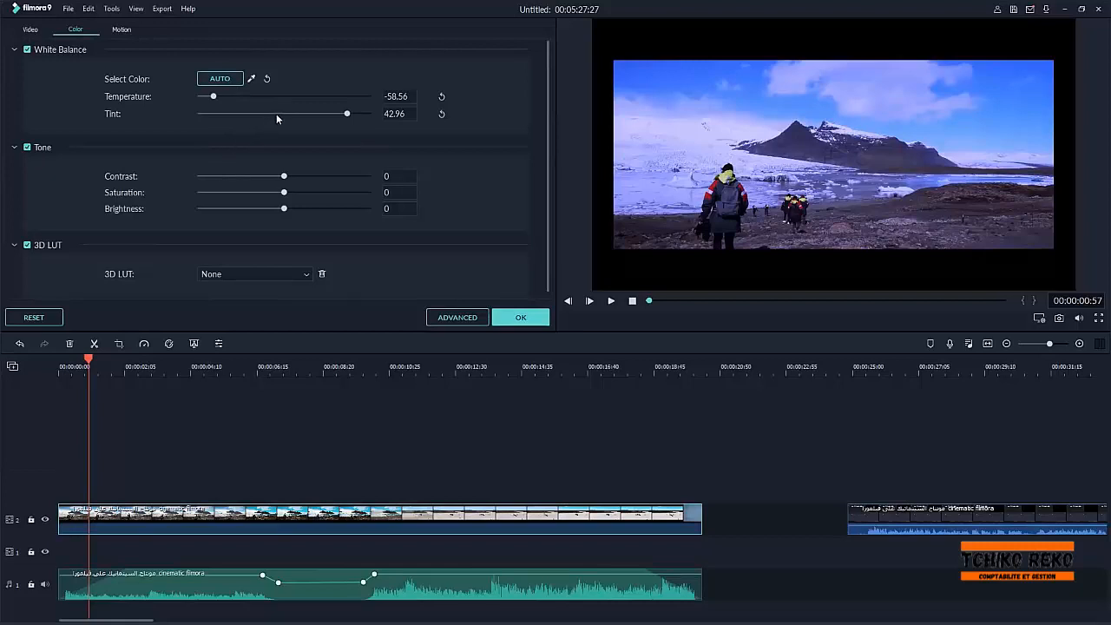
pyautogui.click(232, 266)
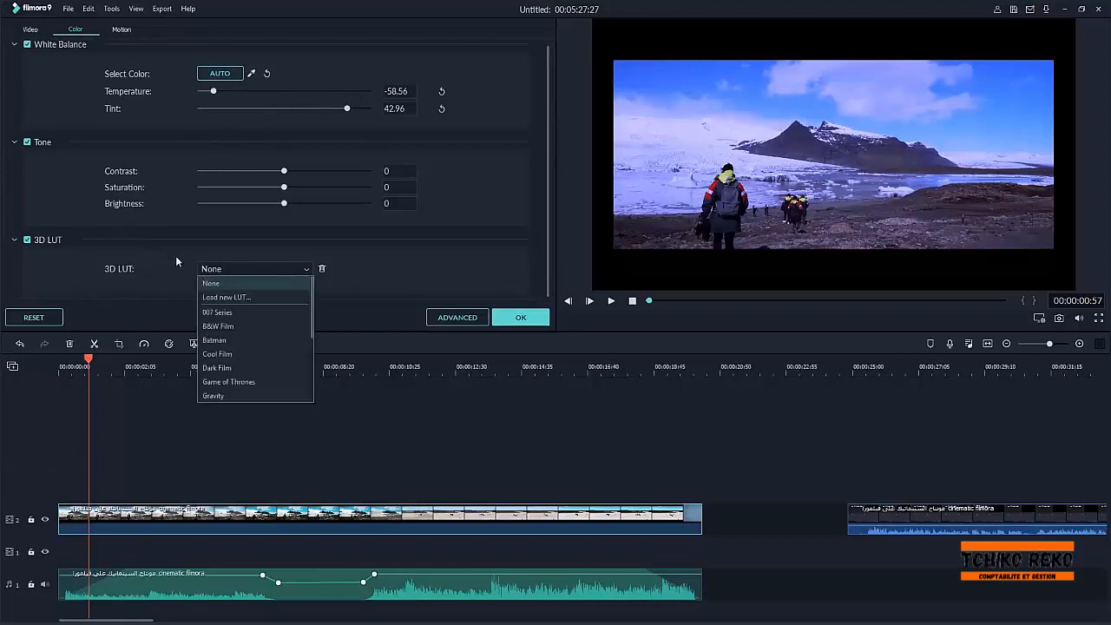
pyautogui.click(233, 338)
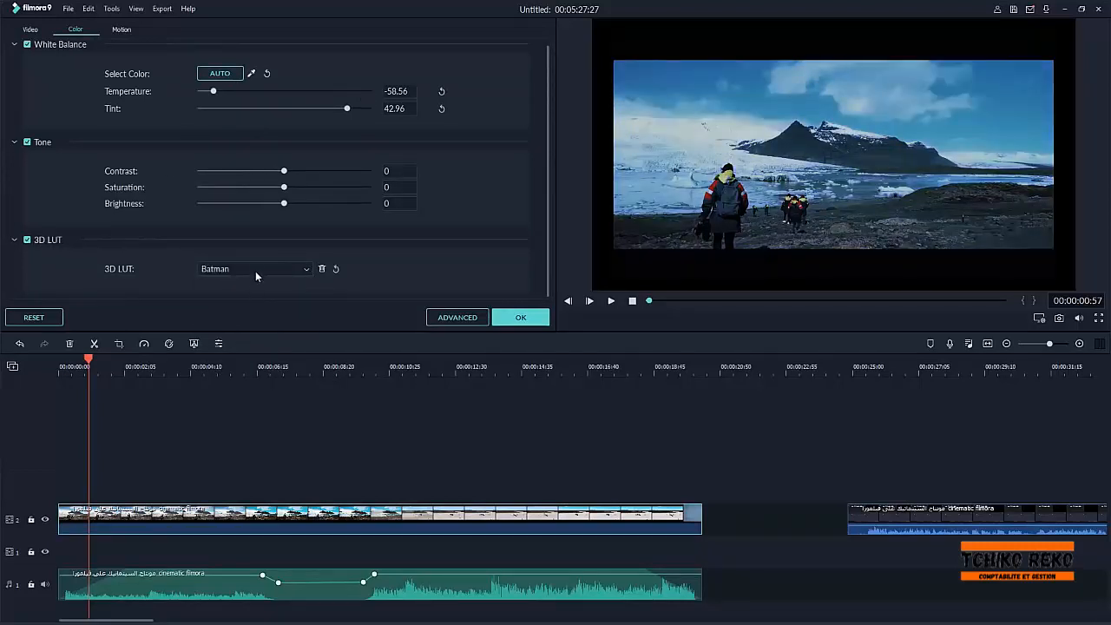
pyautogui.click(257, 267)
pyautogui.click(234, 368)
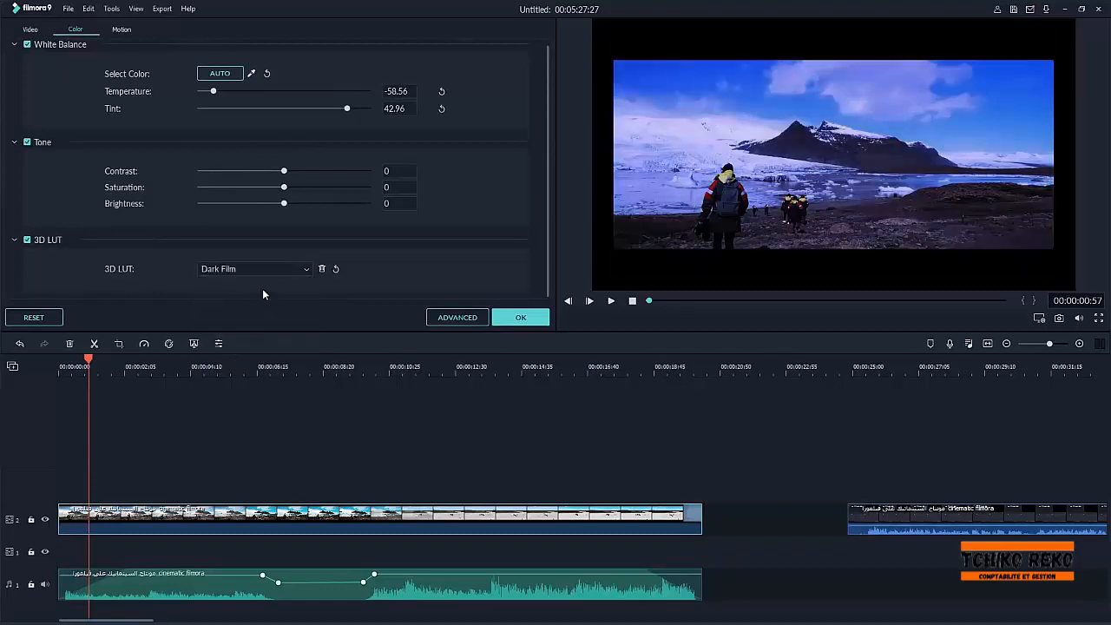
pyautogui.click(263, 272)
pyautogui.click(243, 365)
# - Apply the Bounce to zoom in 1 motion to the clip and accept the settings
pyautogui.click(122, 28)
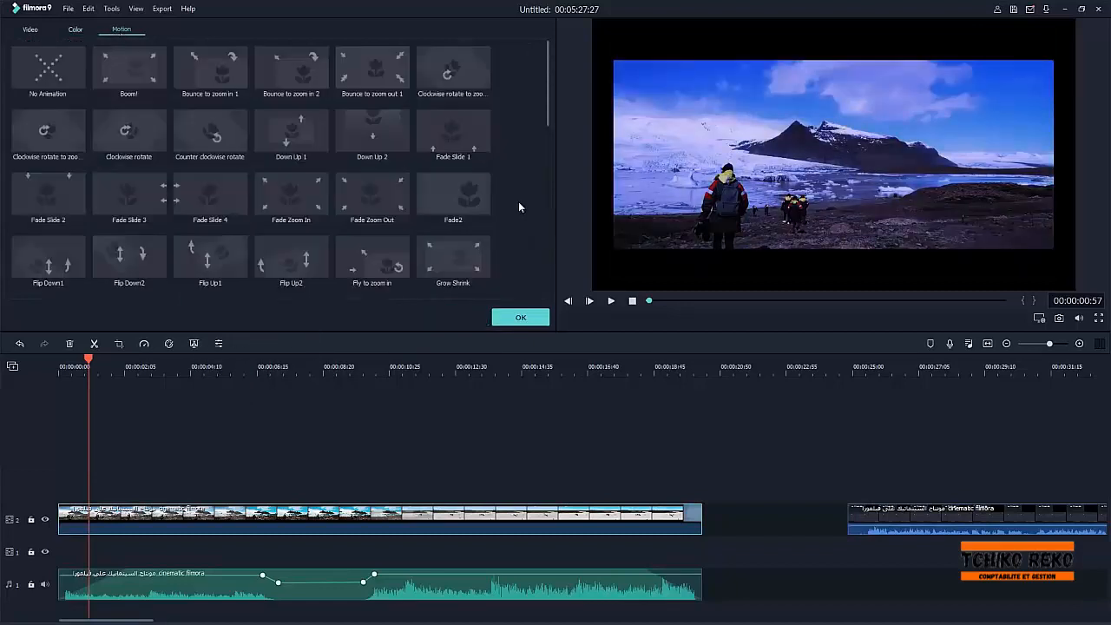
pyautogui.click(211, 79)
pyautogui.doubleClick(210, 79)
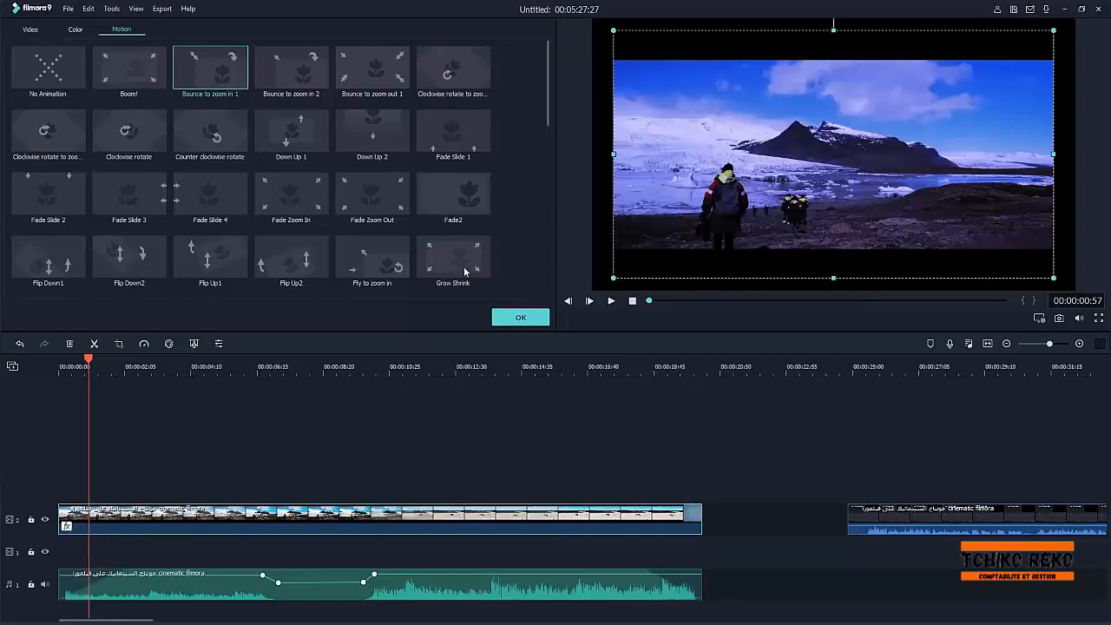
pyautogui.click(521, 317)
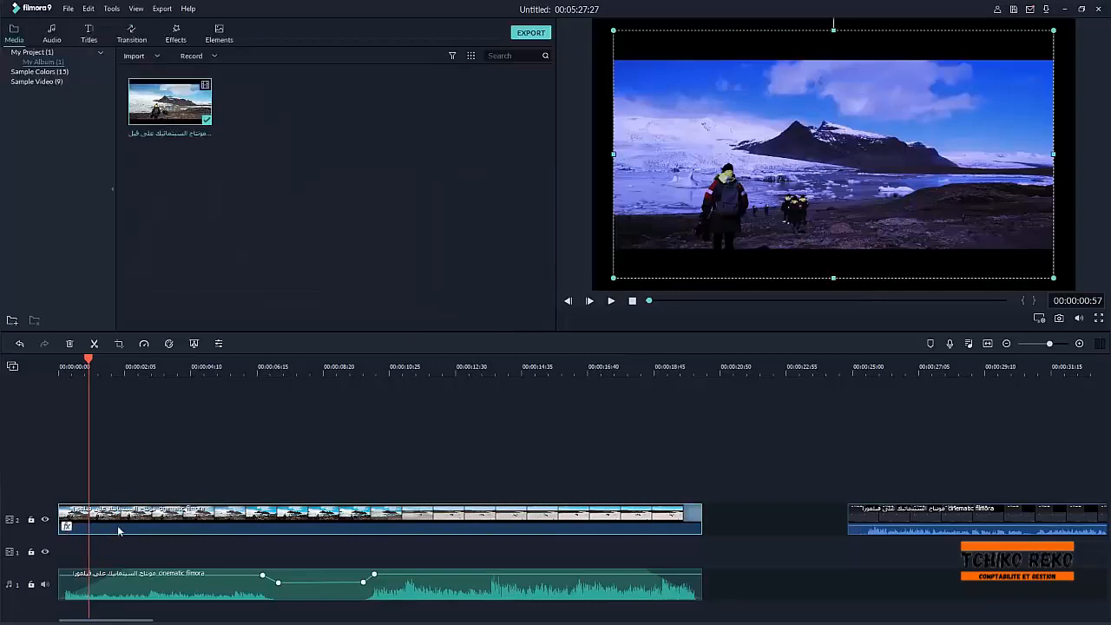
# - Reopen the clip's settings and reset both its video and color adjustments to their defaults
pyautogui.doubleClick(158, 526)
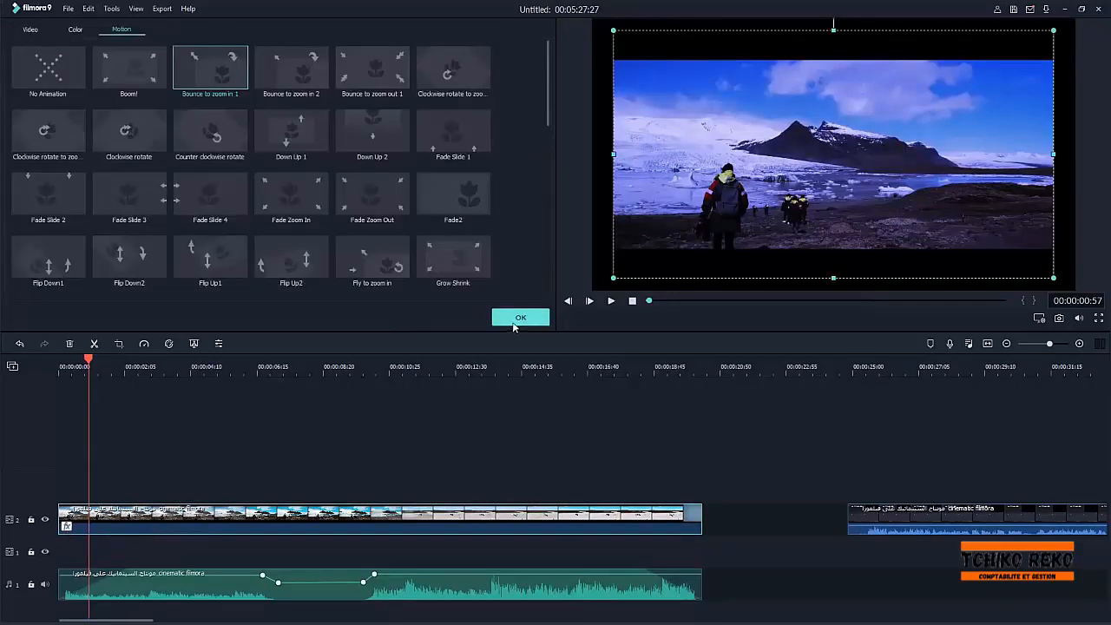
pyautogui.click(30, 30)
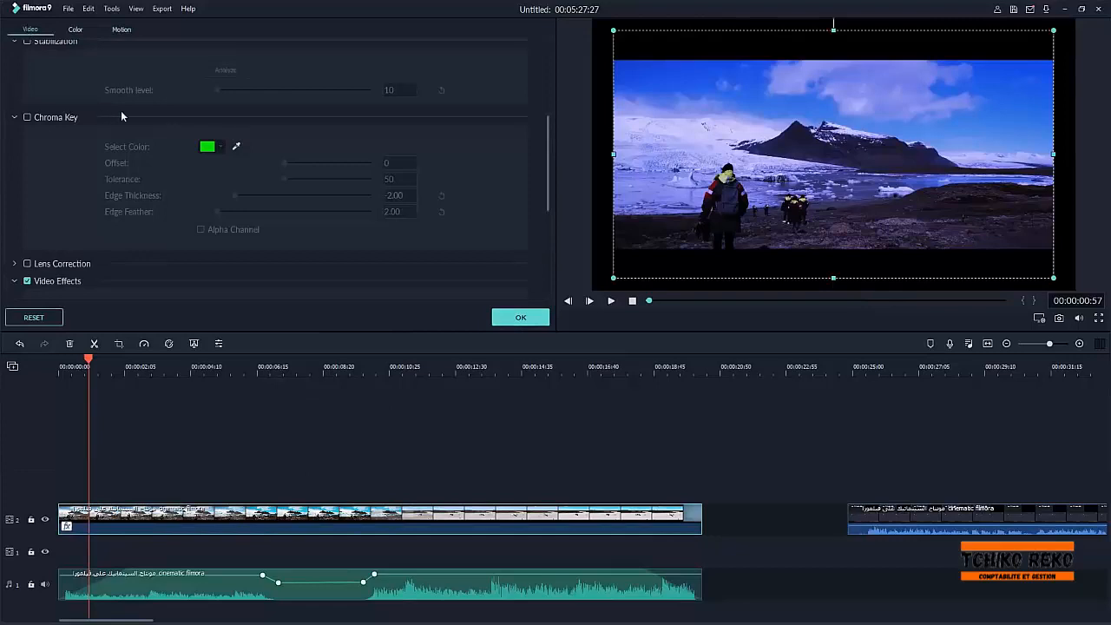
pyautogui.click(33, 317)
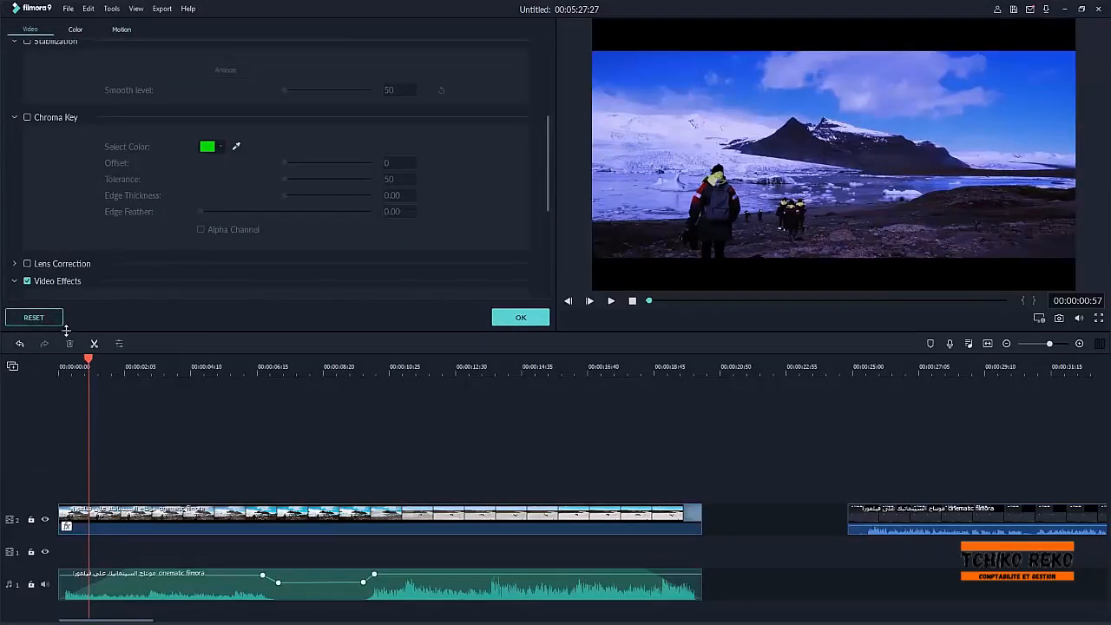
pyautogui.click(113, 31)
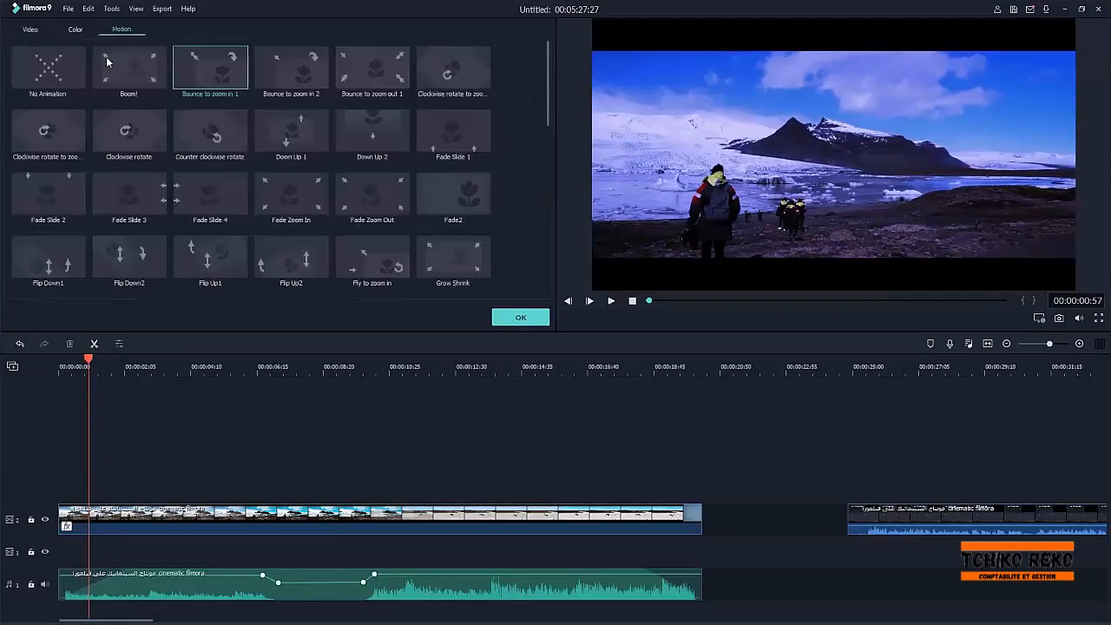
pyautogui.click(76, 29)
pyautogui.click(26, 318)
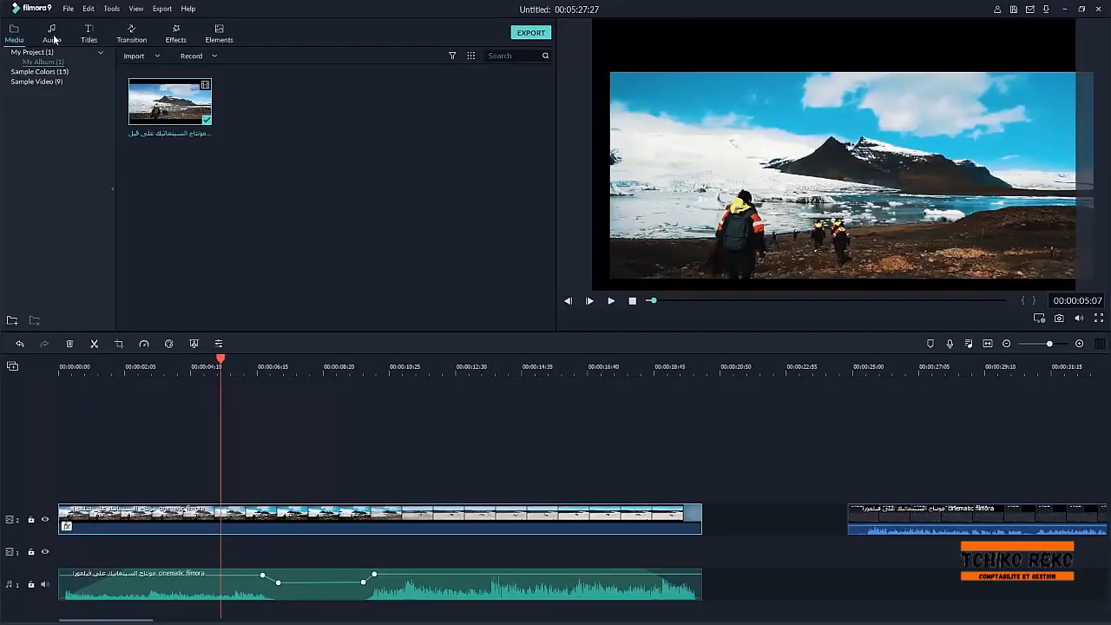
# - Add the Opener 1 title to the empty video track 1, starting at about 7.6 seconds
pyautogui.click(52, 34)
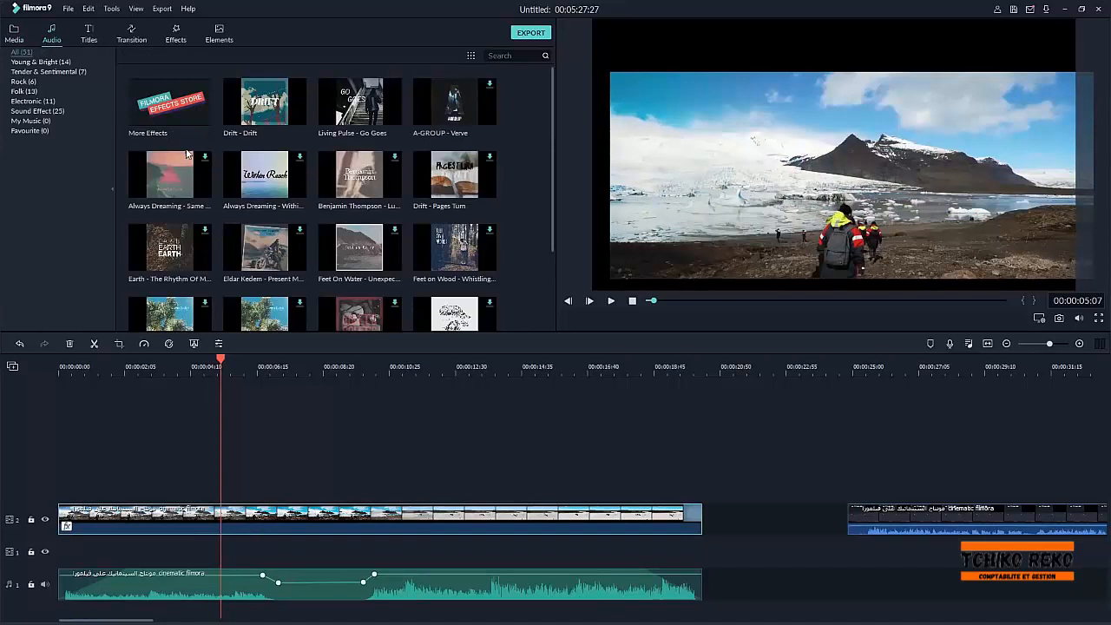
pyautogui.click(87, 39)
pyautogui.scroll(-5, 454, 247)
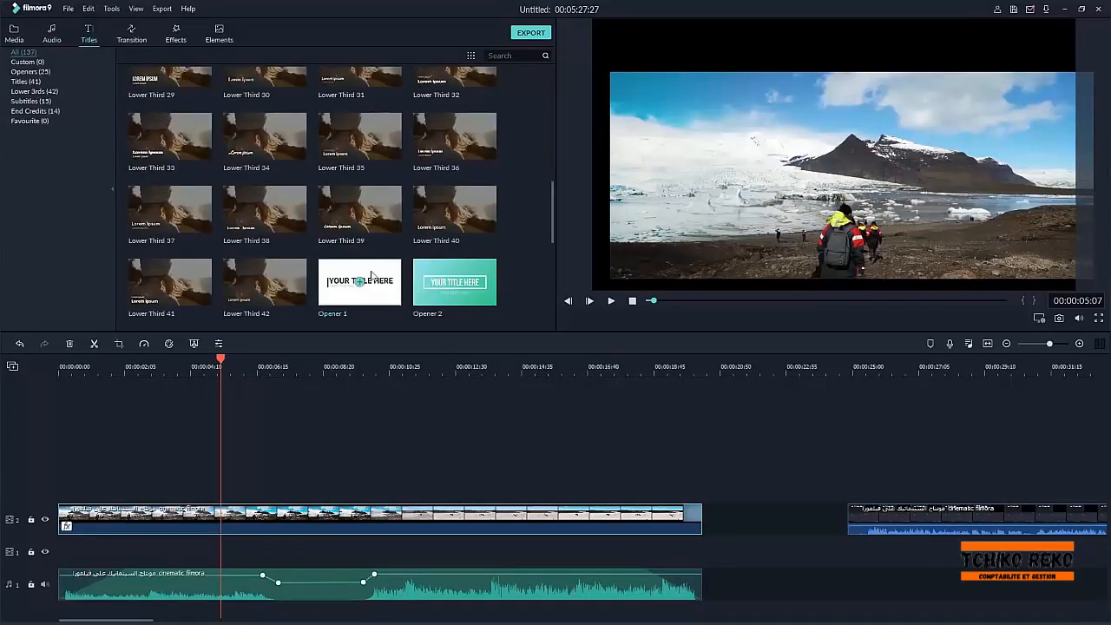
pyautogui.moveTo(370, 271); pyautogui.dragTo(299, 549)
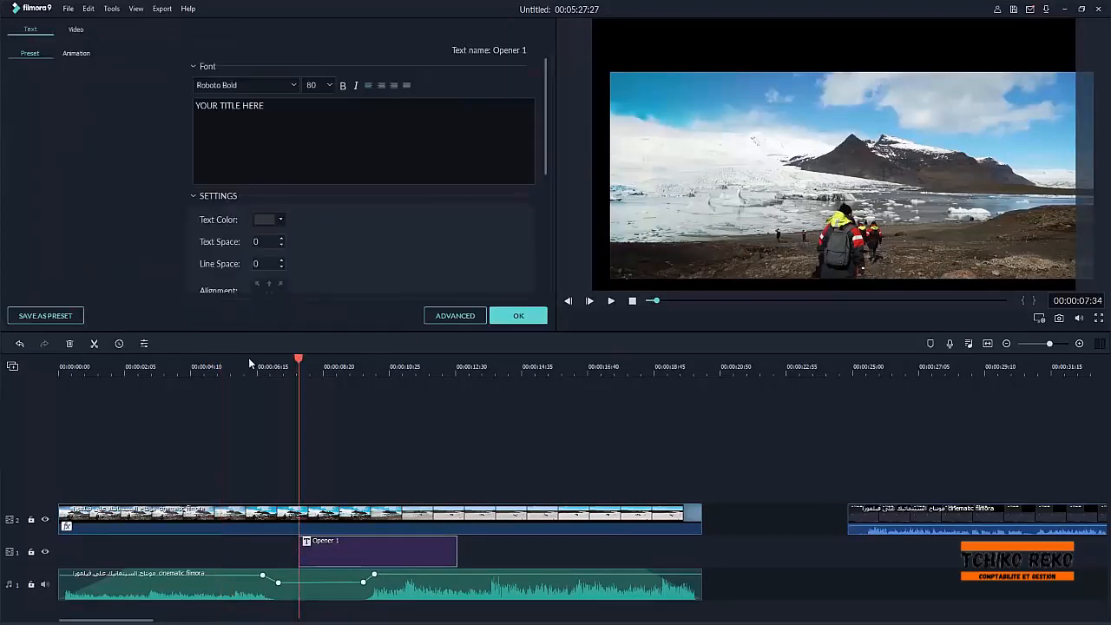
# - View the Opener 1 title's advanced text editor, and close the title settings without editing the text
pyautogui.click(248, 359)
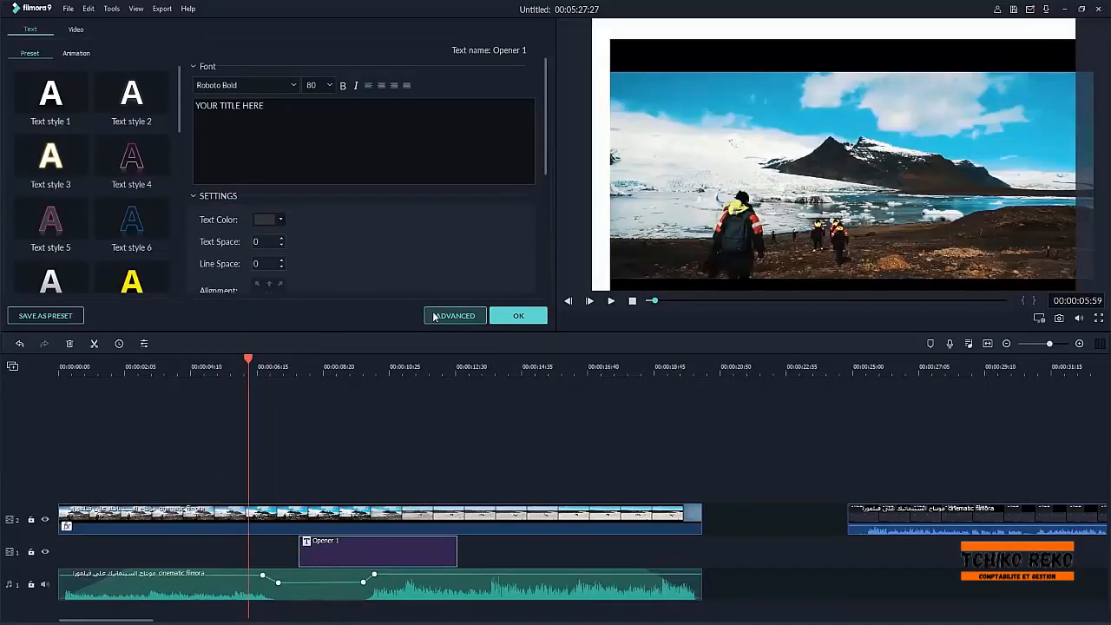
pyautogui.click(434, 316)
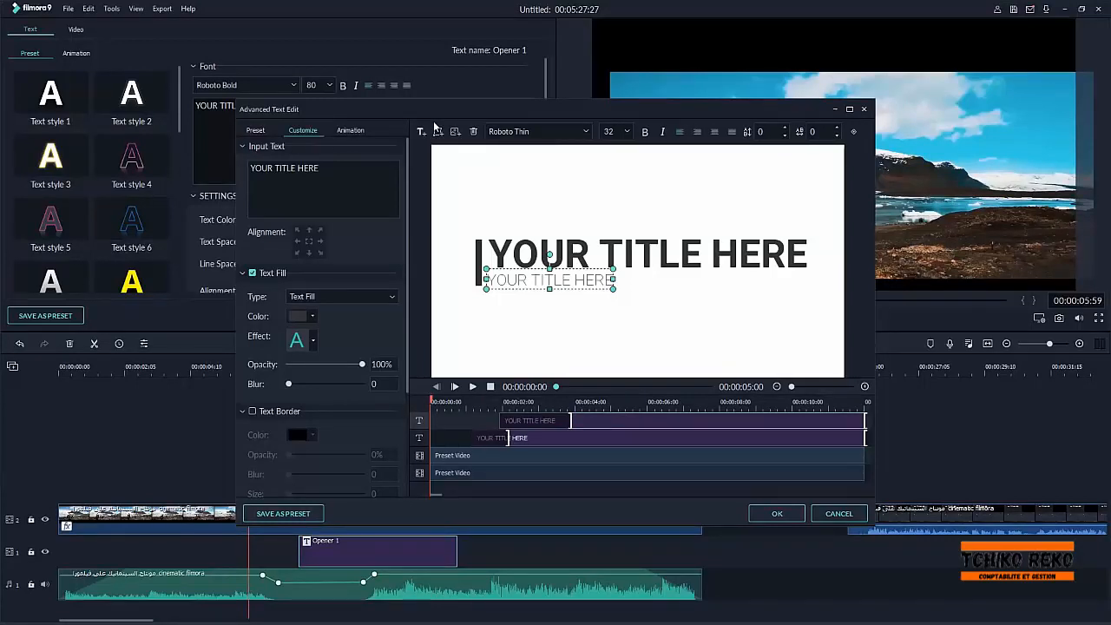
pyautogui.click(840, 514)
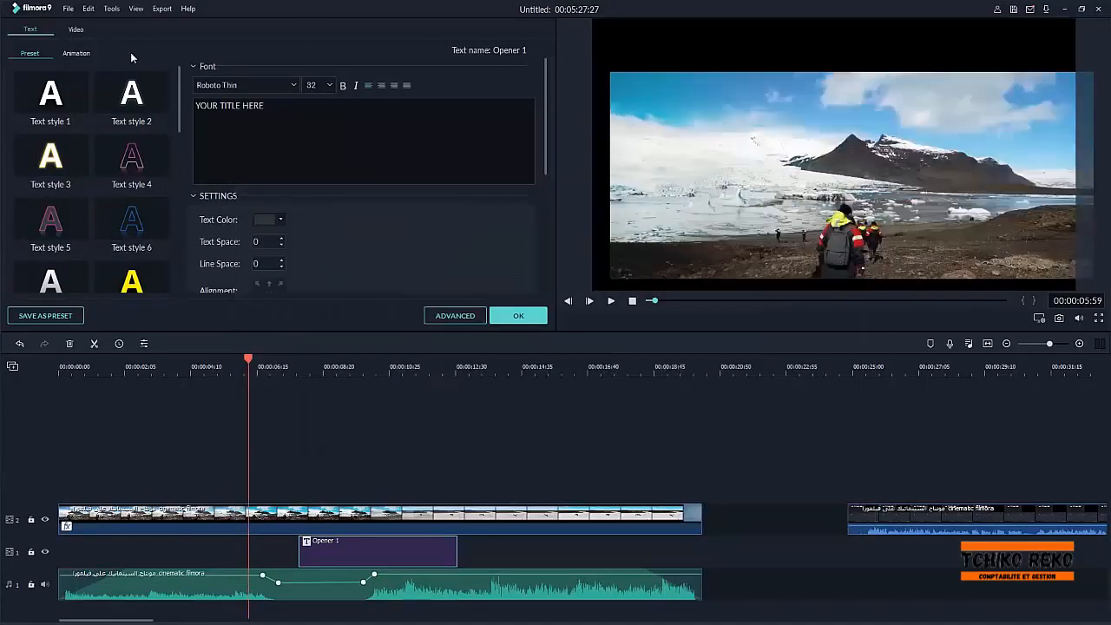
pyautogui.click(518, 315)
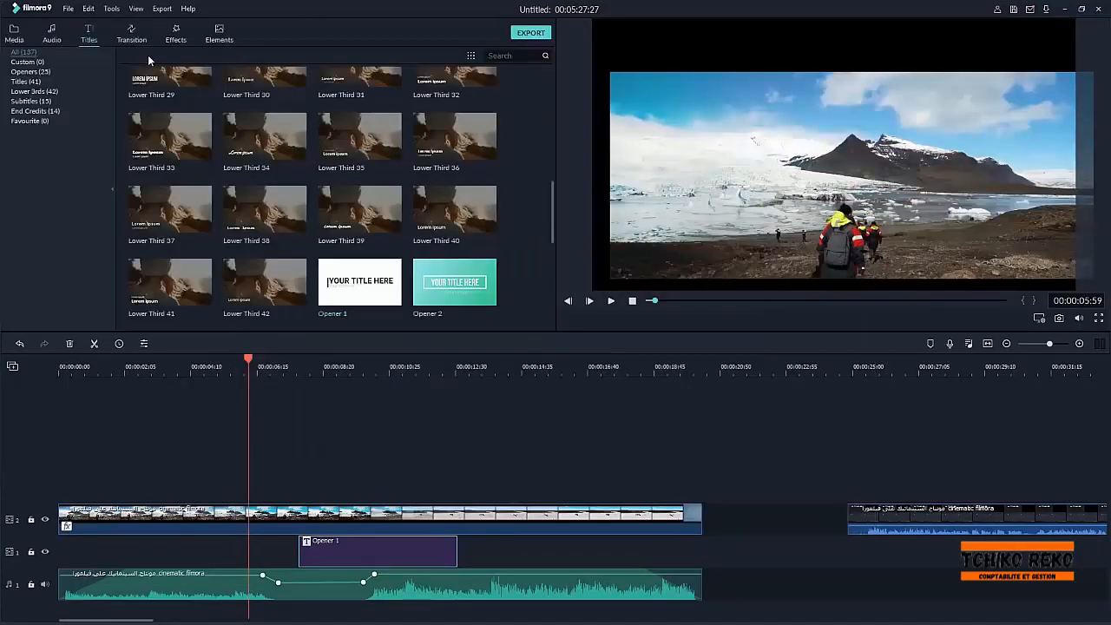
# - Browse the transition library, viewing the Warp, Lifestyle, Ripple & Dissolve and Basic categories
pyautogui.click(134, 33)
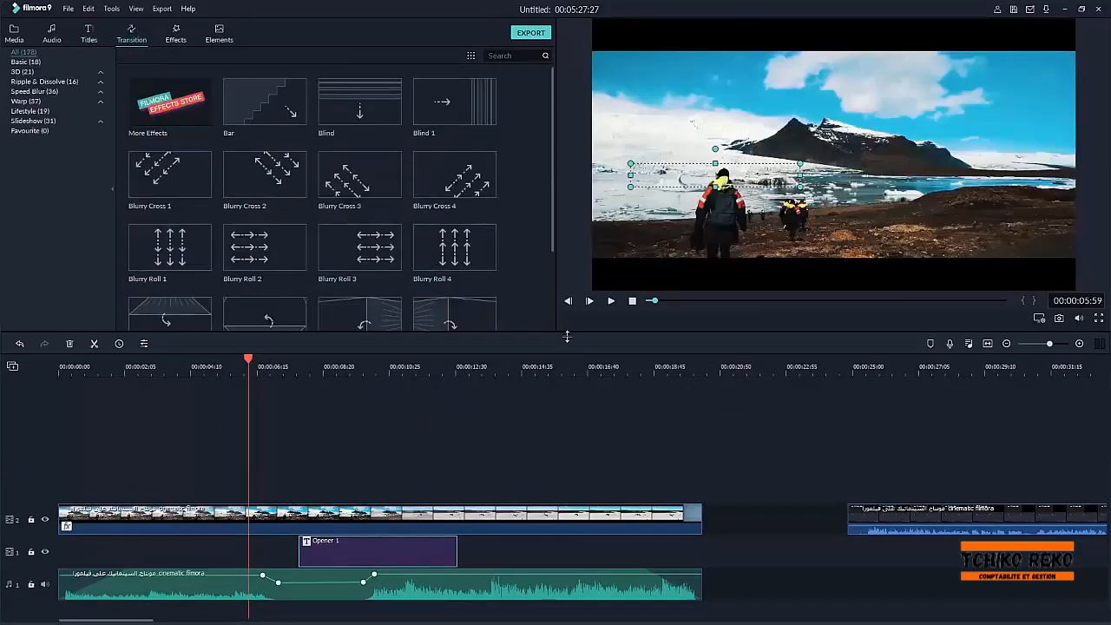
pyautogui.moveTo(250, 359); pyautogui.dragTo(508, 359)
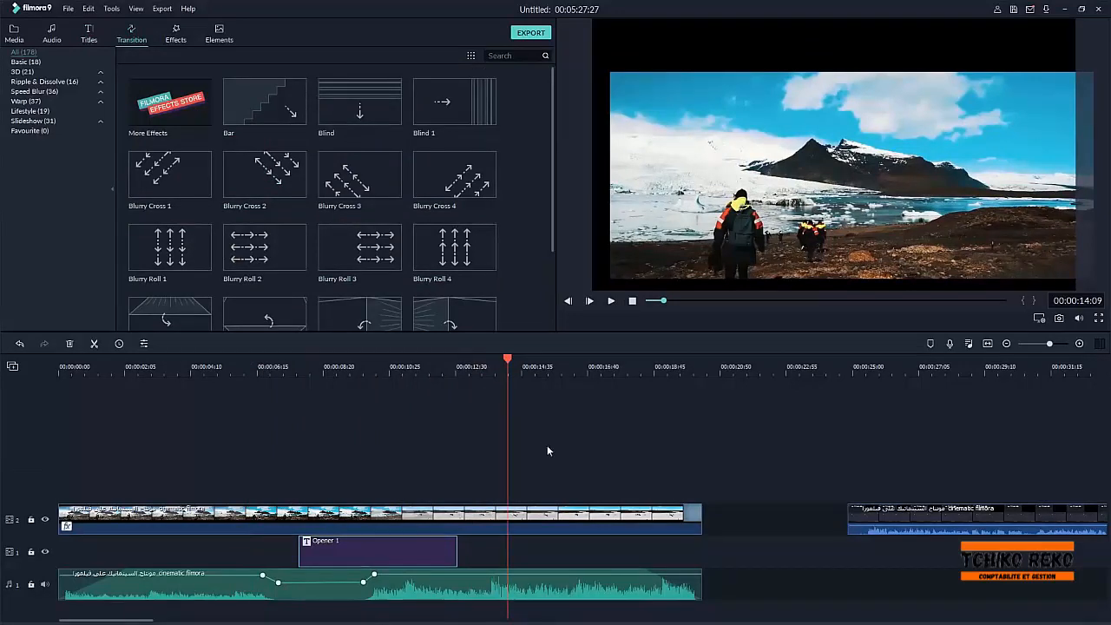
pyautogui.scroll(-3, 490, 201)
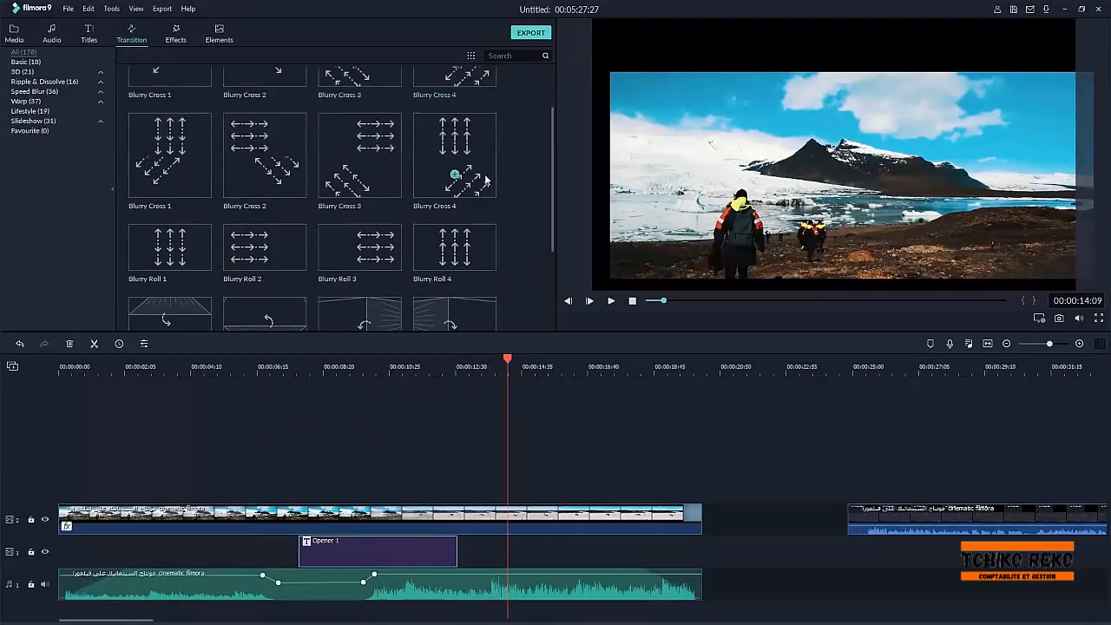
pyautogui.click(38, 102)
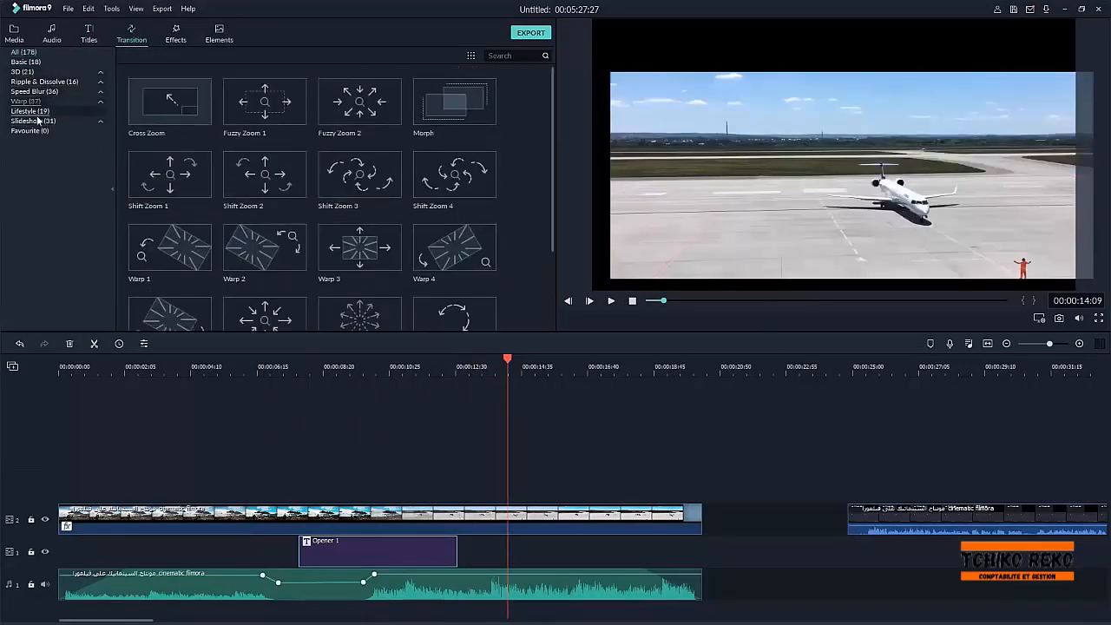
pyautogui.click(39, 111)
pyautogui.click(49, 82)
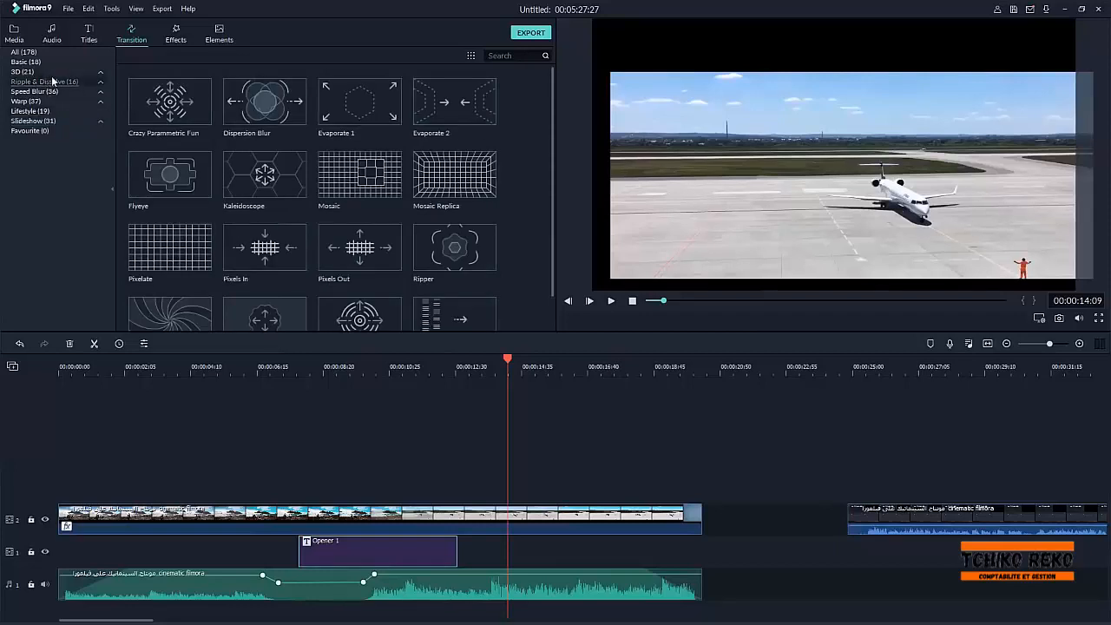
pyautogui.click(40, 63)
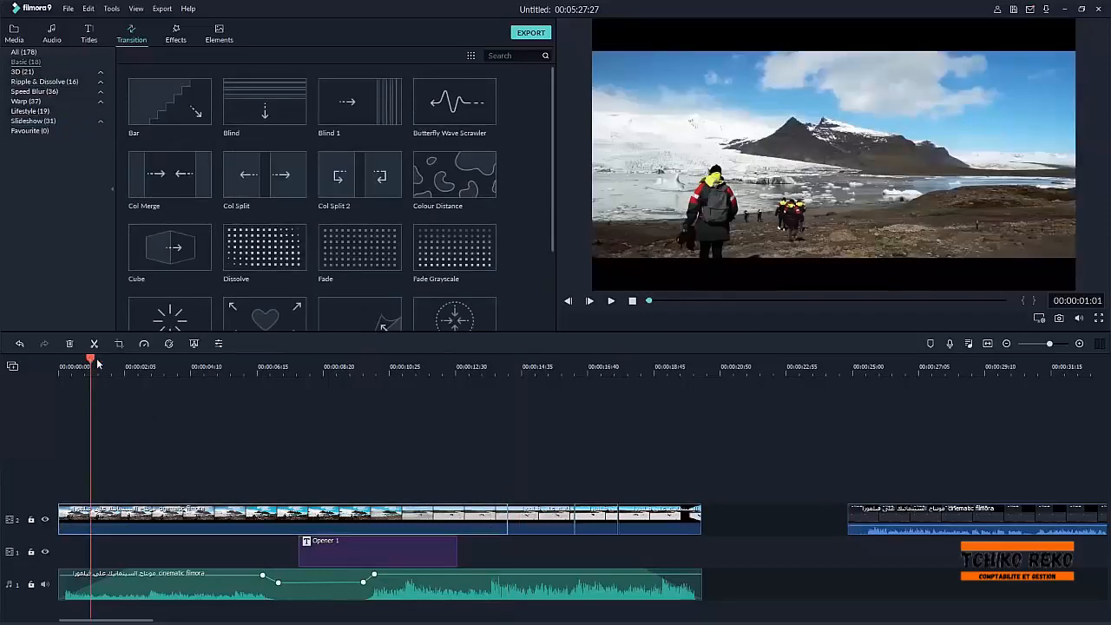
# - Delete the Opener 1 title from video track 1
pyautogui.moveTo(93, 361); pyautogui.dragTo(494, 401)
pyautogui.click(351, 562)
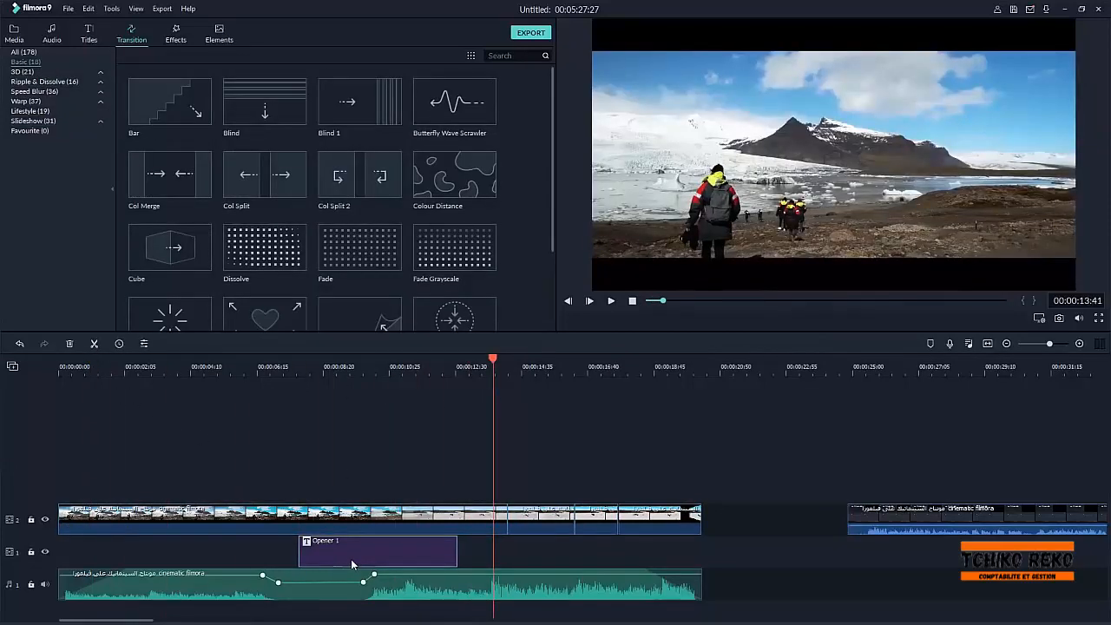
pyautogui.press('Delete')
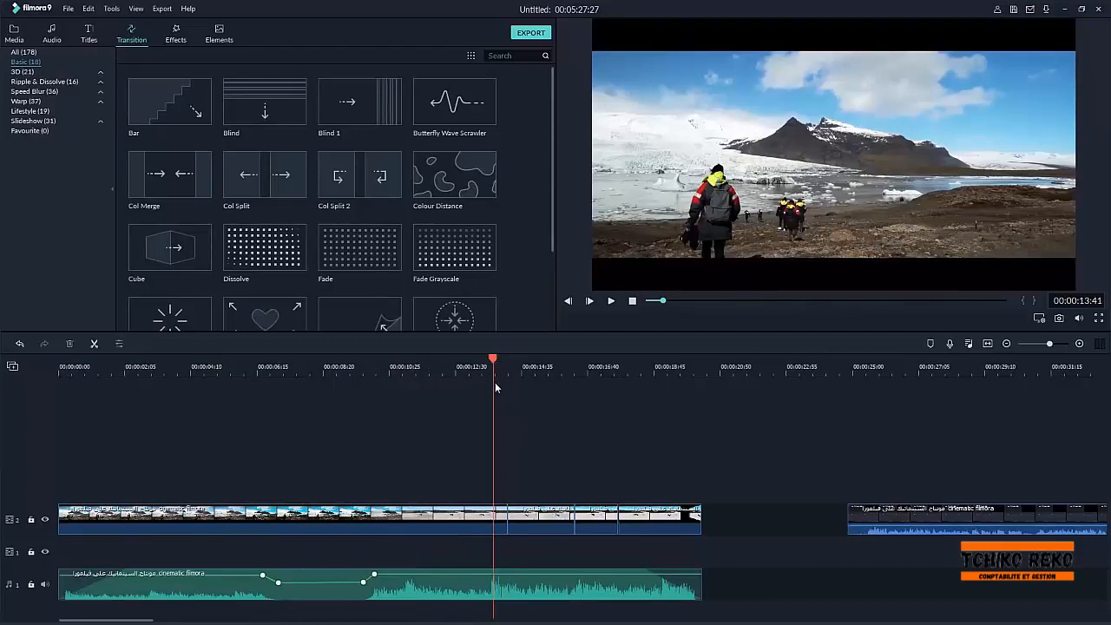
# - Split the video clip at 00:00:12:18, and split both video and audio at 00:00:09:51
pyautogui.click(449, 366)
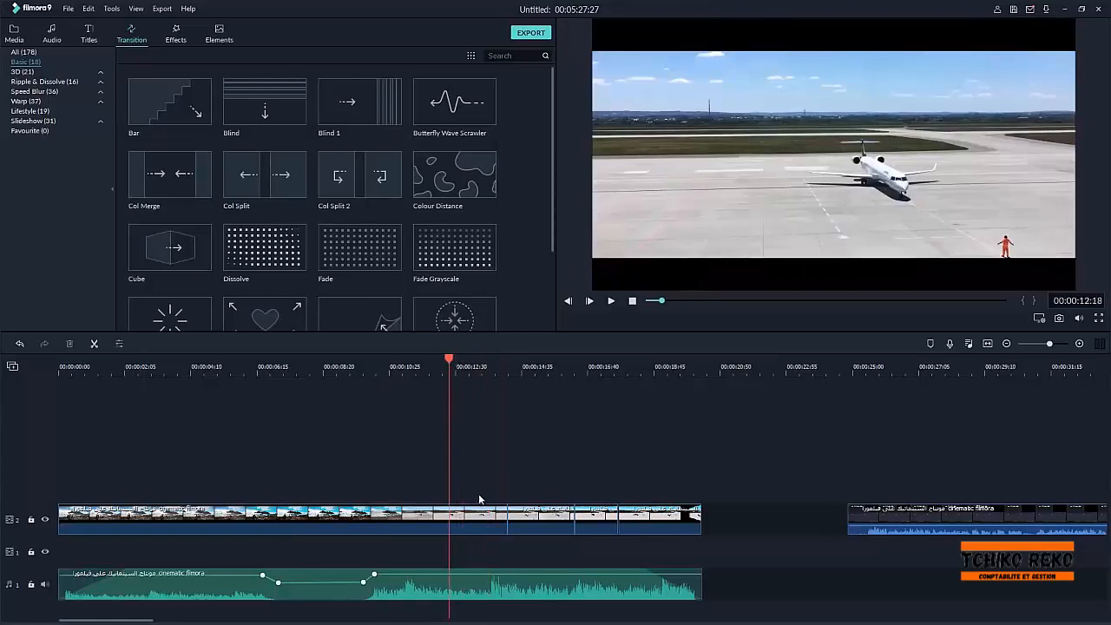
pyautogui.click(482, 512)
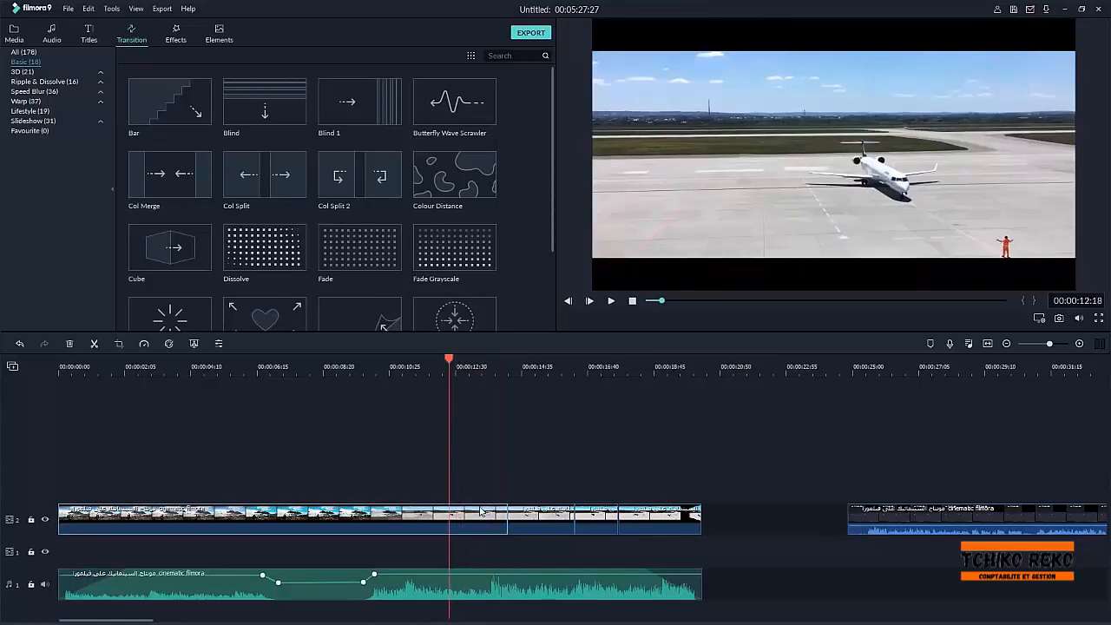
pyautogui.click(373, 366)
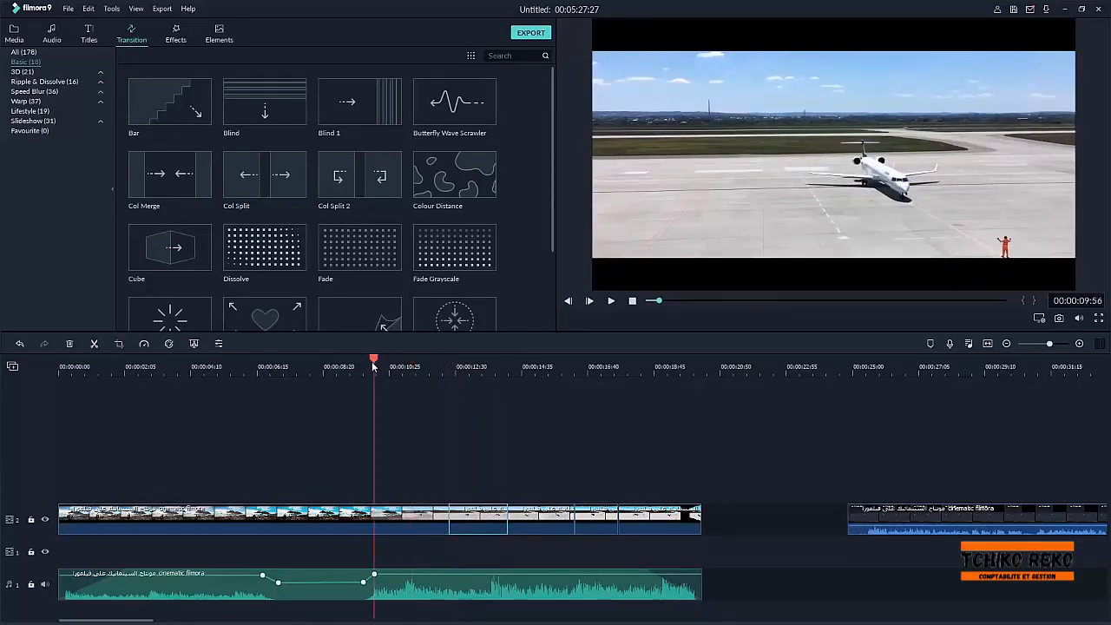
pyautogui.click(372, 363)
pyautogui.hotkey('ctrl', 'b')
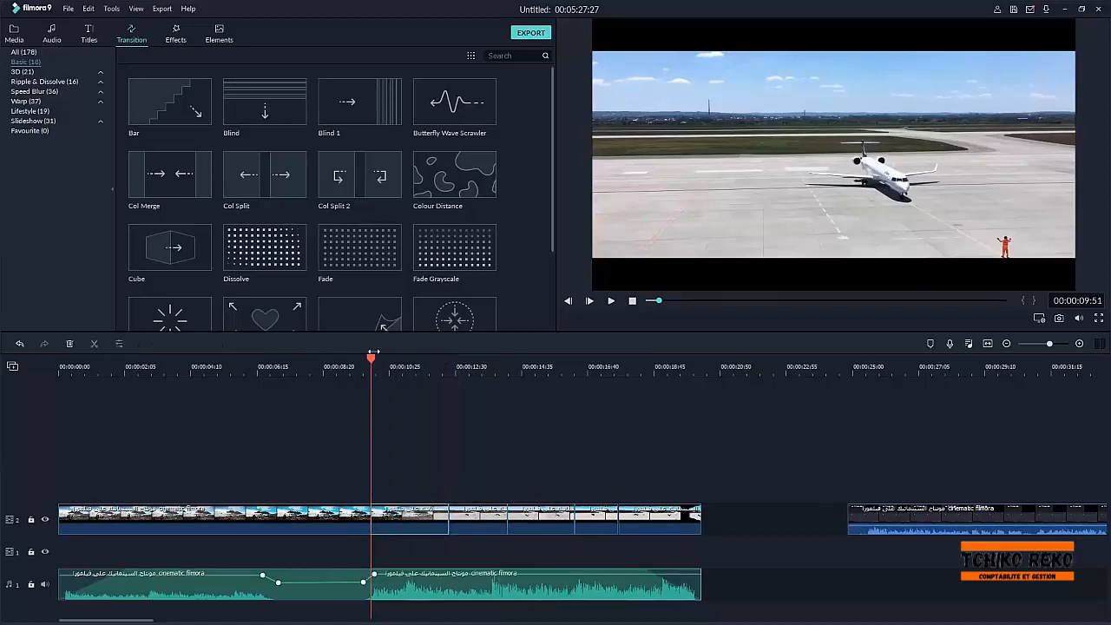
# - Add the Blind, Col Merge and Blind 1 transitions to three successive cuts from 00:00:12:18 onward, and preview the Blind 1 cut
pyautogui.moveTo(371, 358); pyautogui.dragTo(348, 357)
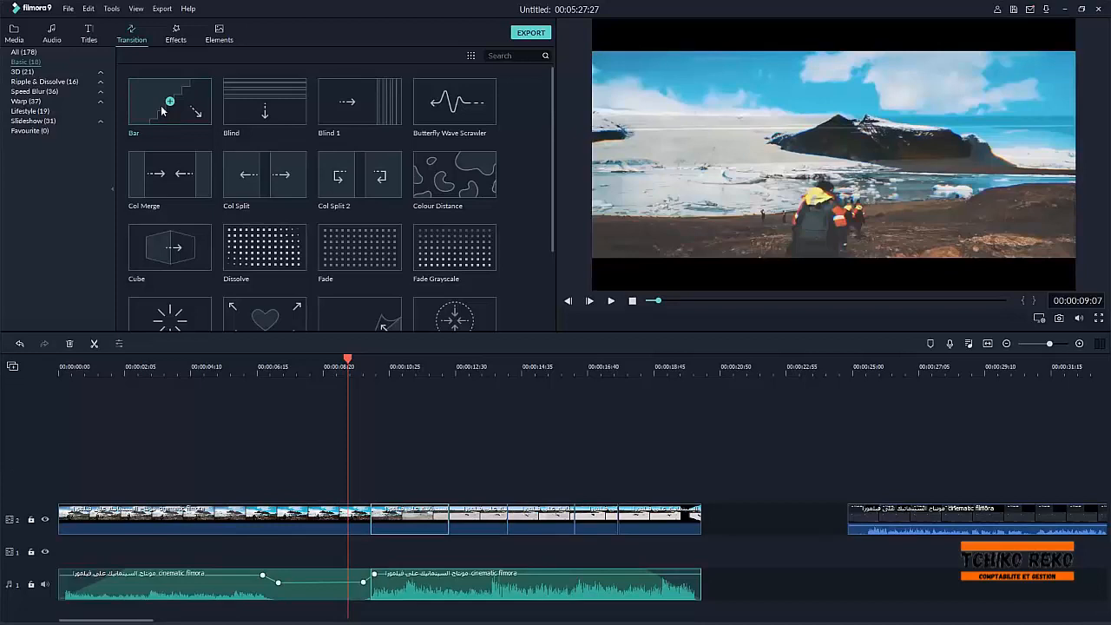
pyautogui.moveTo(269, 128); pyautogui.dragTo(442, 521)
pyautogui.click(169, 174)
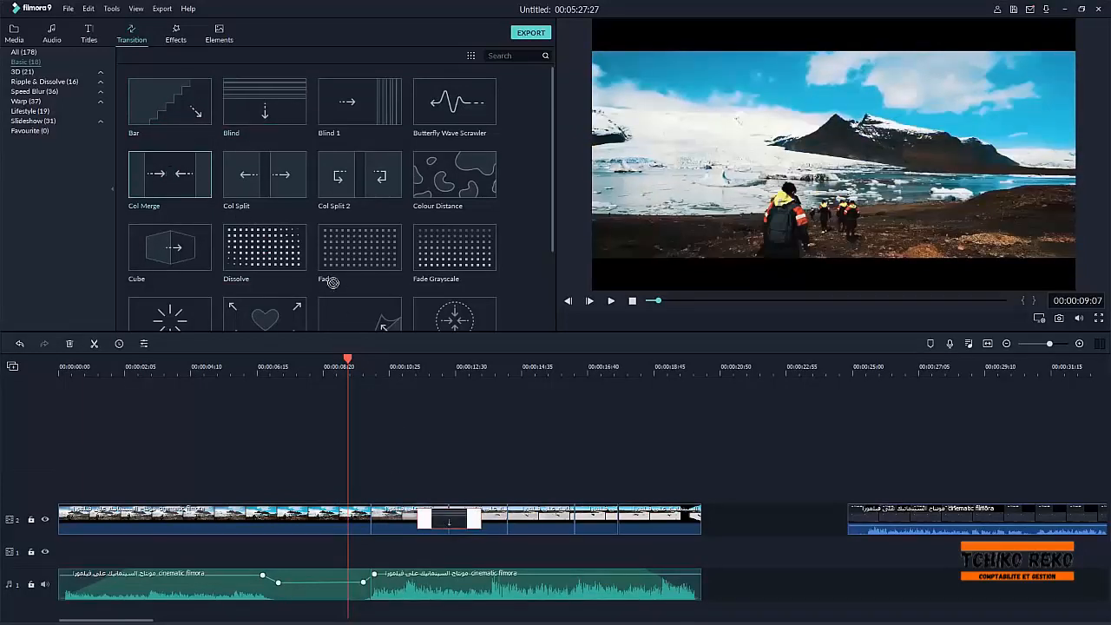
pyautogui.moveTo(480, 453); pyautogui.dragTo(508, 521)
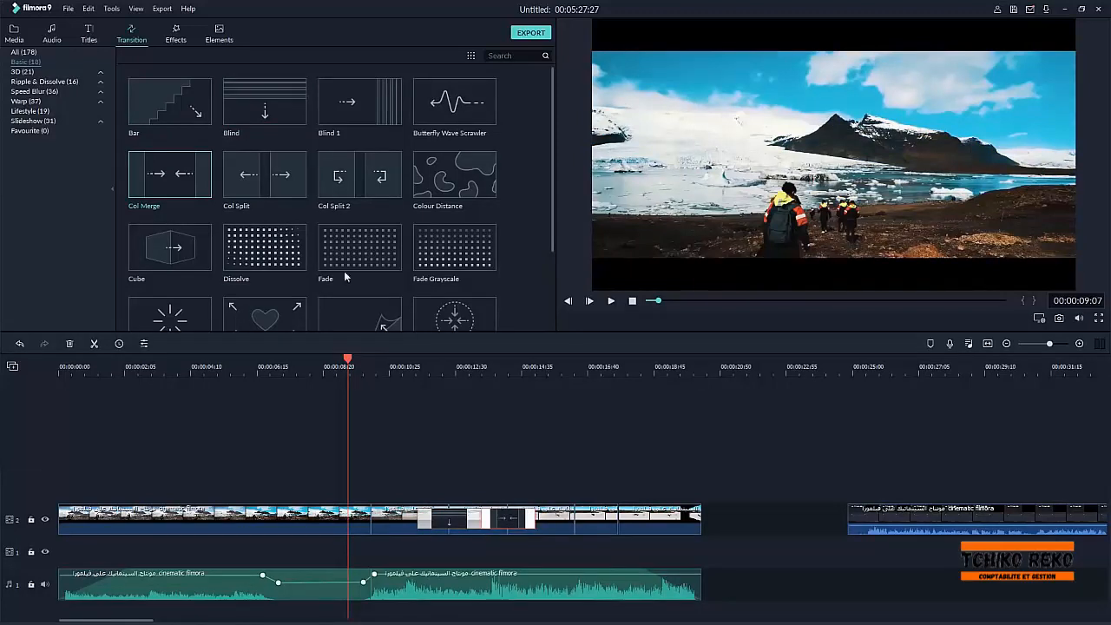
pyautogui.moveTo(359, 101); pyautogui.dragTo(578, 518)
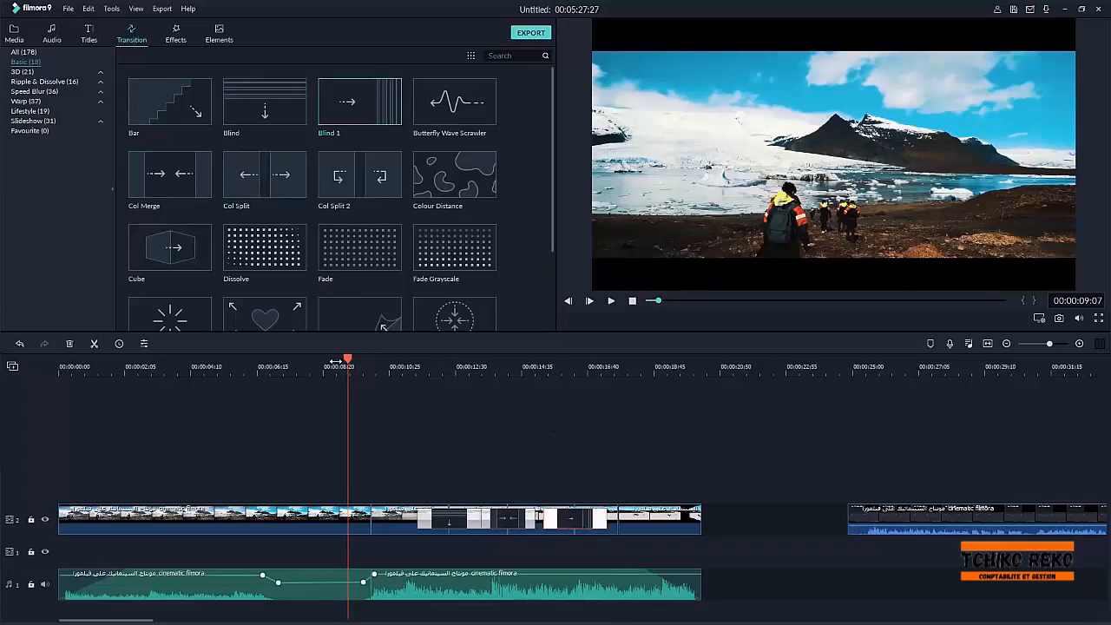
pyautogui.moveTo(349, 360); pyautogui.dragTo(584, 402)
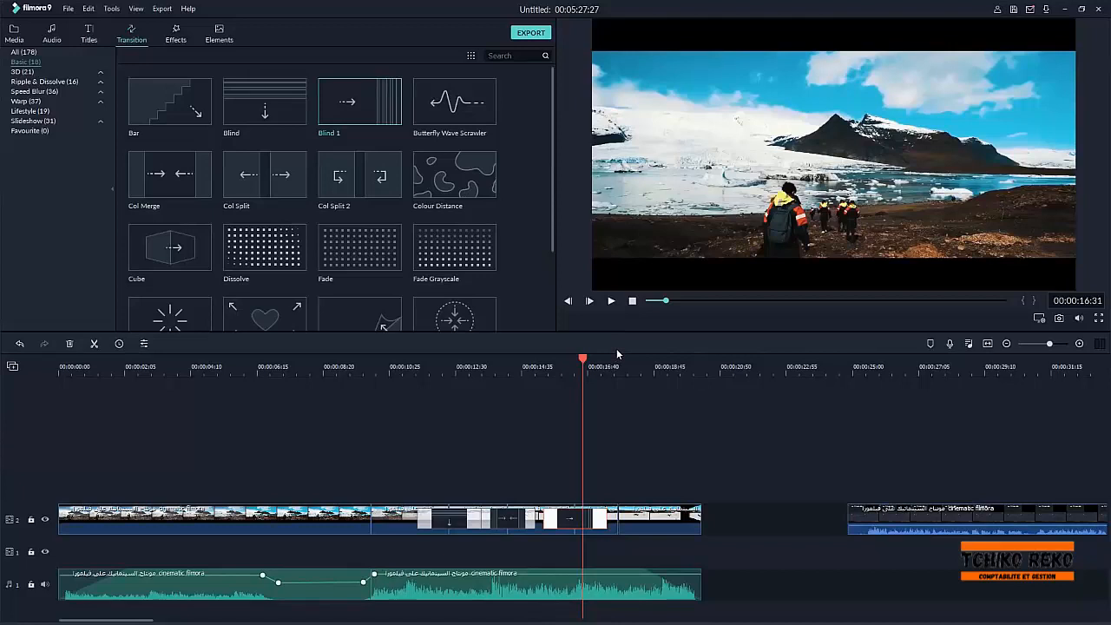
pyautogui.press('space')
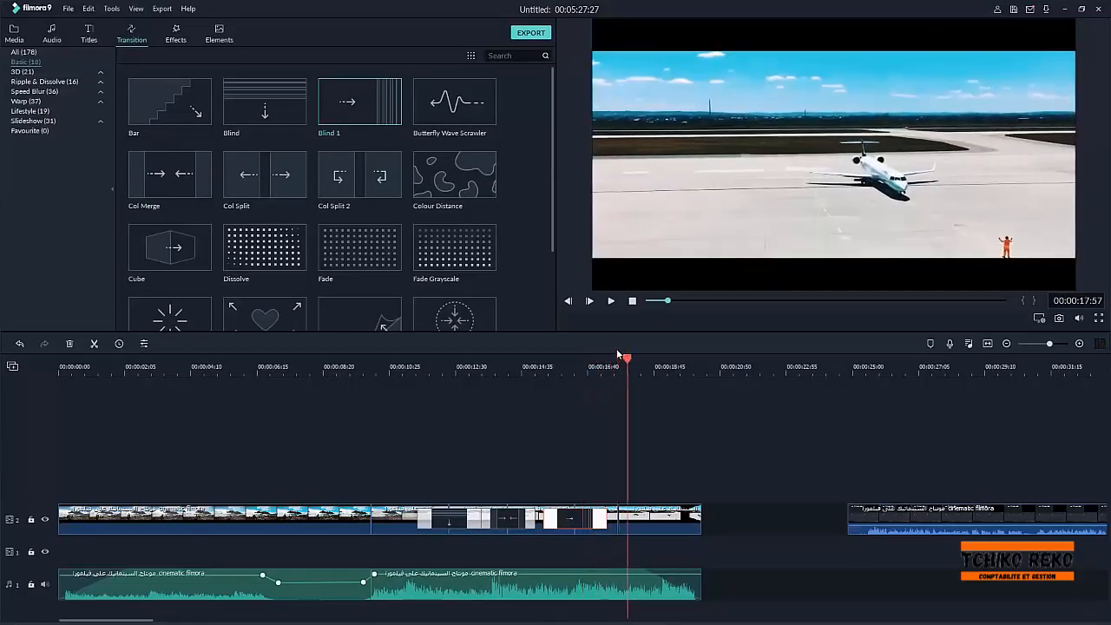
# - Add the Light Leak 1 overlay to video track 1, starting at about 1.8 seconds, and scrub through it
pyautogui.click(178, 35)
pyautogui.scroll(-3, 237, 148)
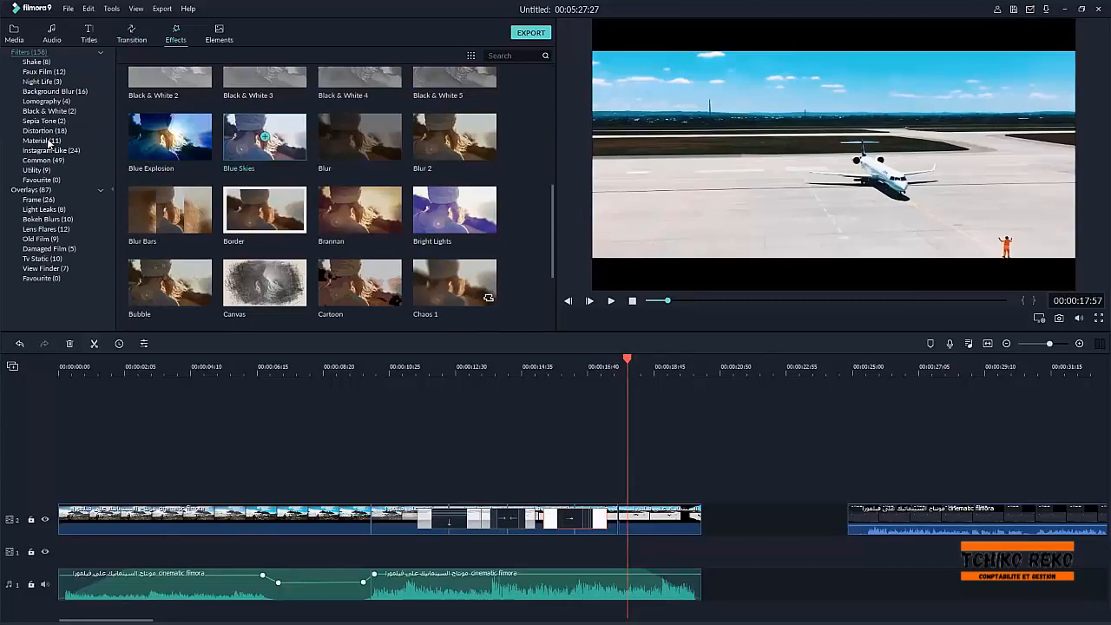
pyautogui.click(43, 209)
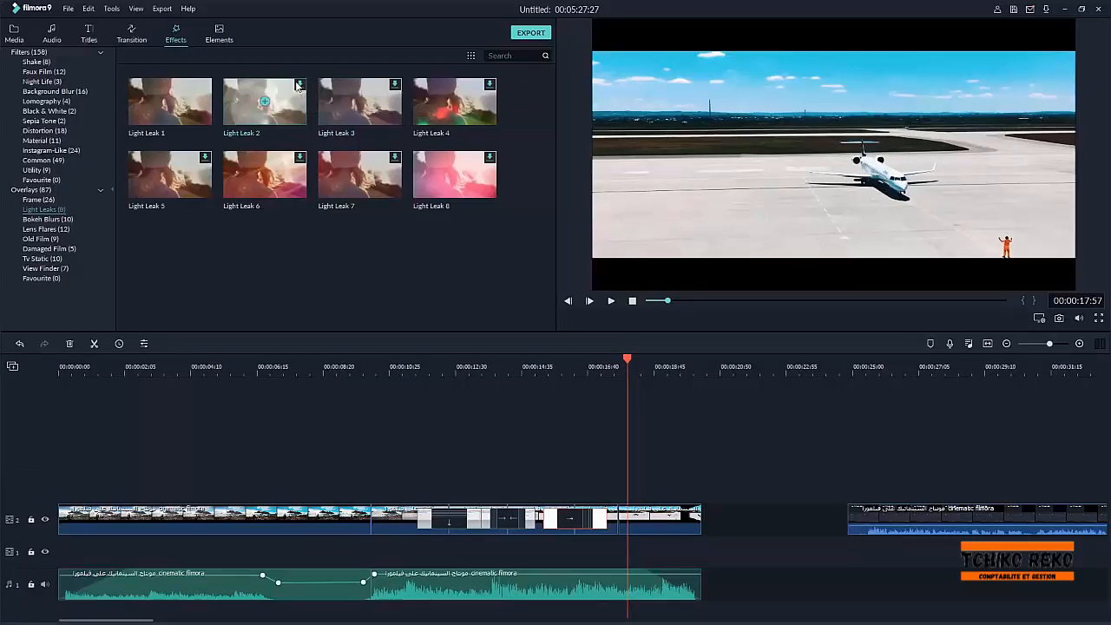
pyautogui.click(193, 104)
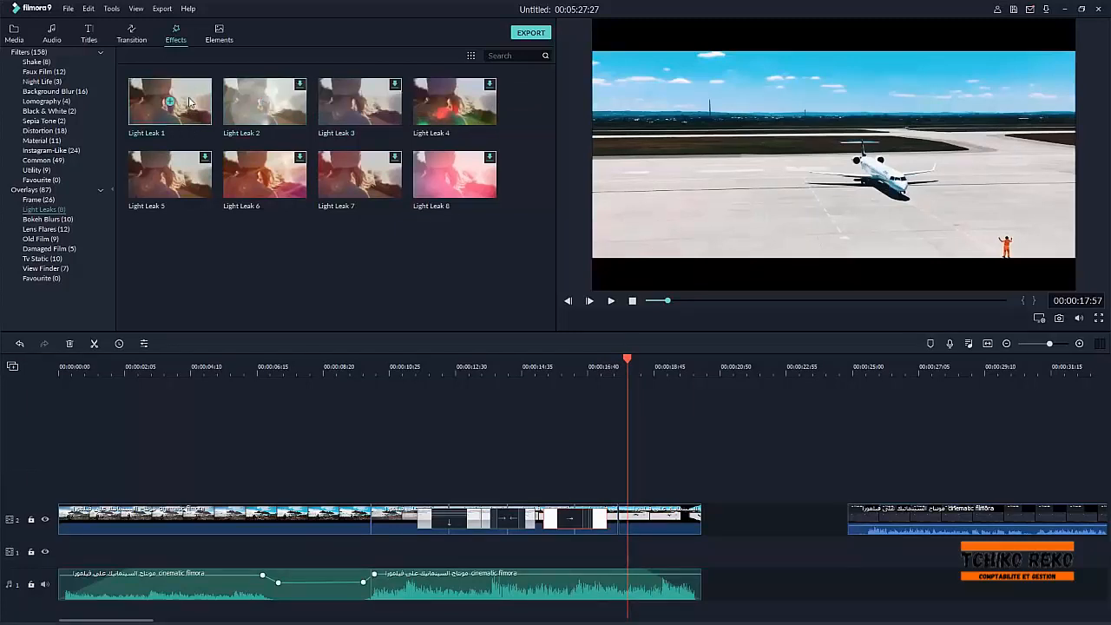
pyautogui.moveTo(193, 104); pyautogui.dragTo(116, 549)
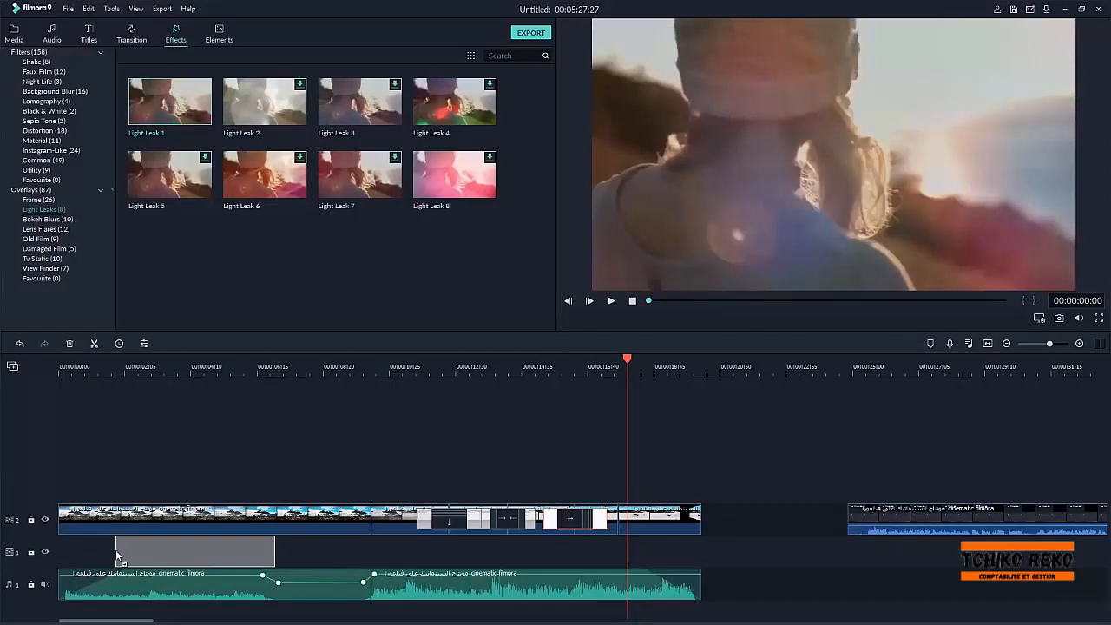
pyautogui.click(149, 366)
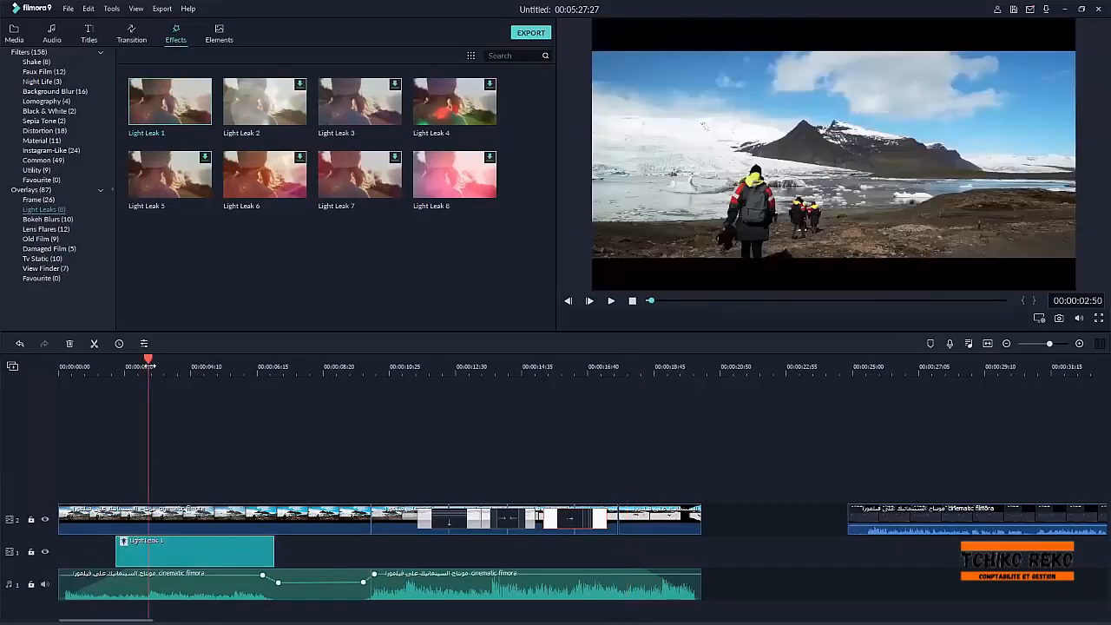
pyautogui.moveTo(149, 364); pyautogui.dragTo(170, 364)
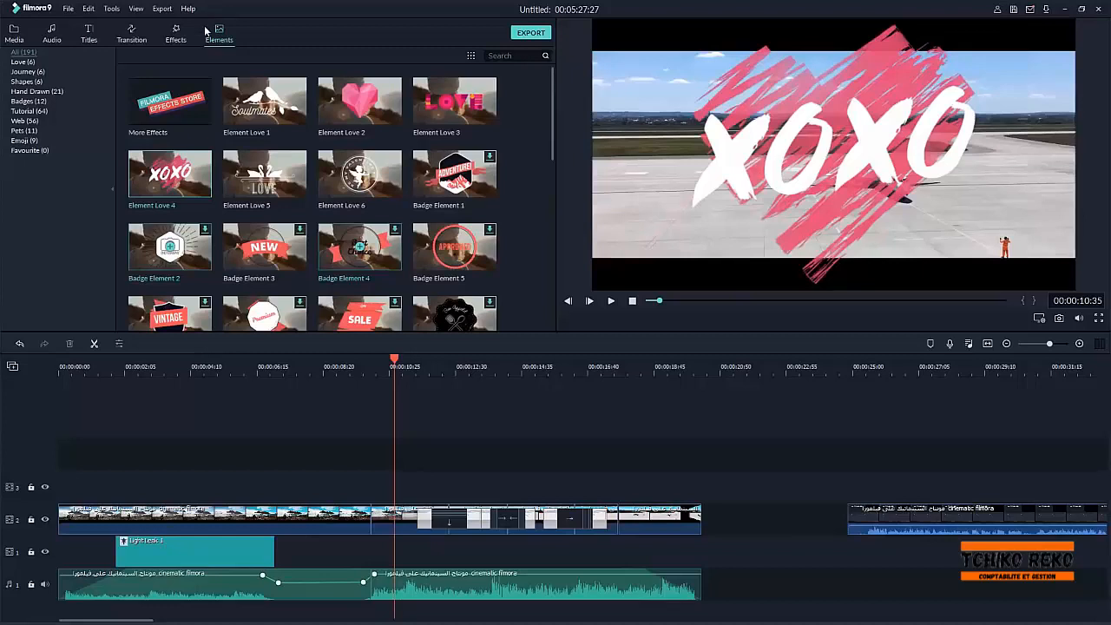
# - Add Element Love 4 to the track above the main video, starting at 00:00:10:35, and preview it
pyautogui.click(215, 34)
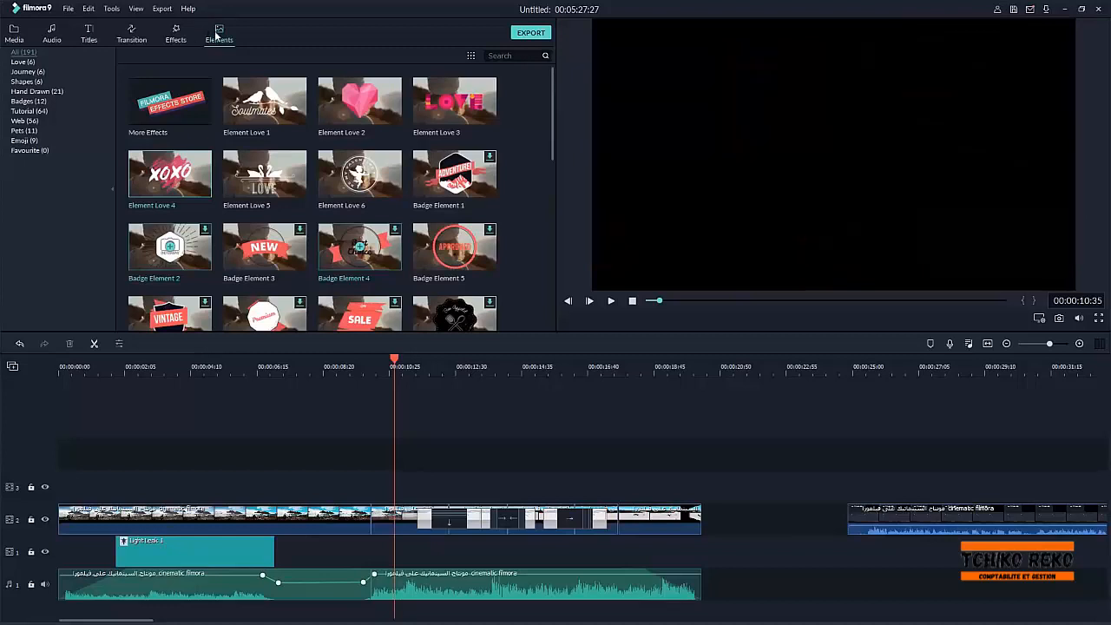
pyautogui.moveTo(181, 160); pyautogui.dragTo(397, 477)
pyautogui.moveTo(396, 359); pyautogui.dragTo(448, 368)
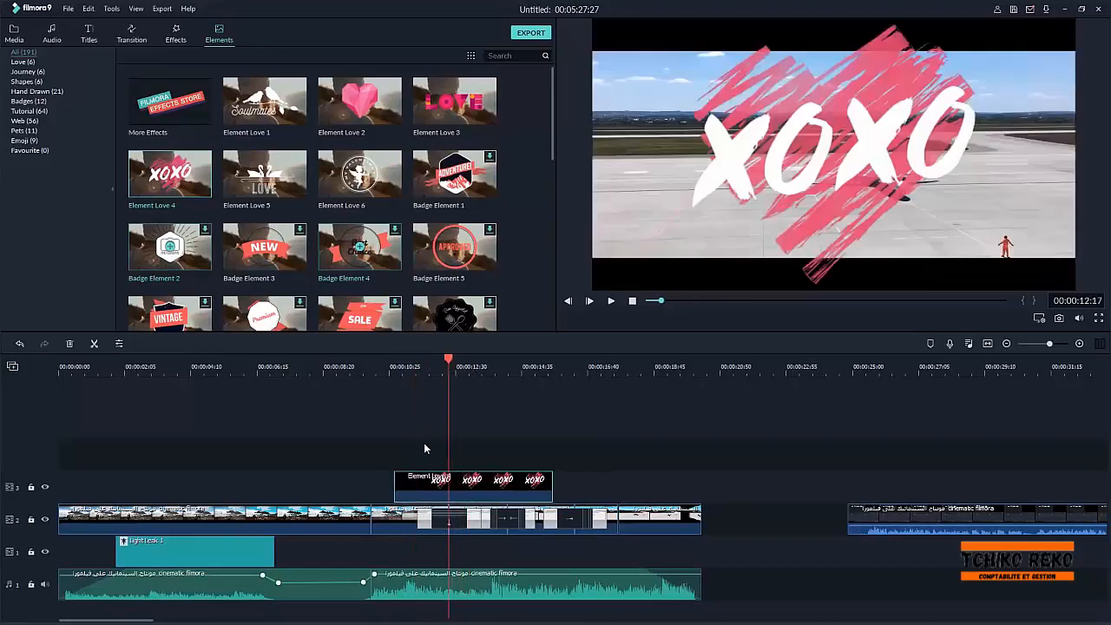
# - Shift the XOXO element to start at about 11.2 seconds, trying it below the main video before returning it to the upper track
pyautogui.moveTo(454, 483); pyautogui.dragTo(472, 483)
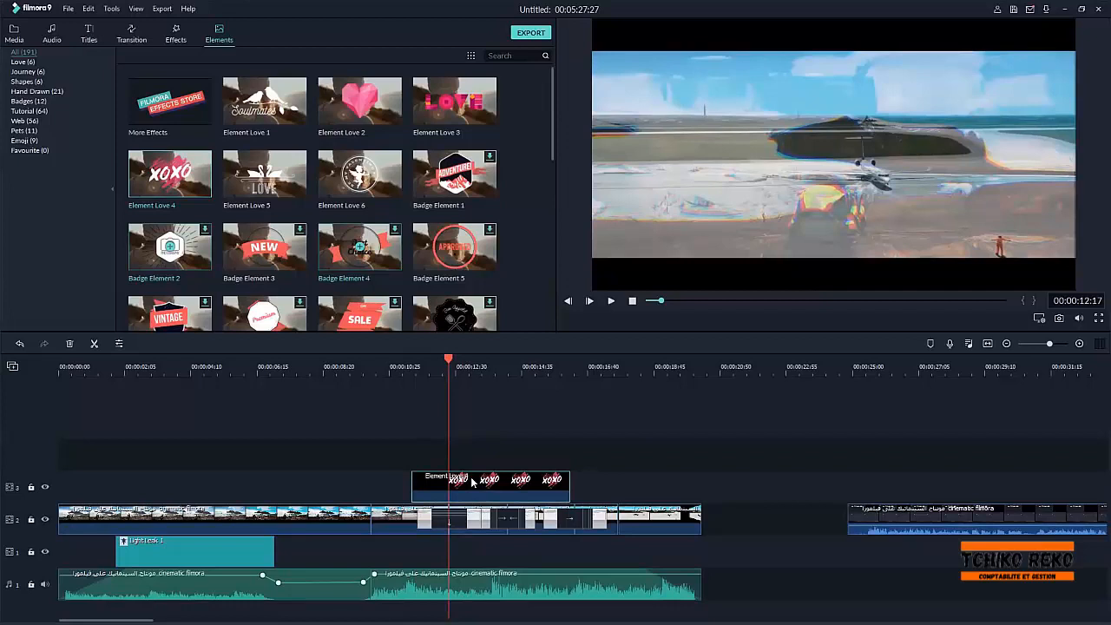
pyautogui.moveTo(472, 482); pyautogui.dragTo(471, 547)
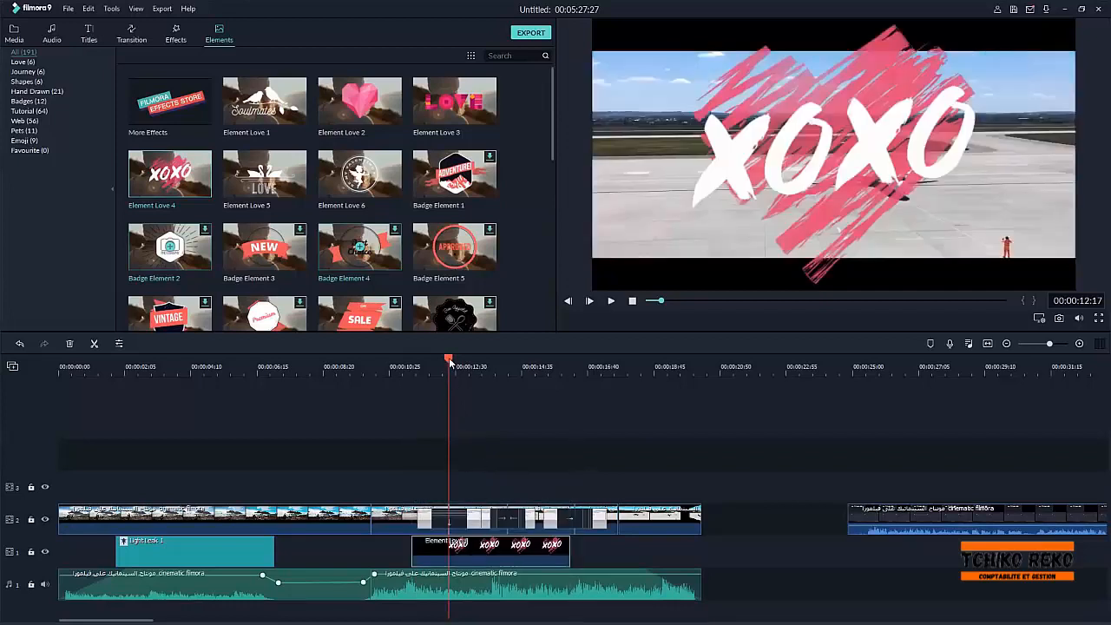
pyautogui.moveTo(451, 362); pyautogui.dragTo(501, 368)
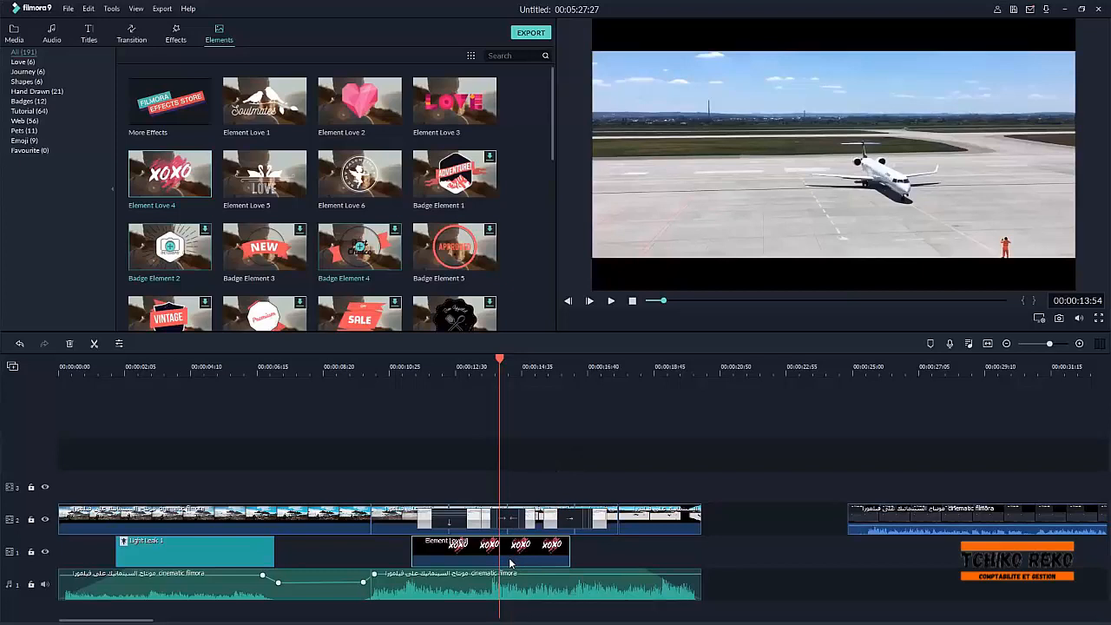
pyautogui.moveTo(509, 563); pyautogui.dragTo(509, 492)
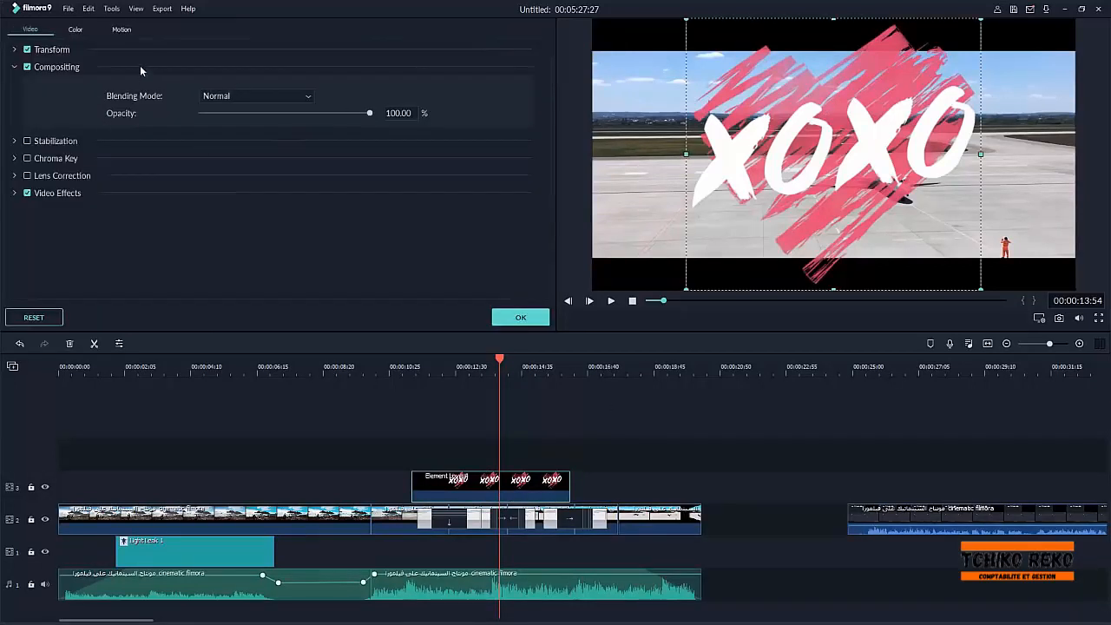
# - Scale the XOXO element to 67.59% in its transform settings and accept the change
pyautogui.click(15, 49)
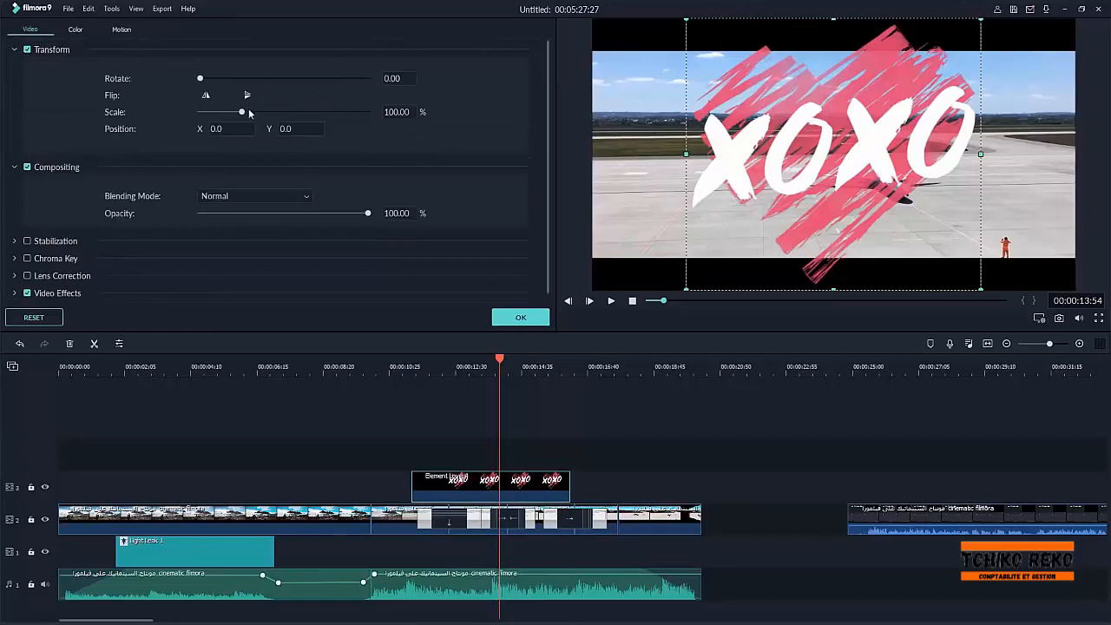
pyautogui.moveTo(241, 112); pyautogui.dragTo(228, 114)
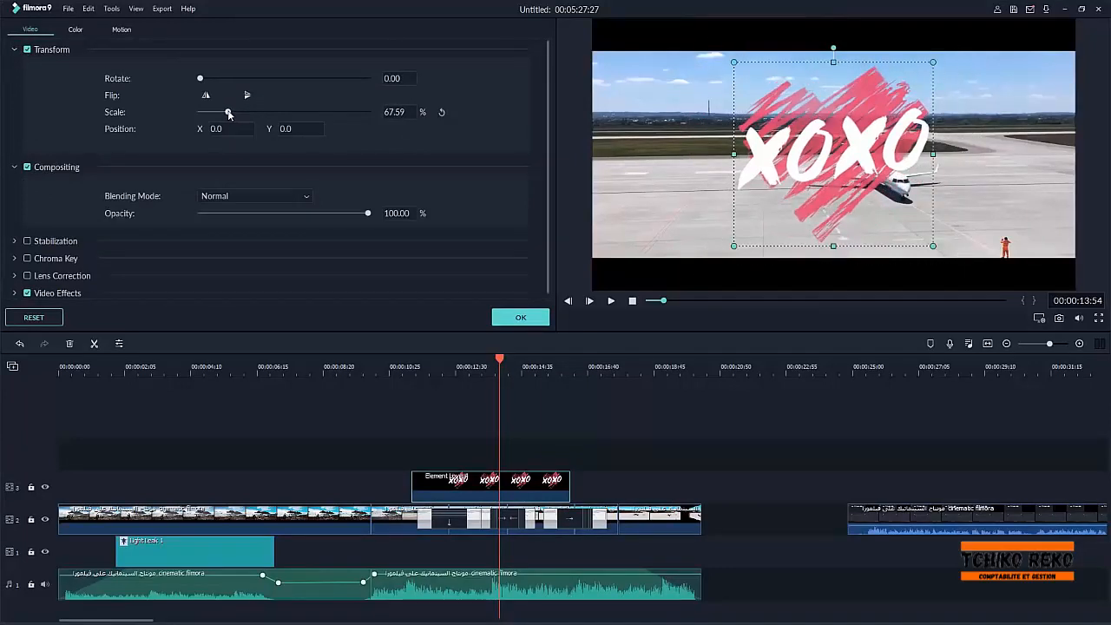
pyautogui.click(515, 321)
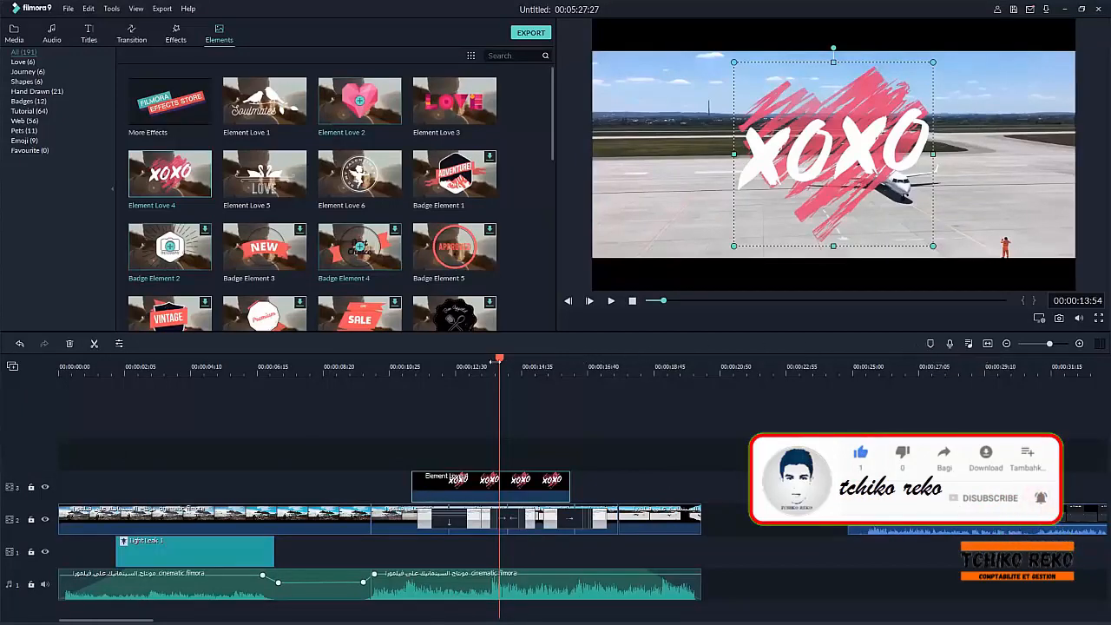
# - Place a timeline marker at 00:00:07:23, and move the playhead to 00:00:13:38
pyautogui.moveTo(492, 361); pyautogui.dragTo(342, 354)
pyautogui.click(224, 372)
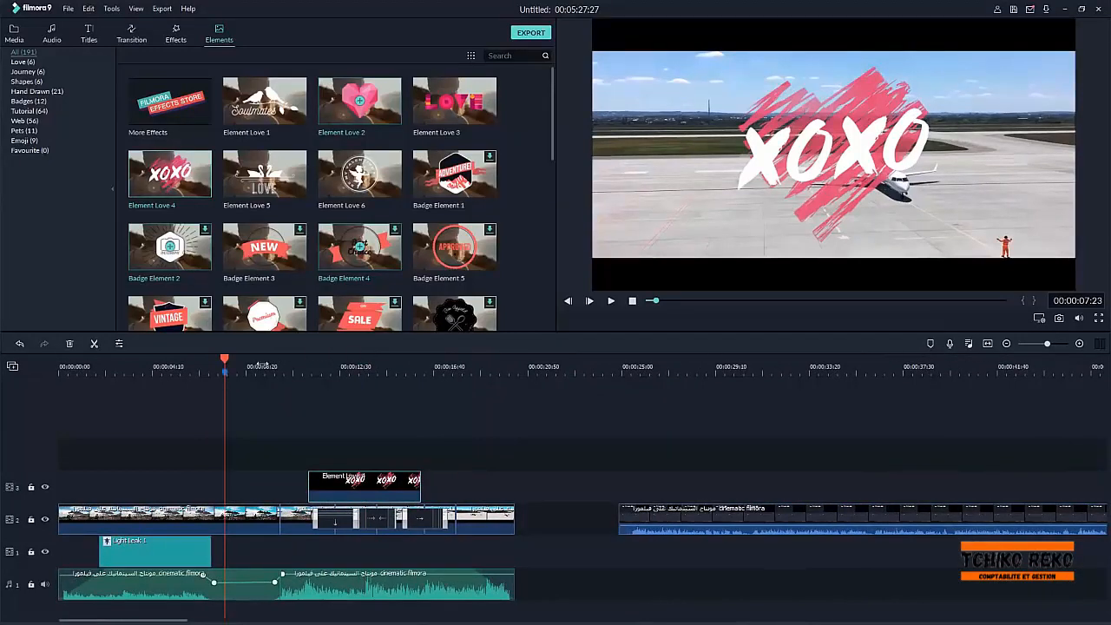
pyautogui.moveTo(226, 362); pyautogui.dragTo(368, 375)
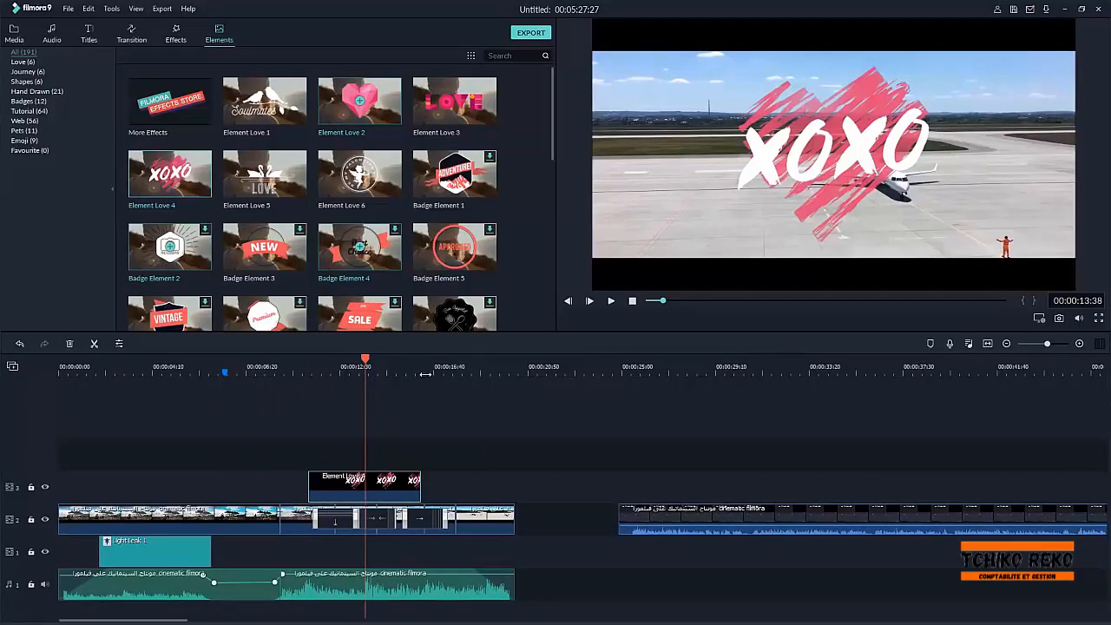
# - Set the timeline marker's color to green and place it at 00:00:14:21, and move the playhead to 00:00:21:17
pyautogui.doubleClick(374, 371)
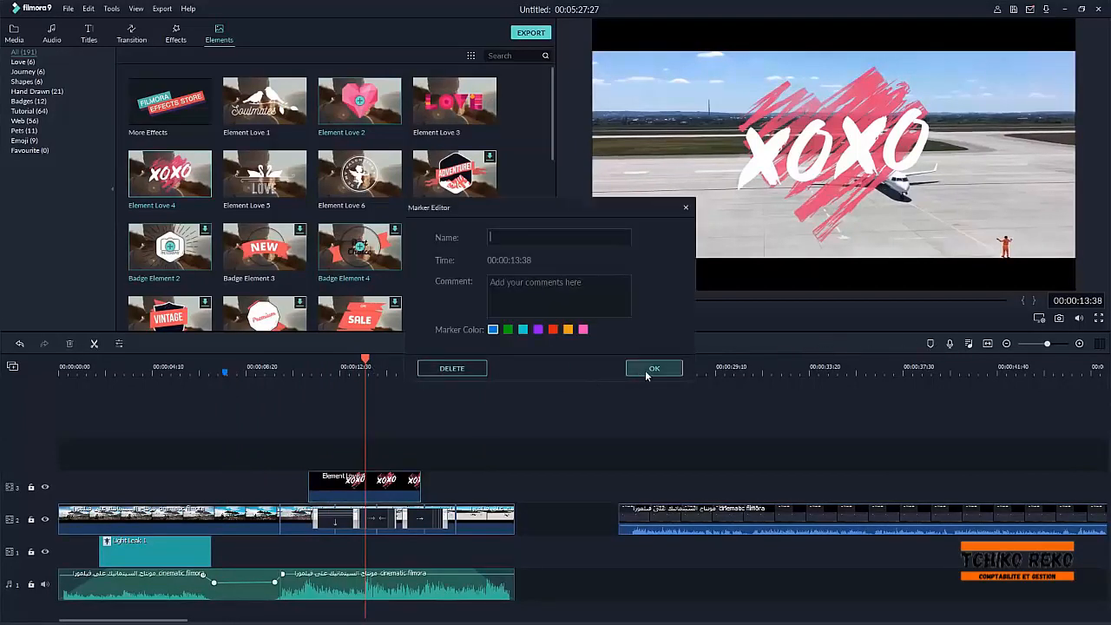
pyautogui.click(509, 330)
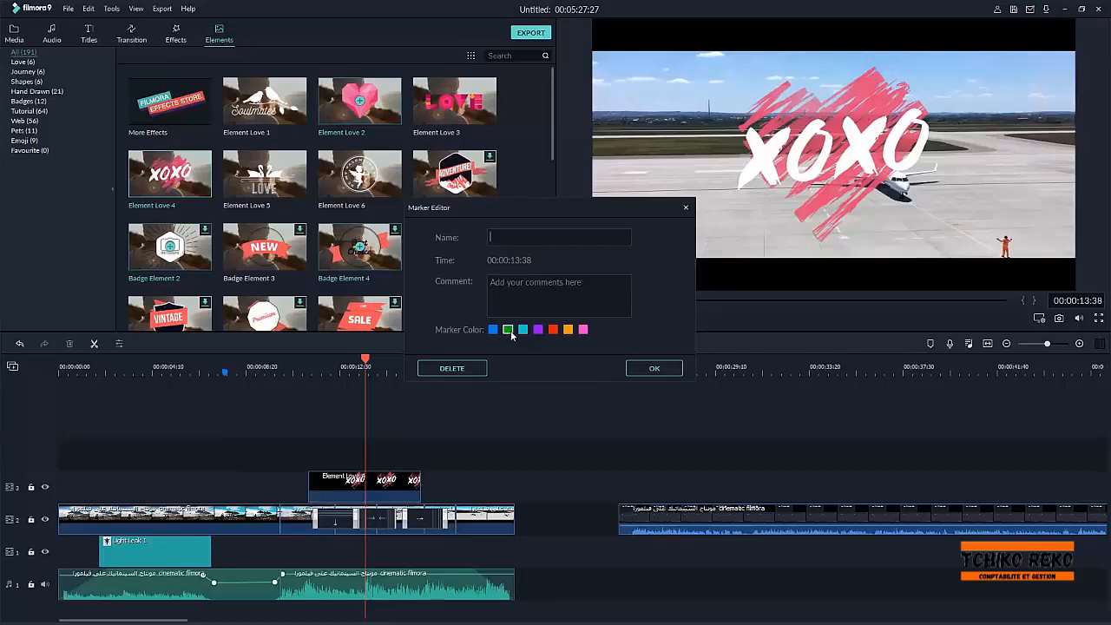
pyautogui.click(654, 368)
pyautogui.moveTo(363, 359); pyautogui.dragTo(384, 373)
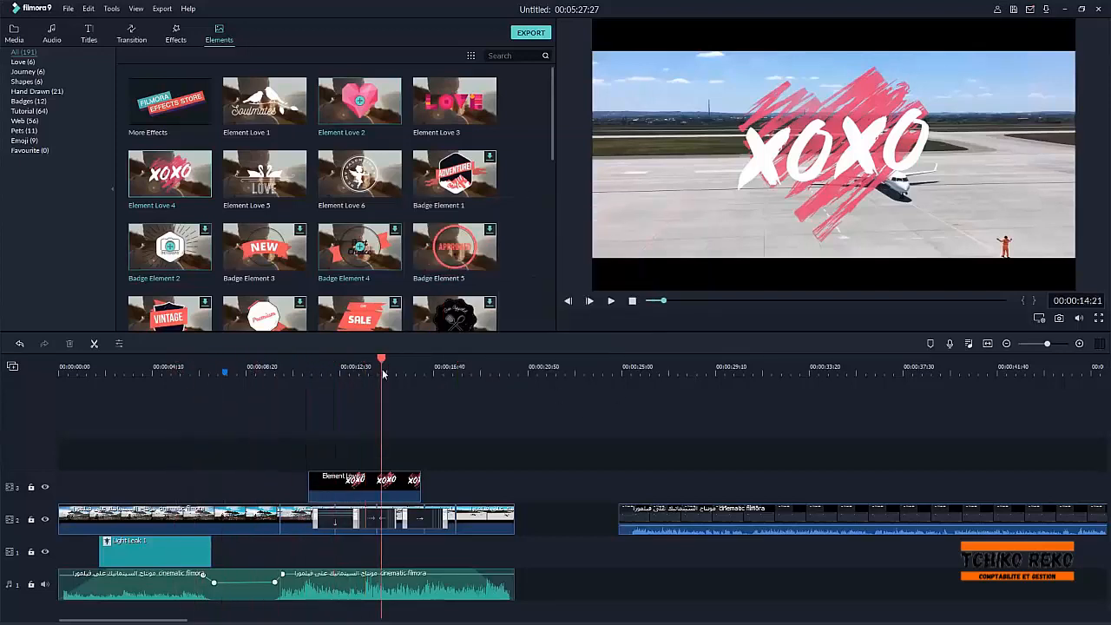
pyautogui.click(931, 345)
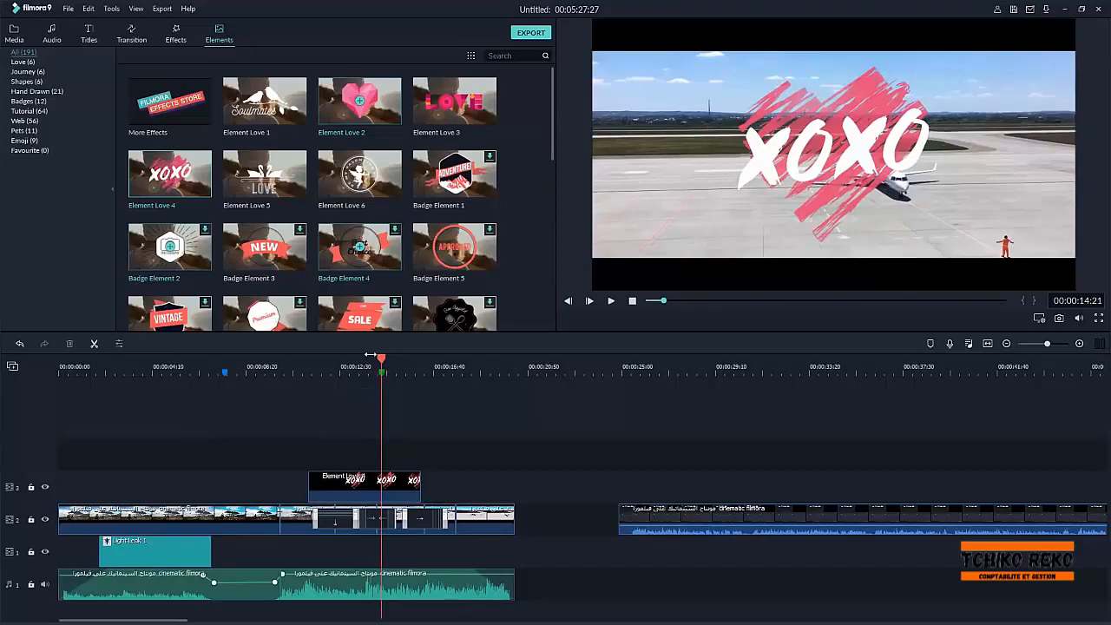
pyautogui.moveTo(382, 361); pyautogui.dragTo(592, 361)
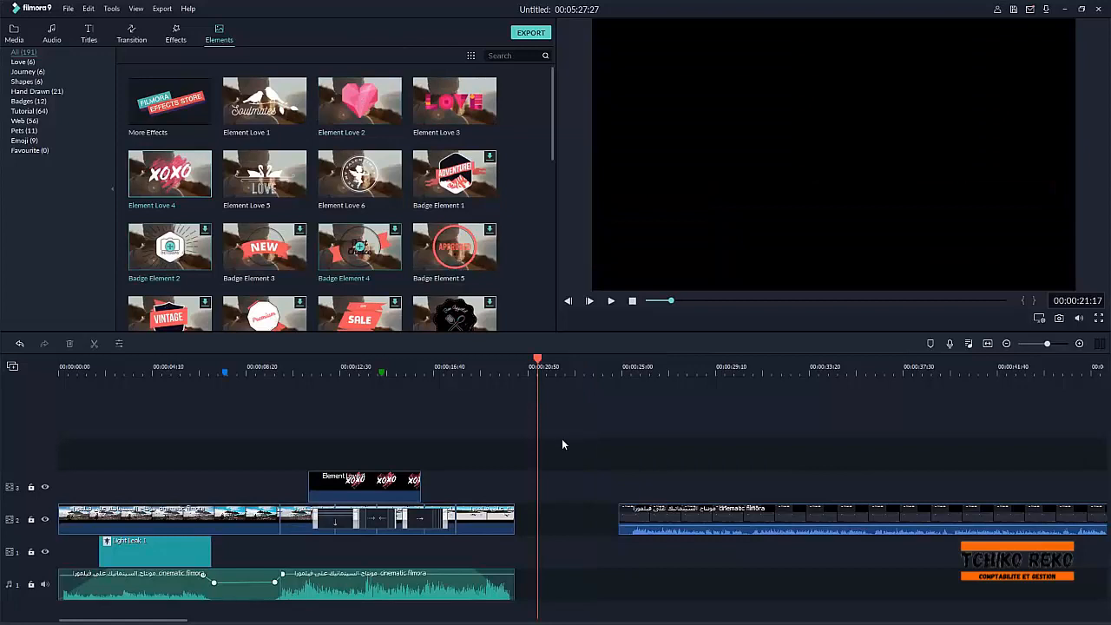
pyautogui.rightClick(616, 457)
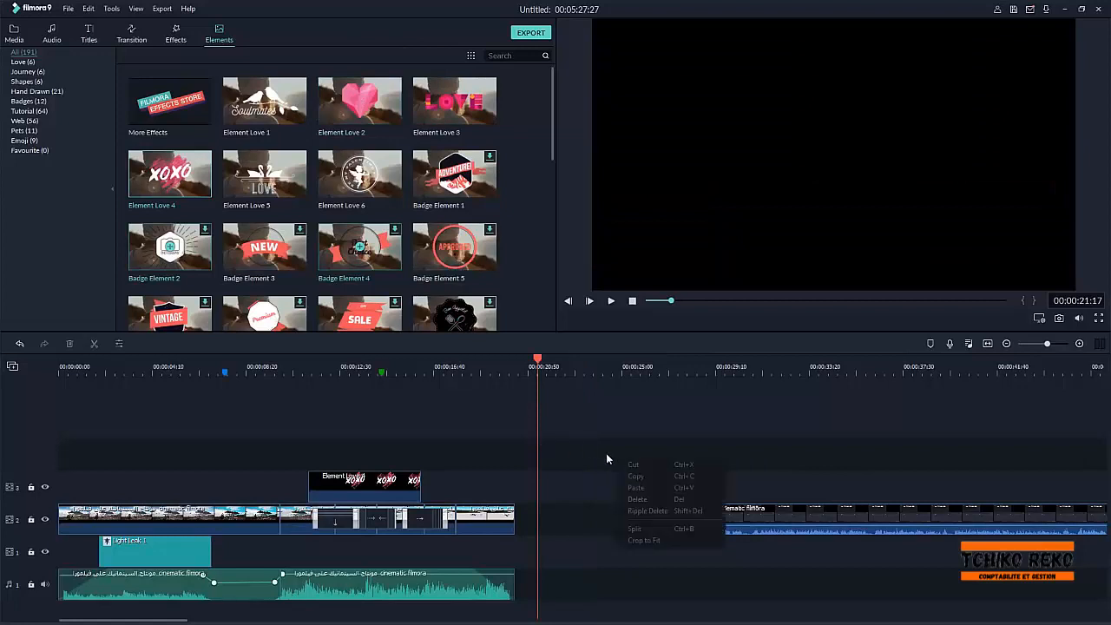
pyautogui.click(606, 453)
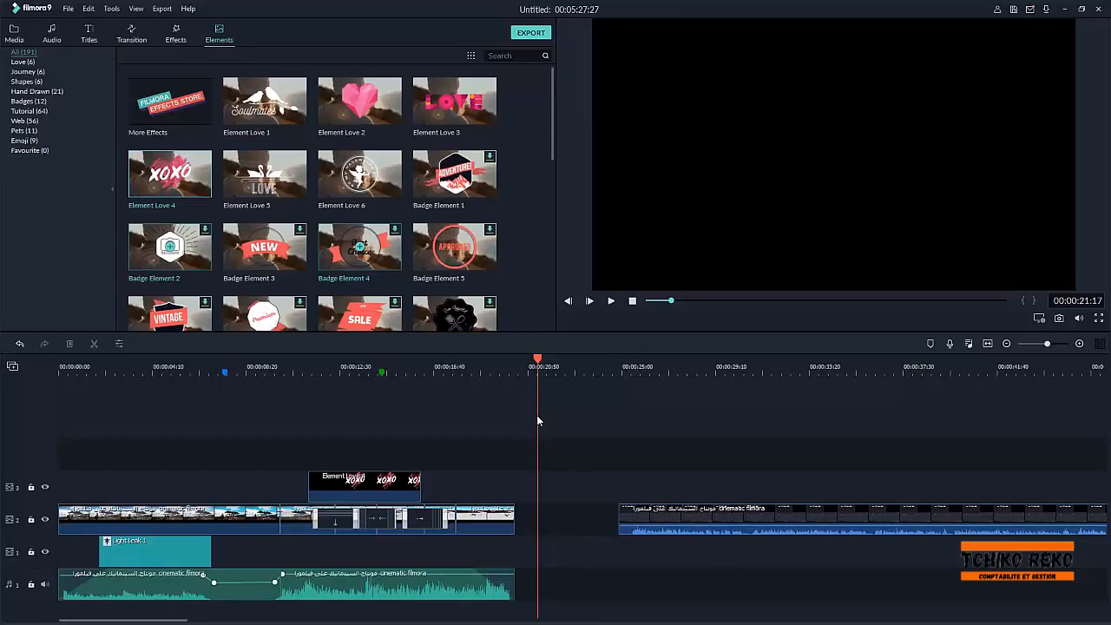
pyautogui.click(69, 9)
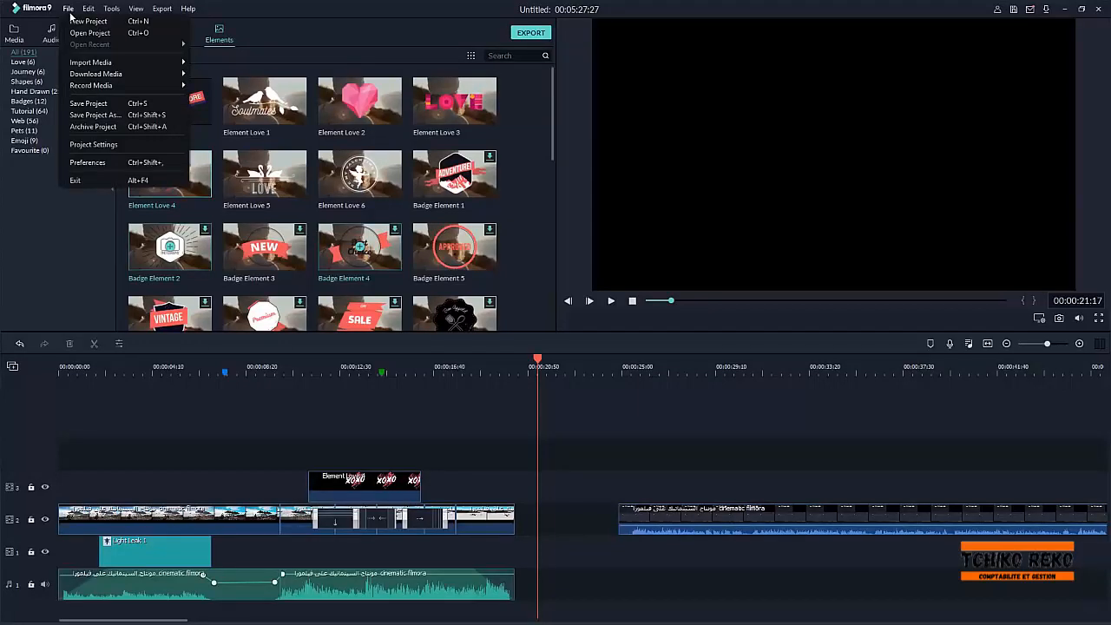
pyautogui.click(568, 388)
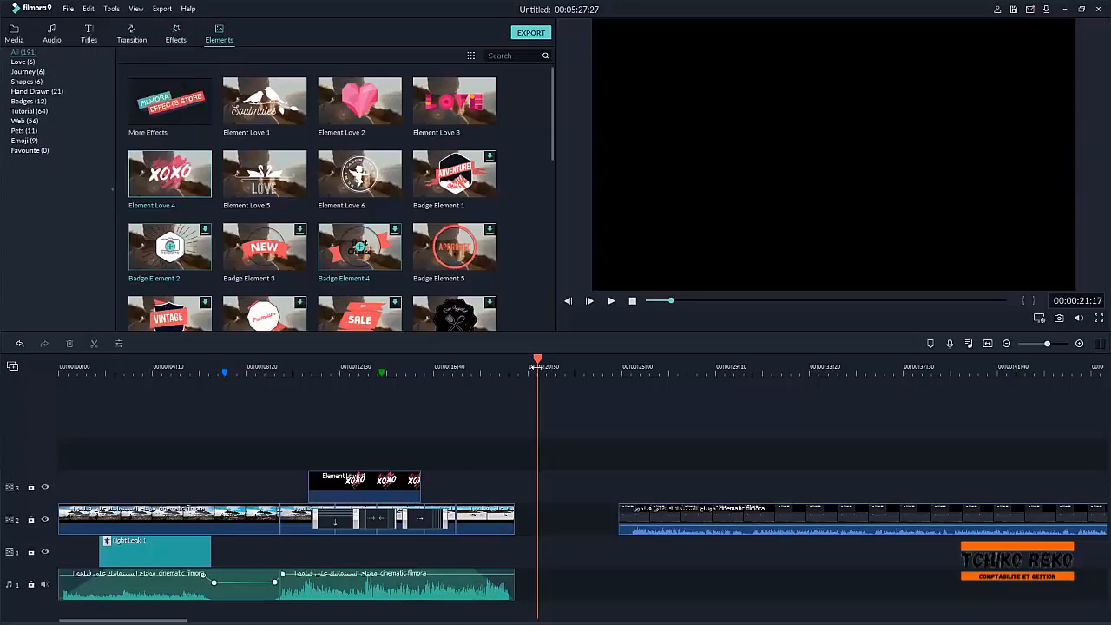
pyautogui.click(89, 10)
pyautogui.click(91, 13)
pyautogui.click(88, 10)
pyautogui.click(90, 11)
pyautogui.click(139, 10)
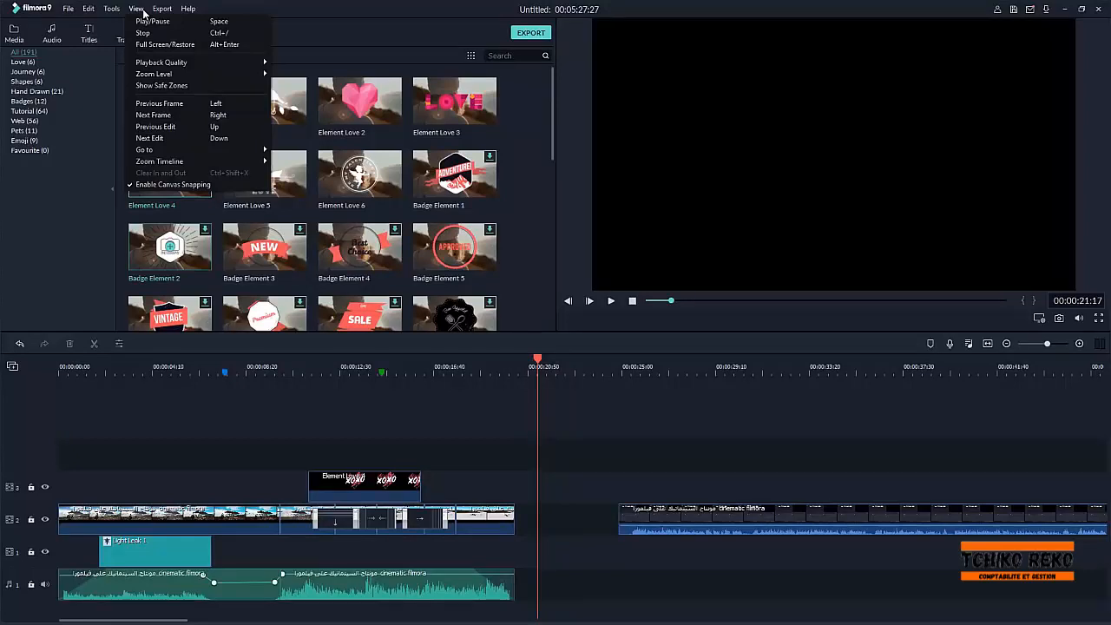
pyautogui.moveTo(171, 9)
pyautogui.click(459, 6)
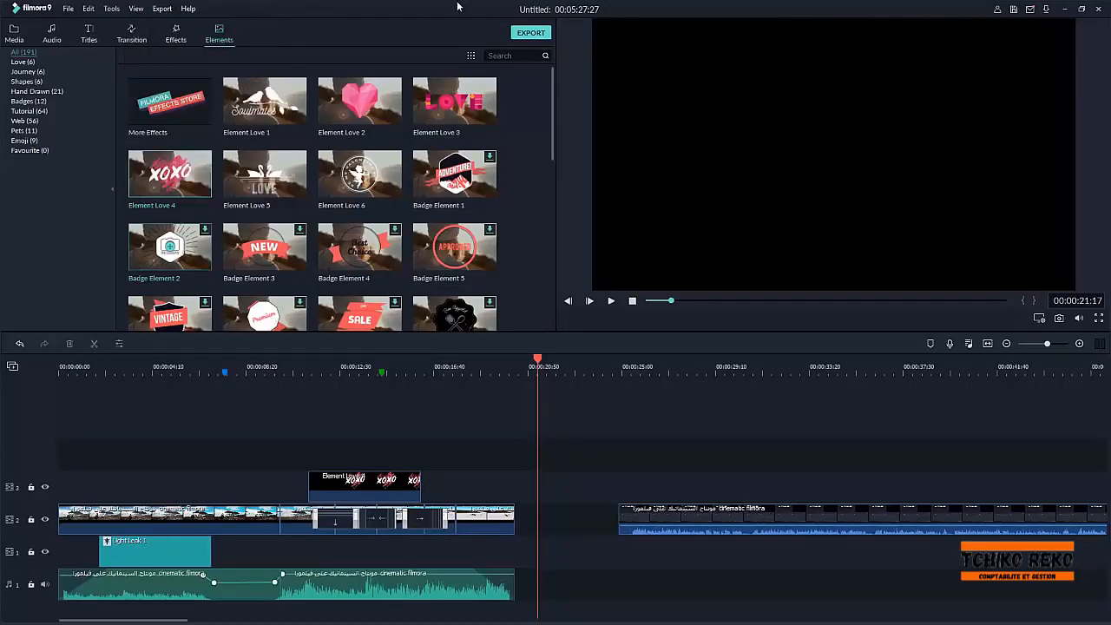
# - Open the export window and compare the format lists for Local and Device output
pyautogui.click(531, 34)
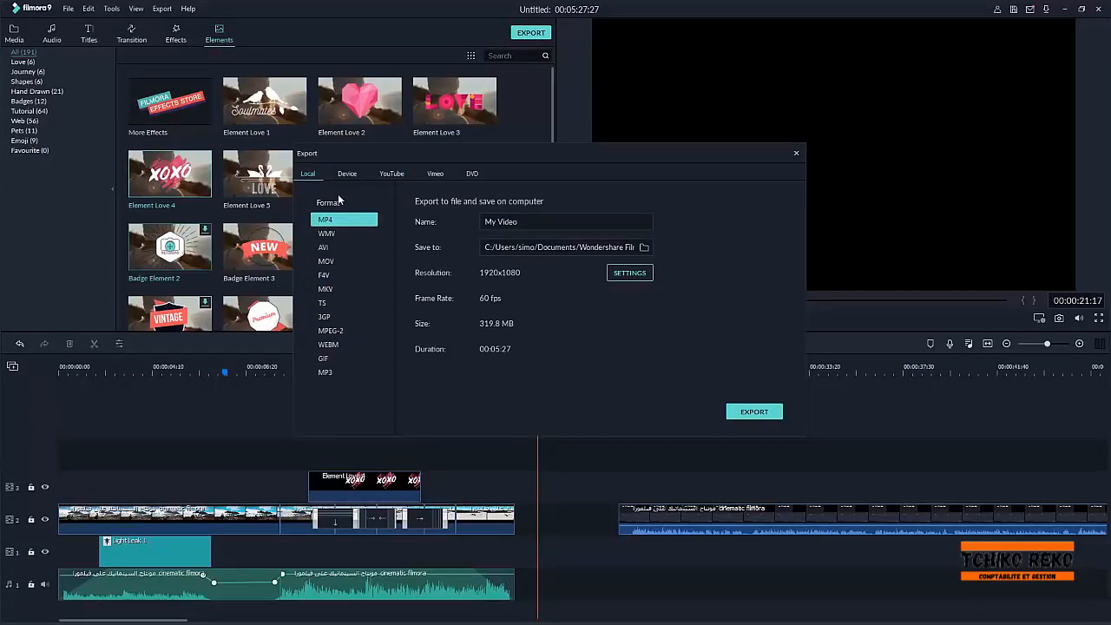
pyautogui.click(346, 174)
pyautogui.click(310, 174)
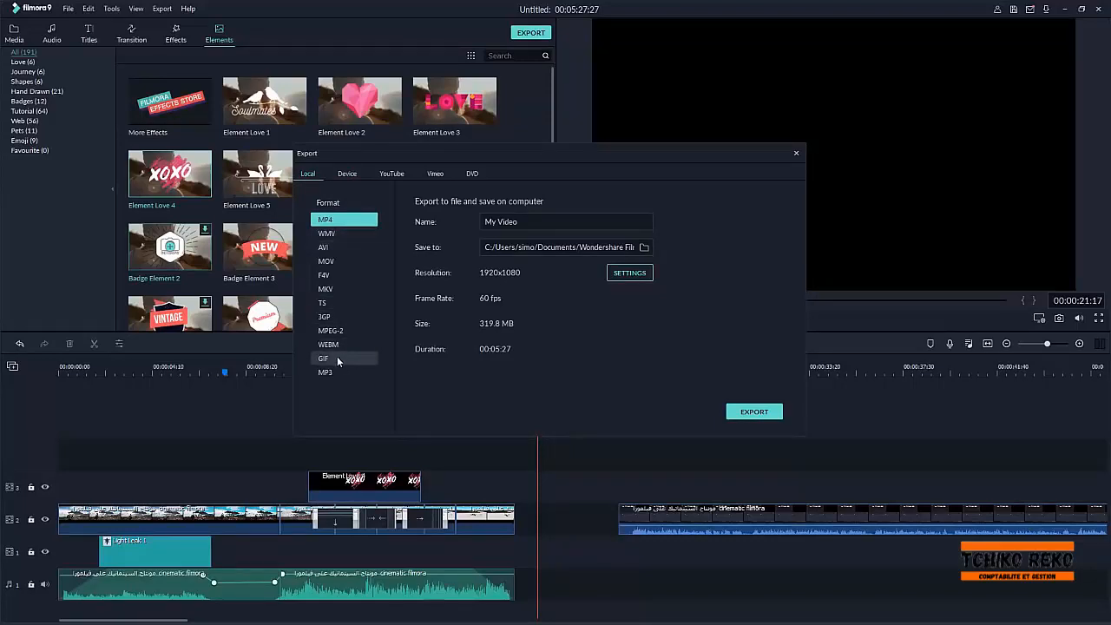
pyautogui.moveTo(398, 150); pyautogui.dragTo(368, 151)
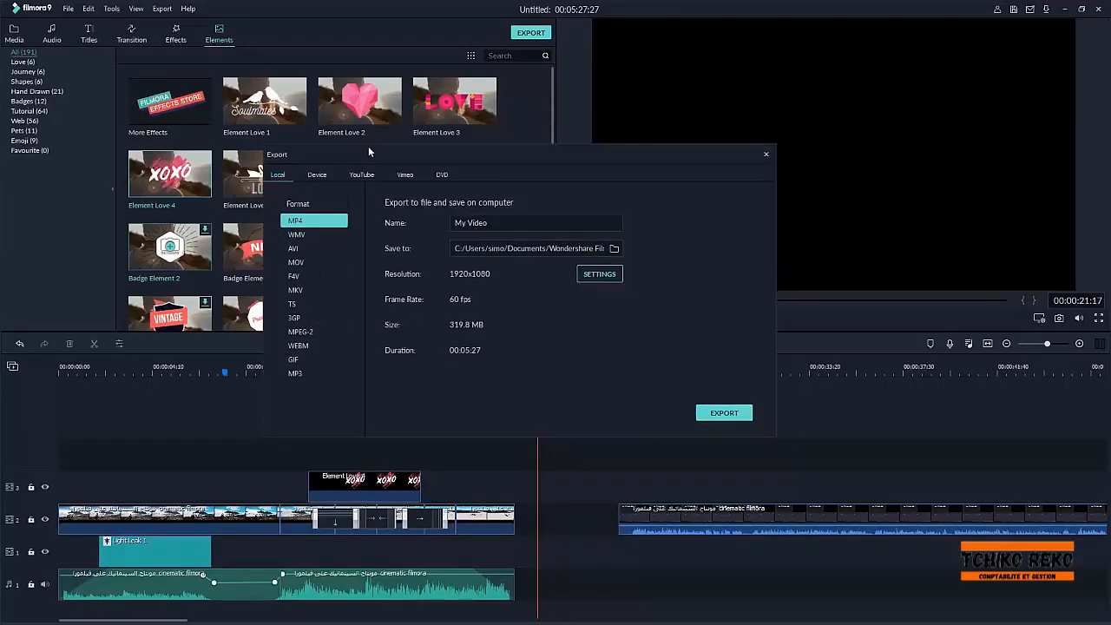
pyautogui.click(325, 175)
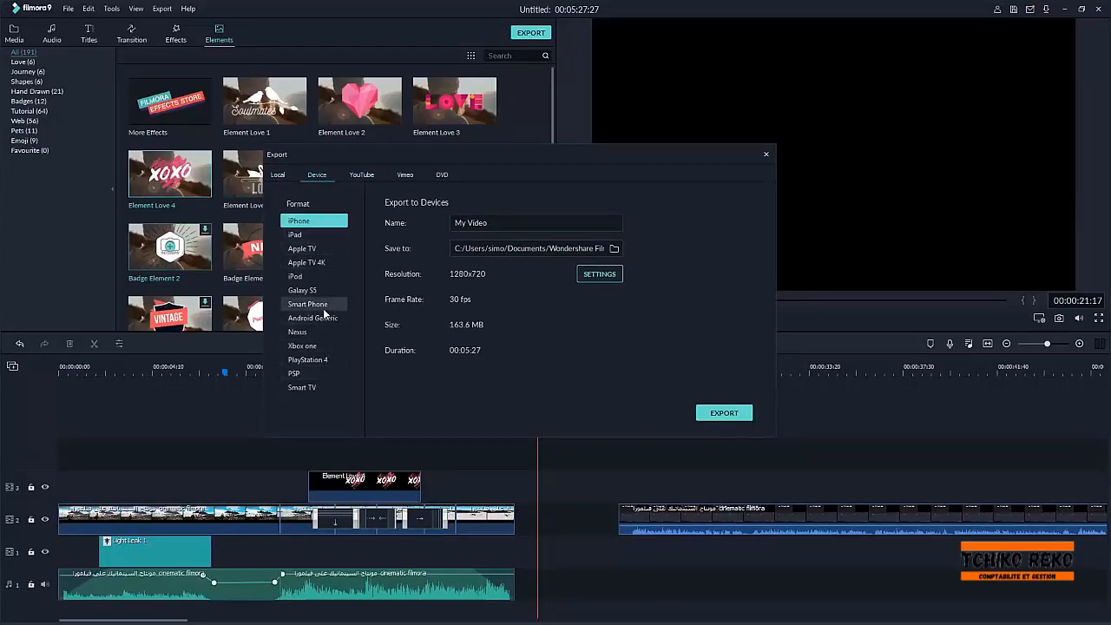
pyautogui.click(278, 175)
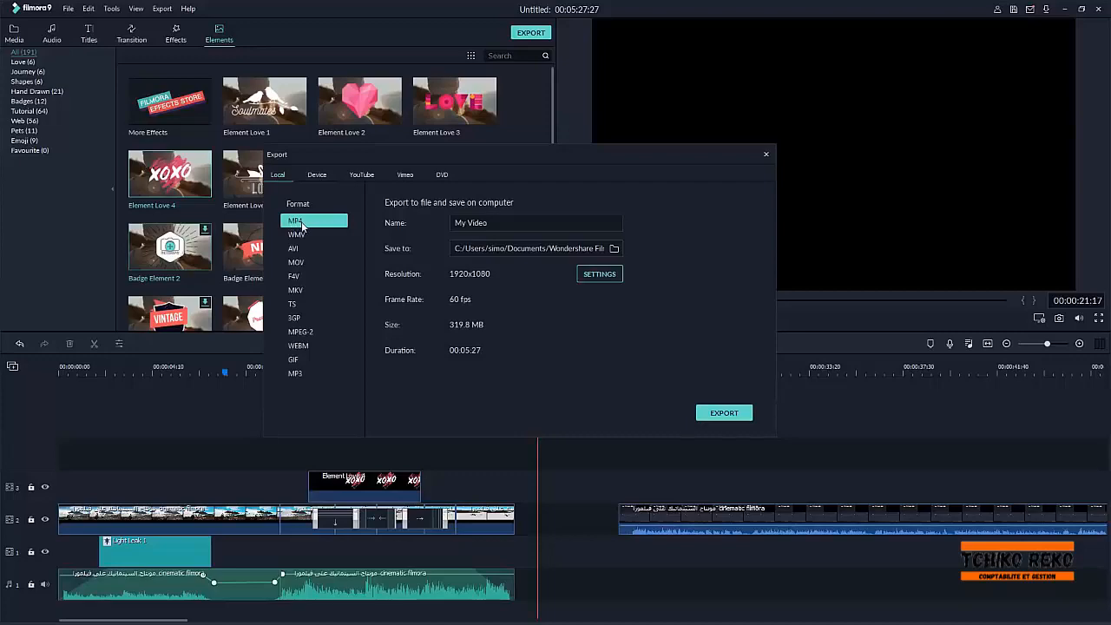
# - Examine the resolution, frame rate and bit rate options in the MP4 export settings, leaving them unchanged
pyautogui.click(597, 274)
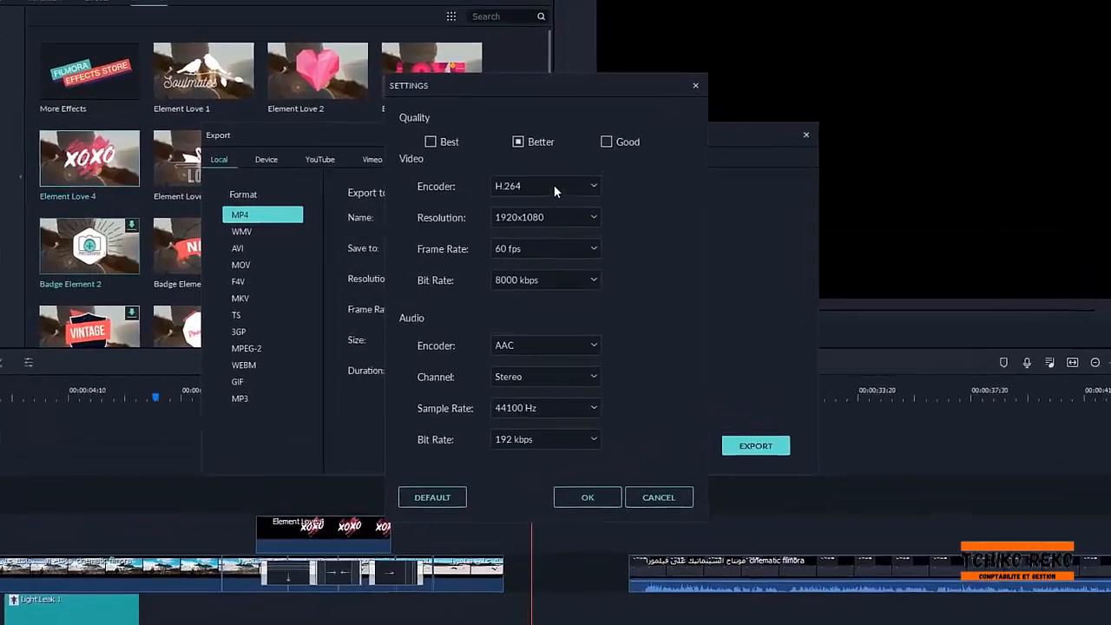
pyautogui.click(550, 214)
pyautogui.click(551, 213)
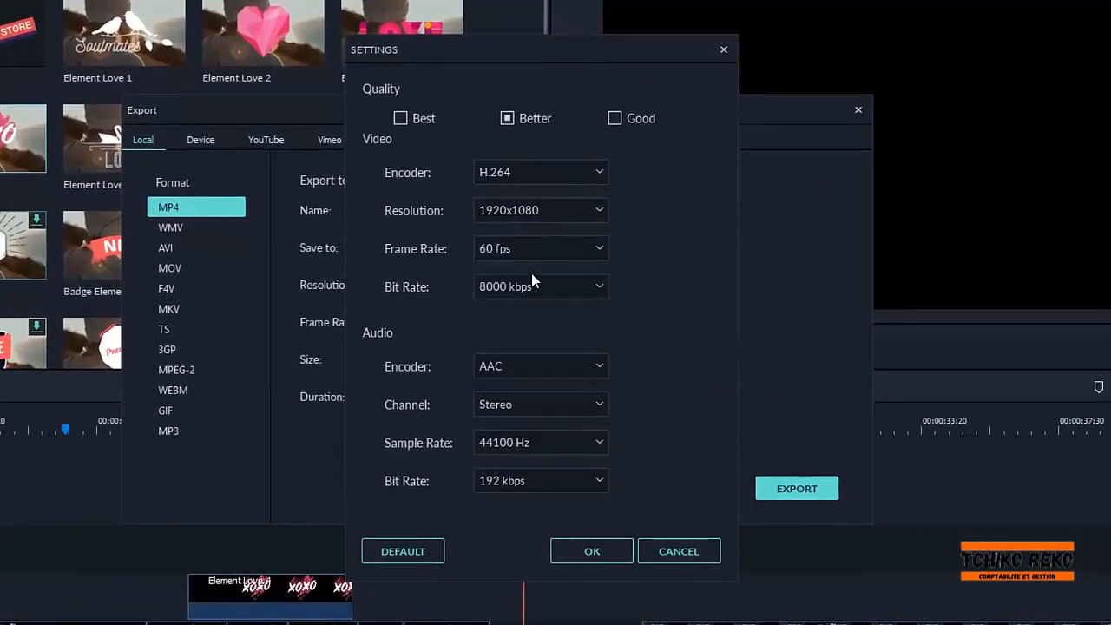
pyautogui.click(539, 255)
pyautogui.click(539, 256)
pyautogui.click(523, 258)
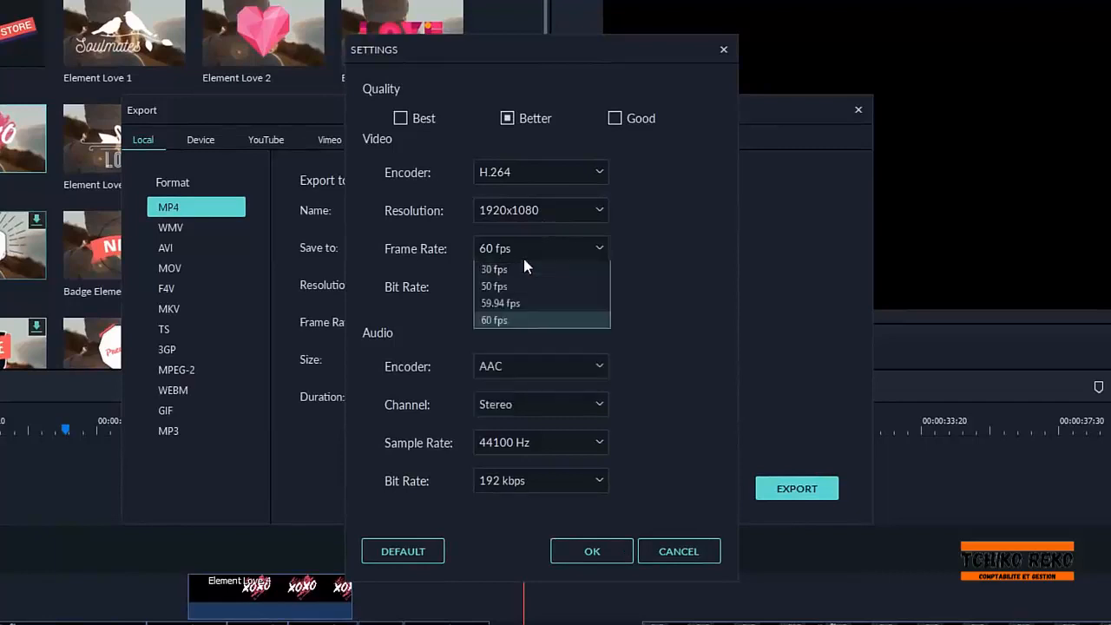
pyautogui.click(526, 249)
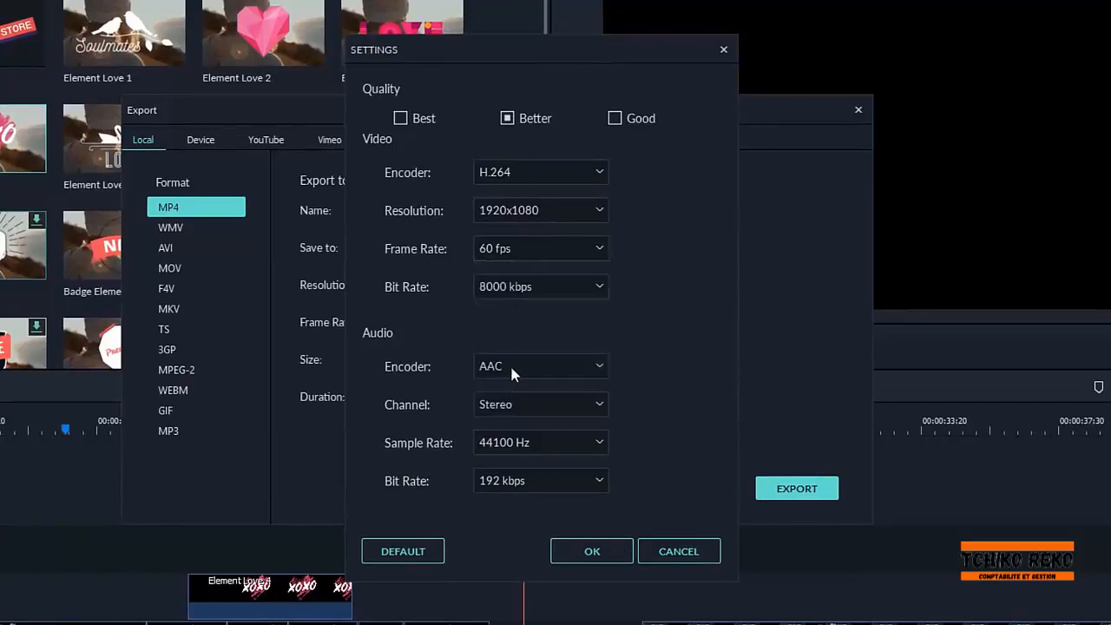
pyautogui.click(564, 284)
pyautogui.click(564, 285)
pyautogui.click(724, 50)
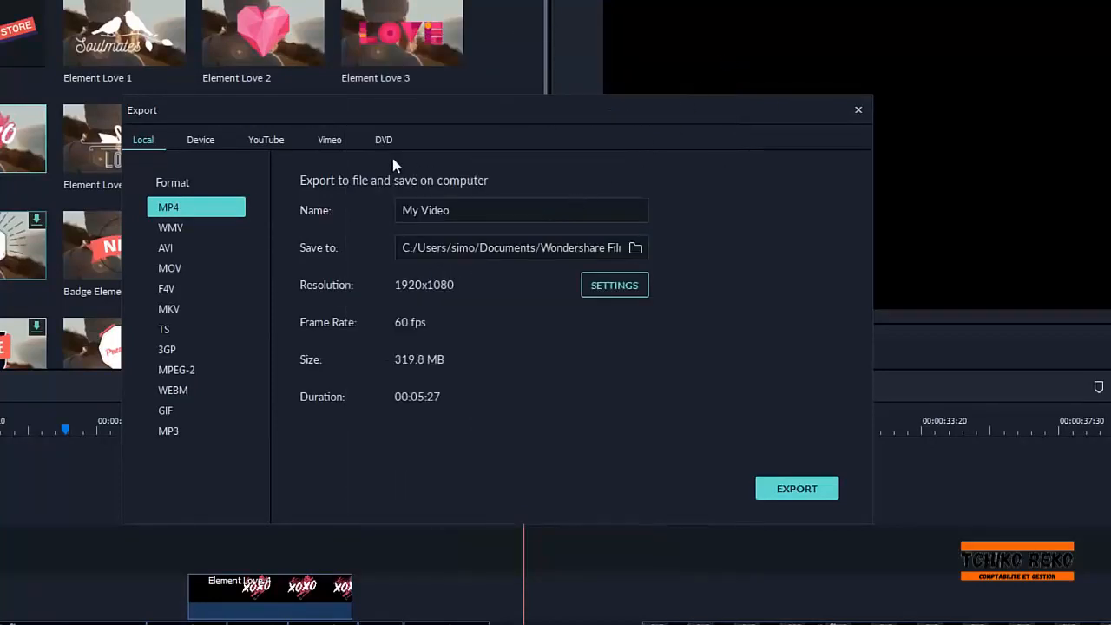
# - Review the YouTube, Vimeo and DVD export options, and leave the export window without exporting
pyautogui.click(327, 140)
pyautogui.click(266, 139)
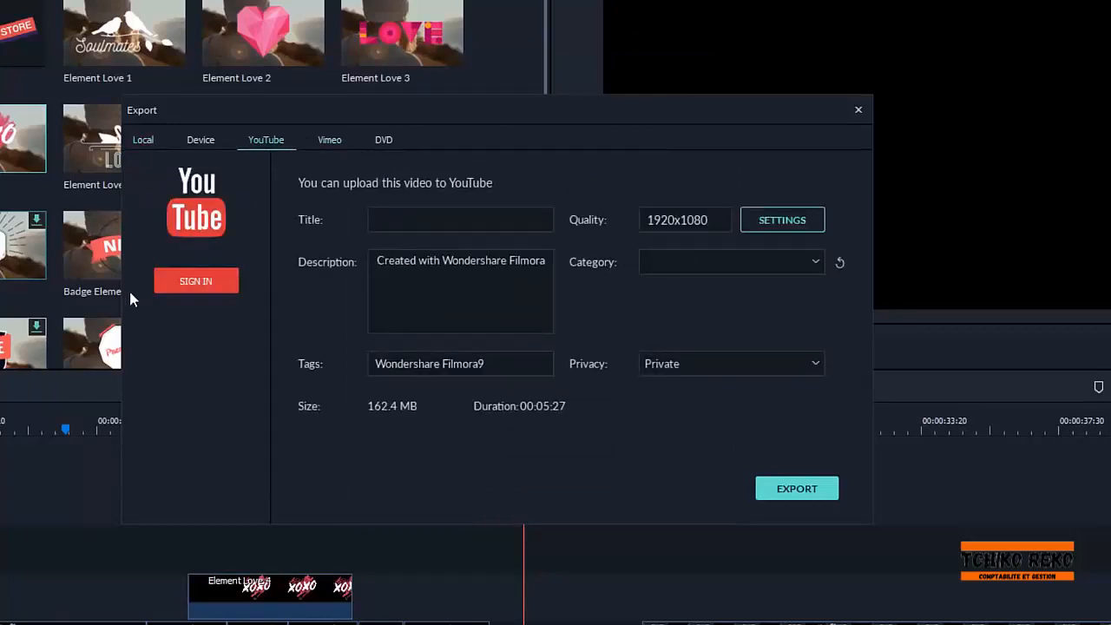
pyautogui.click(330, 141)
pyautogui.click(387, 140)
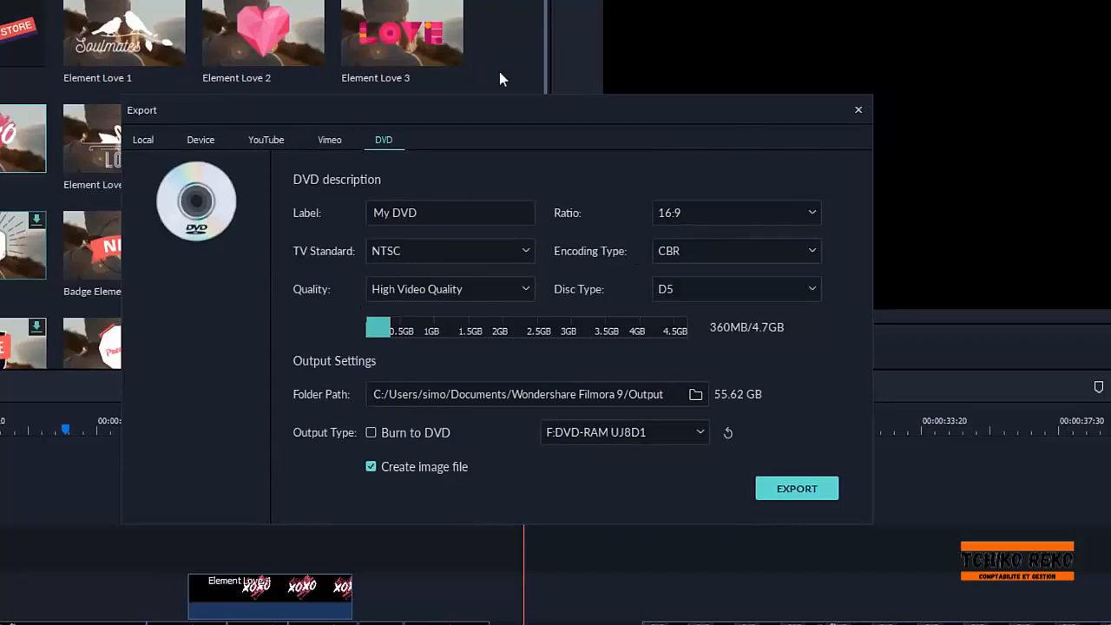
pyautogui.click(143, 140)
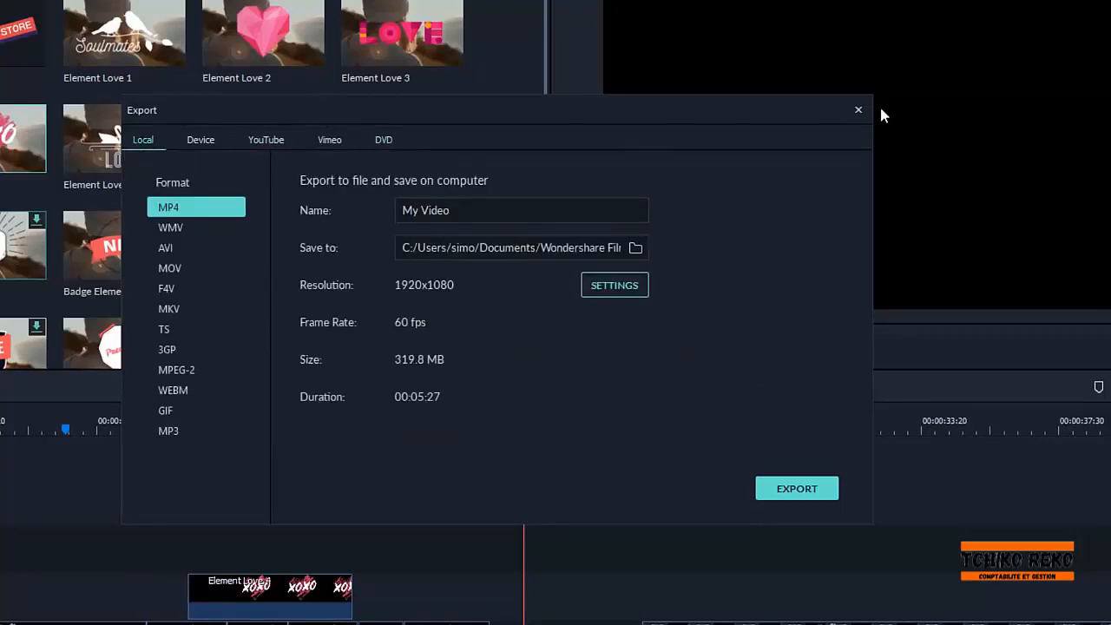
pyautogui.click(858, 111)
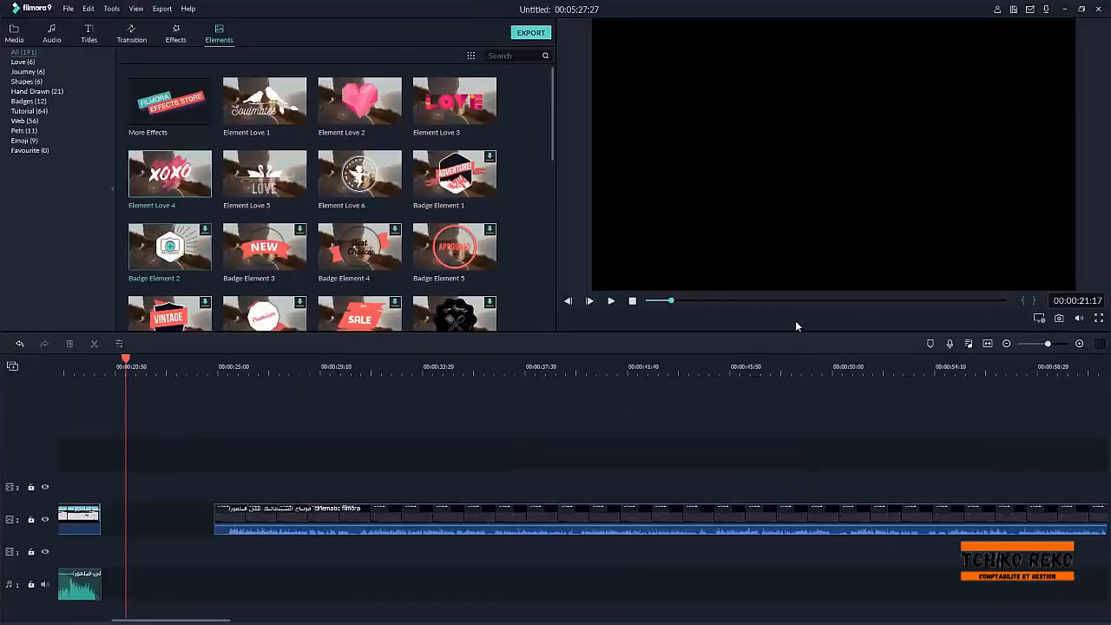
# - Capture a snapshot of the video frame at 00:00:08:55
pyautogui.click(70, 366)
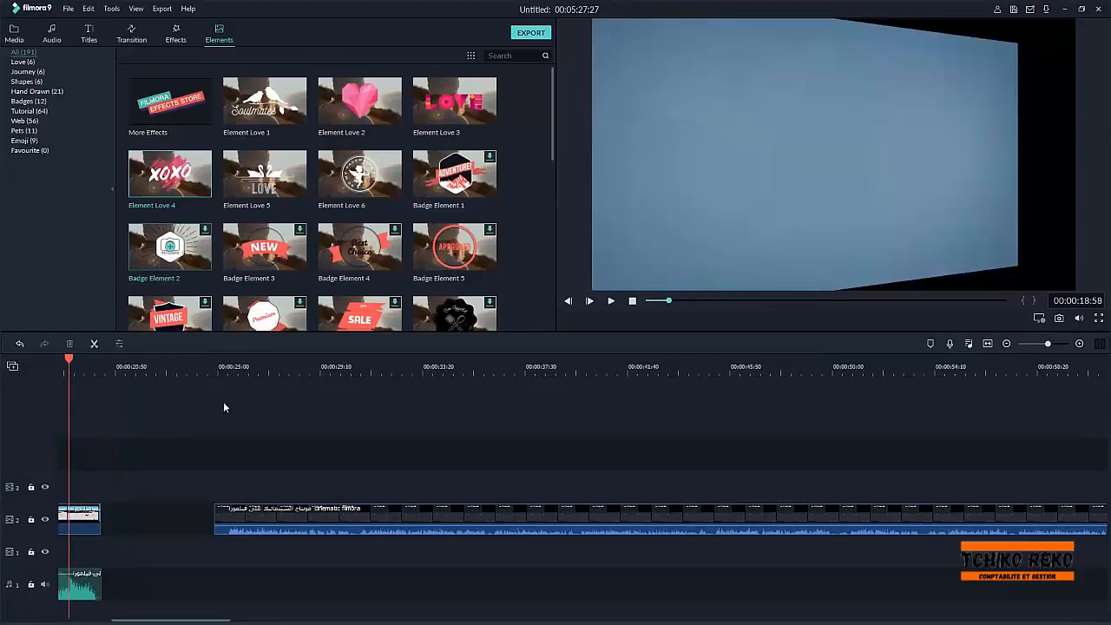
pyautogui.moveTo(212, 620); pyautogui.dragTo(176, 619)
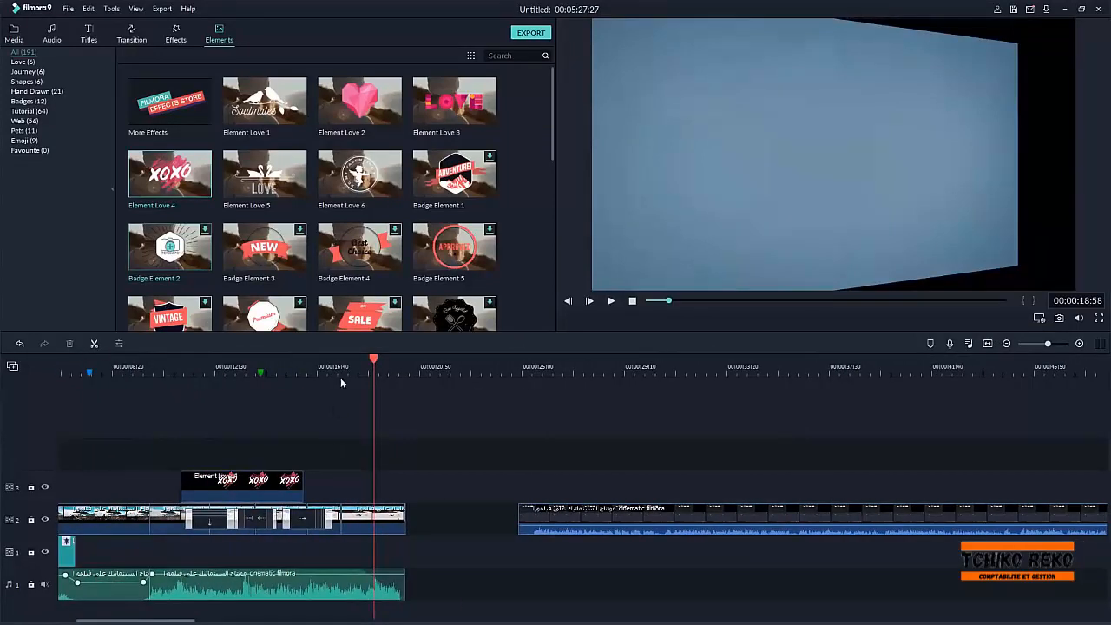
pyautogui.moveTo(366, 359); pyautogui.dragTo(138, 394)
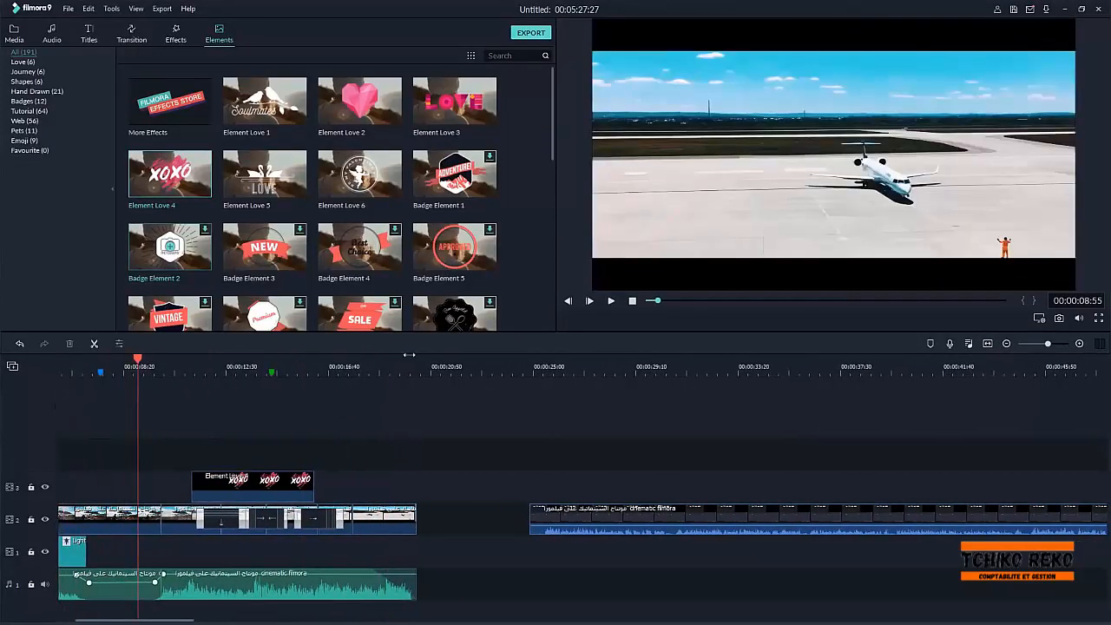
pyautogui.click(1058, 318)
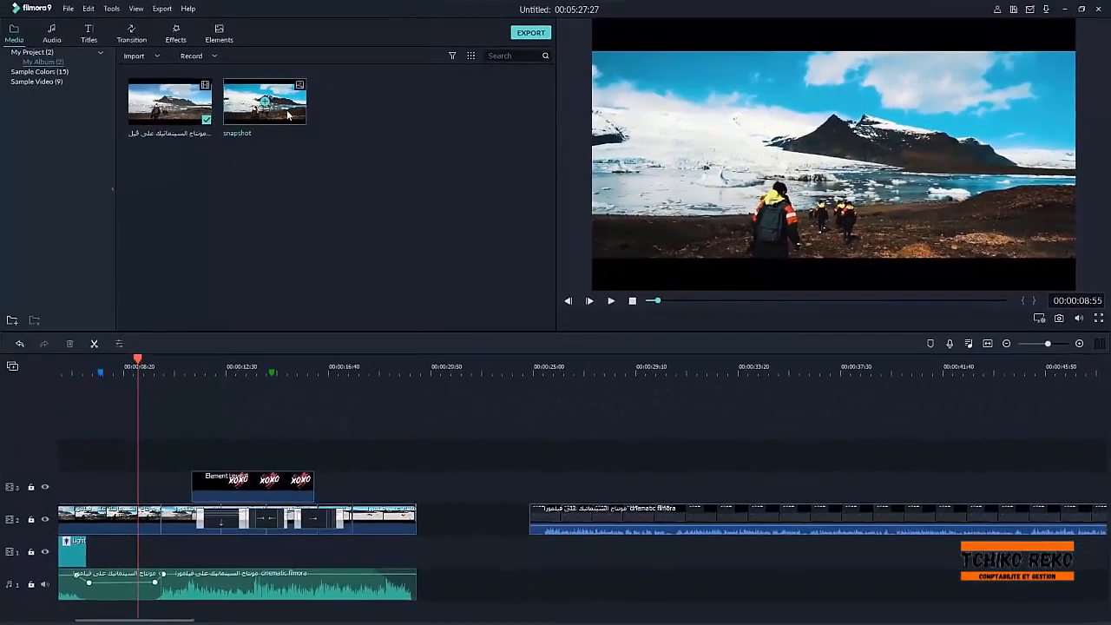
# - Add the snapshot image to a new track above the XOXO element, starting at about 20.5 seconds, and move the playhead to 00:00:21:31
pyautogui.moveTo(287, 114); pyautogui.dragTo(436, 447)
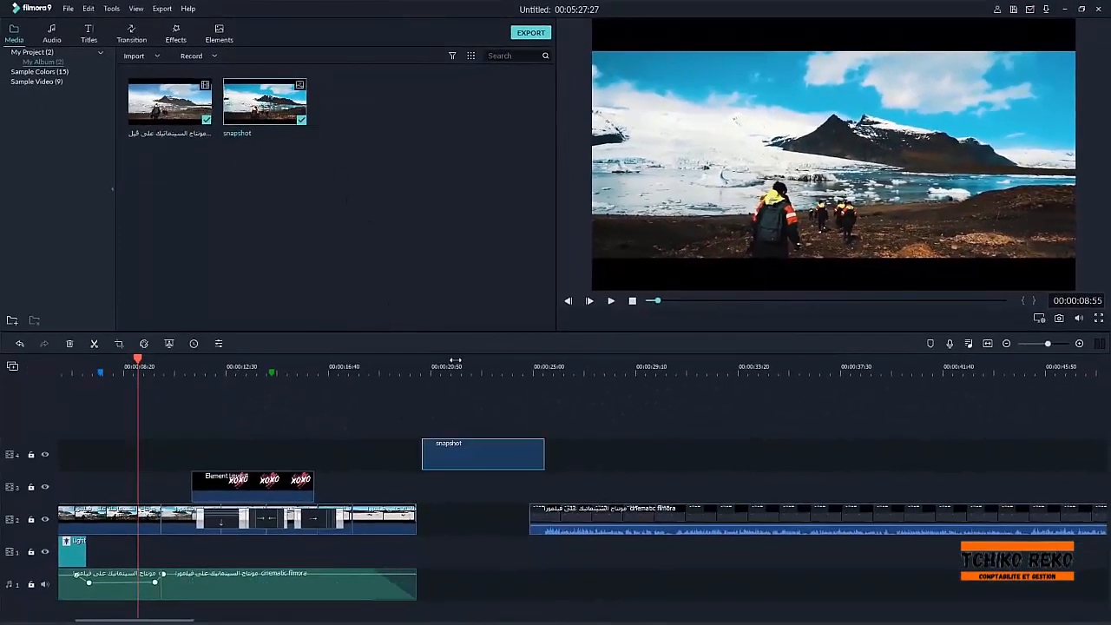
pyautogui.click(447, 363)
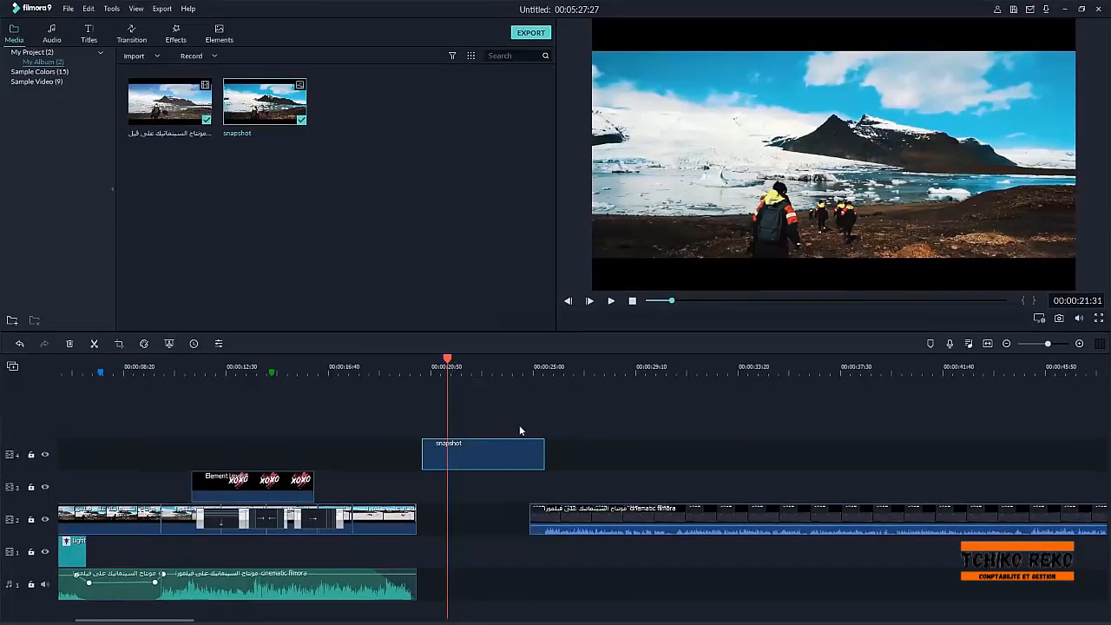